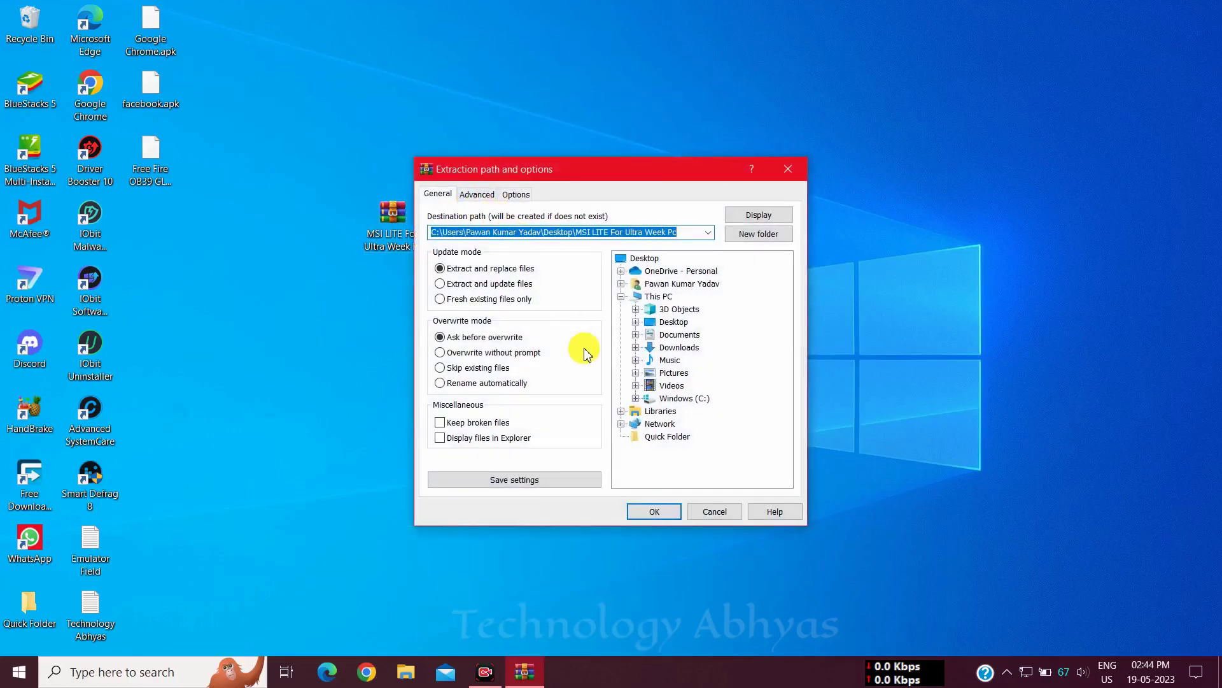
Step: Extract the archive into the existing folder C:\MSI LITE For Ultra Week Pc
{"action": "double_click", "coordinate": [637, 401]}
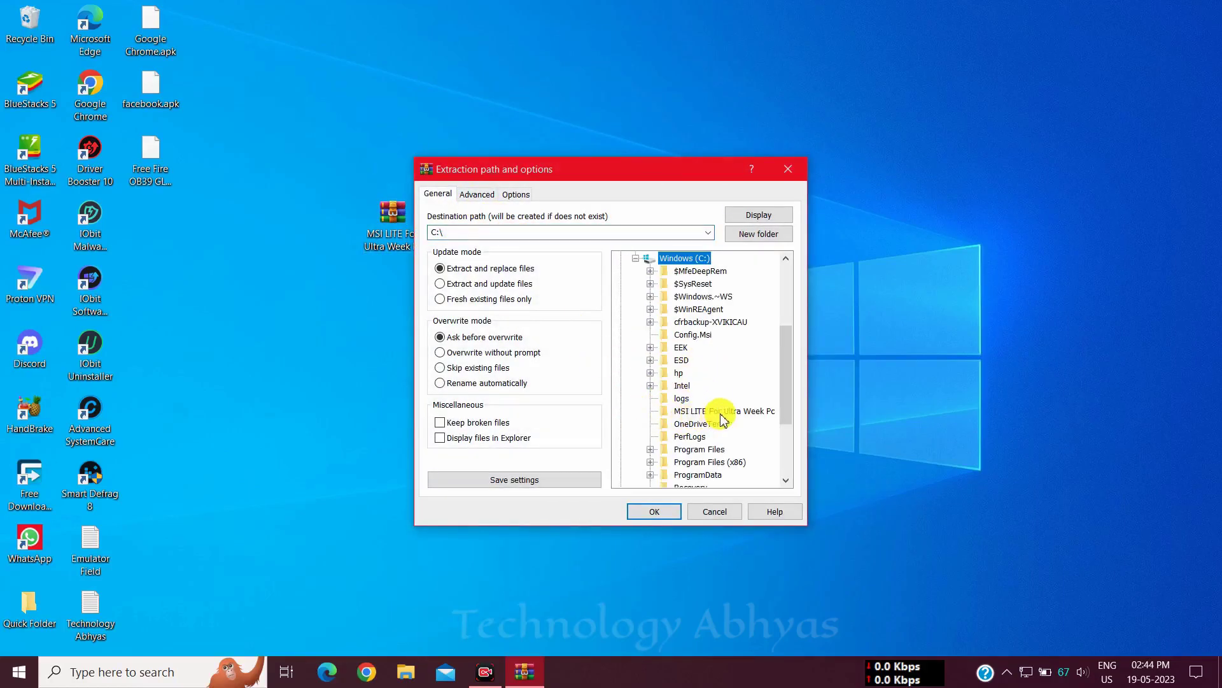
{"action": "left_click", "coordinate": [714, 412]}
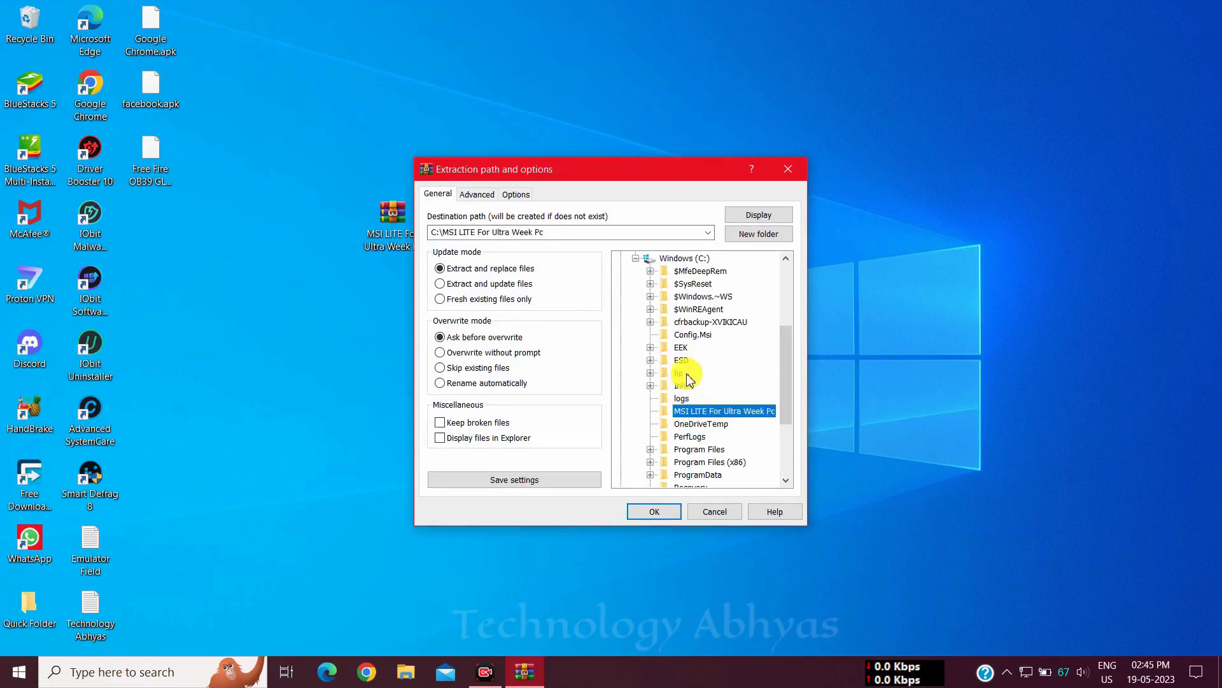
{"action": "left_click", "coordinate": [663, 510]}
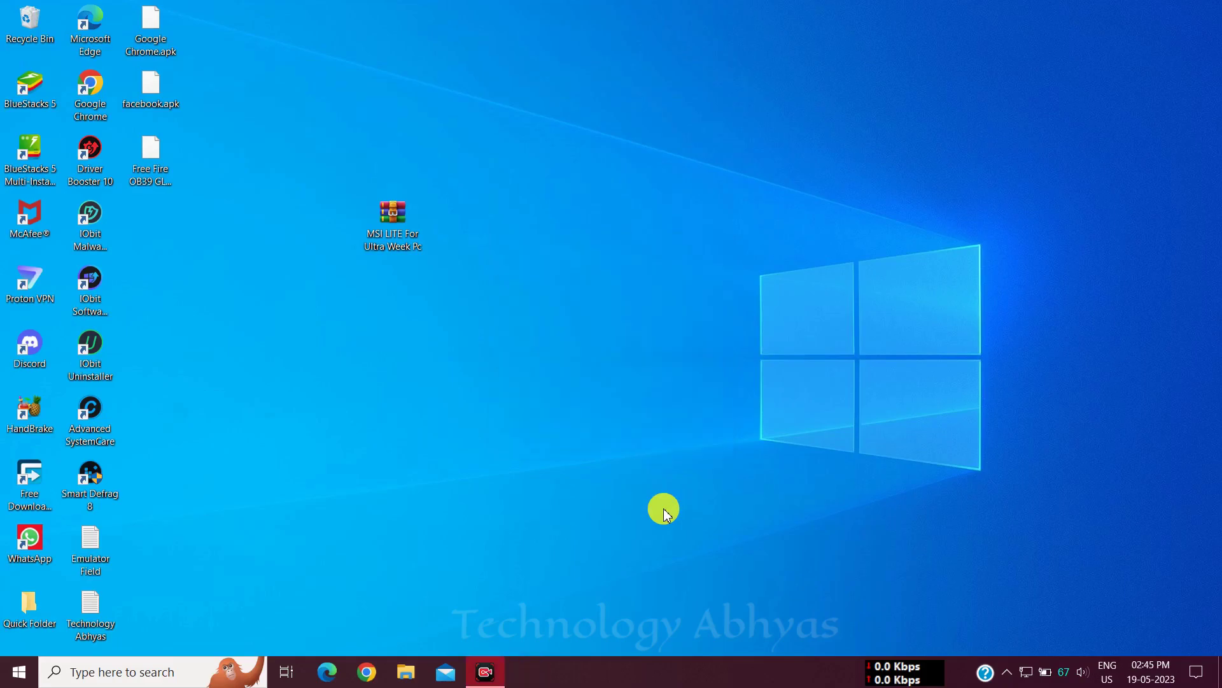
Step: Run BlueStacksInstaller from the MSI LITE subfolder of C:\MSI LITE For Ultra Week Pc\Emulator For Low and close the File Explorer window
{"action": "left_click", "coordinate": [423, 680]}
{"action": "left_click", "coordinate": [357, 444]}
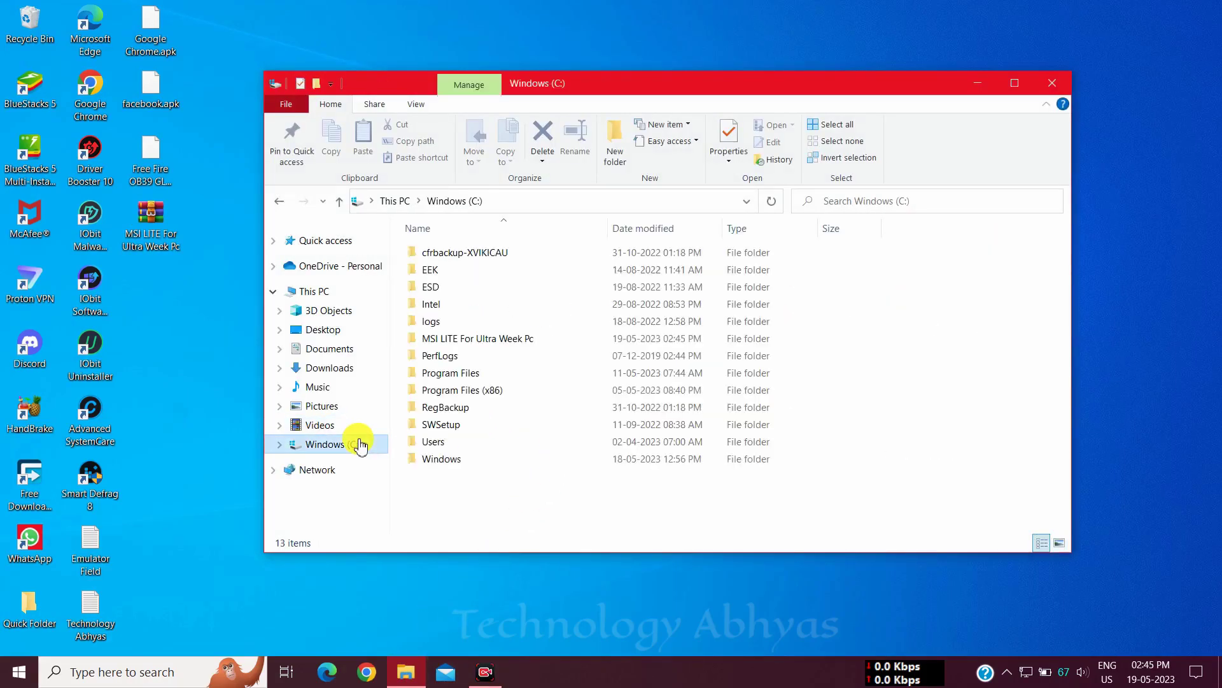
{"action": "left_click", "coordinate": [517, 337]}
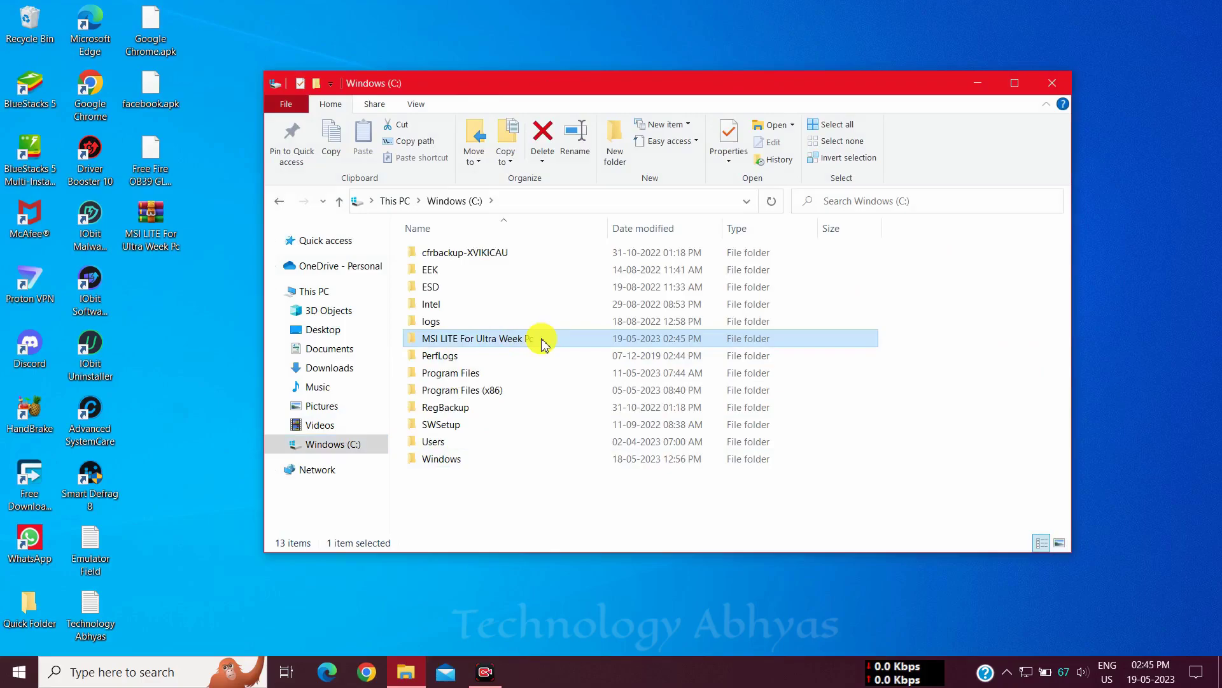
{"action": "double_click", "coordinate": [541, 344]}
{"action": "double_click", "coordinate": [503, 261]}
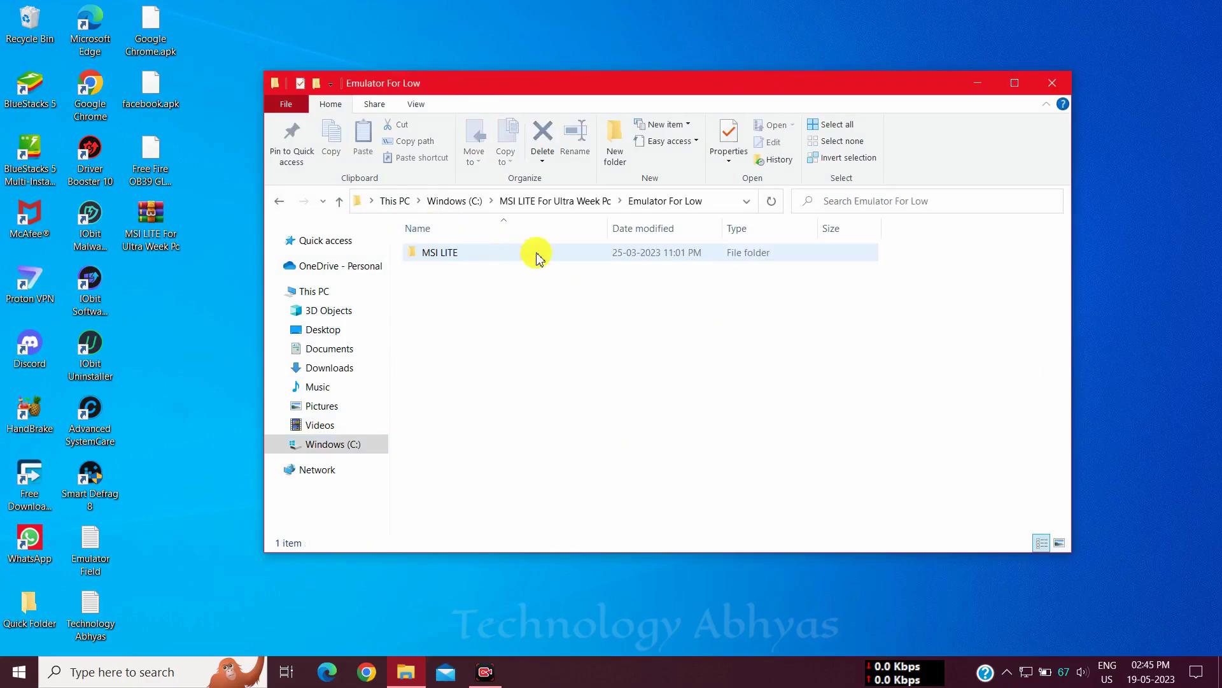
{"action": "double_click", "coordinate": [503, 258]}
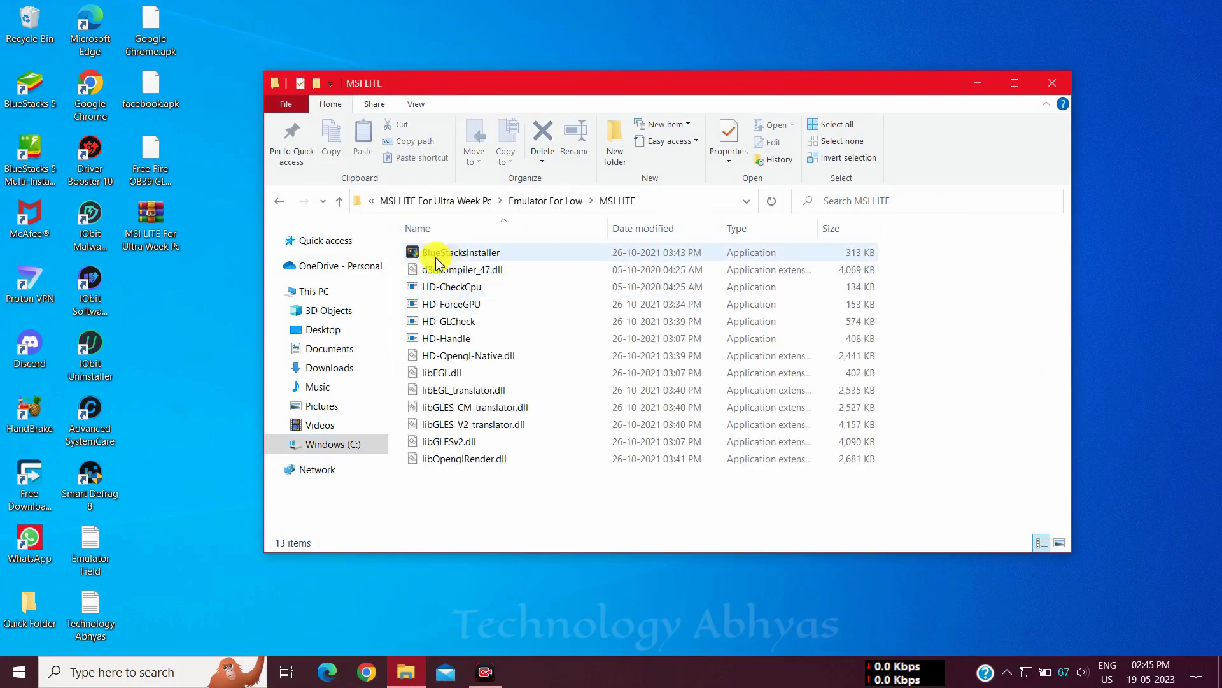
{"action": "double_click", "coordinate": [503, 258]}
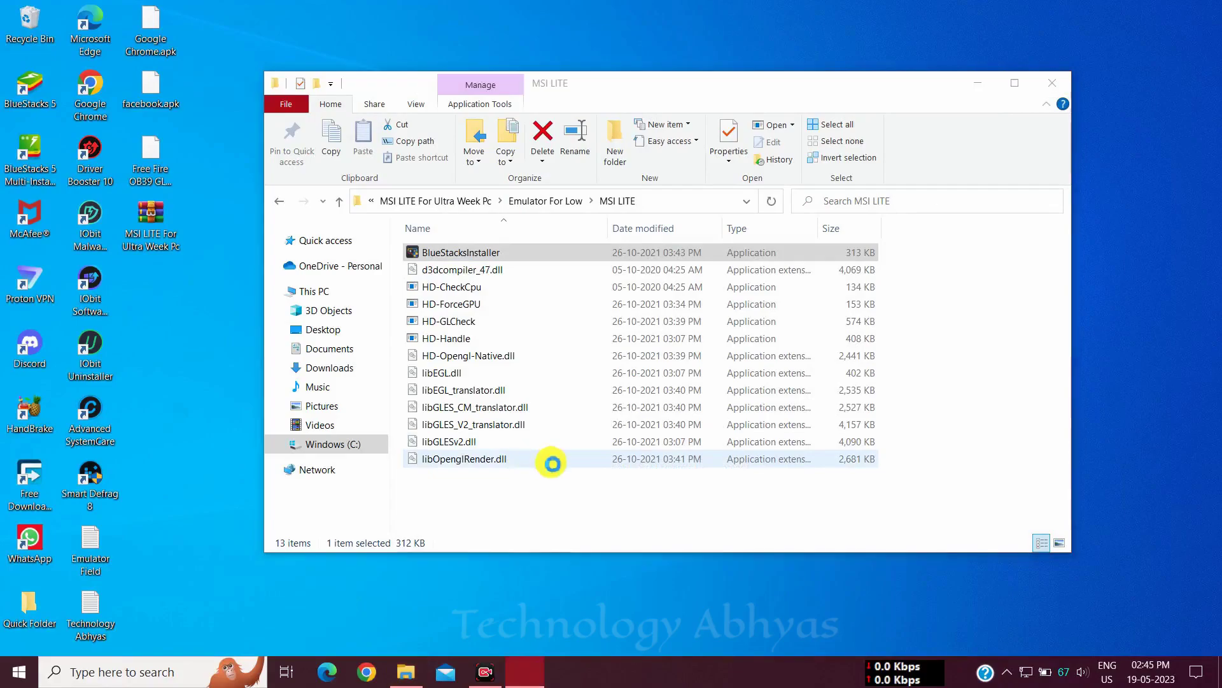
{"action": "left_click", "coordinate": [1052, 82]}
{"action": "left_click_drag", "start_coordinate": [666, 205], "coordinate": [686, 191]}
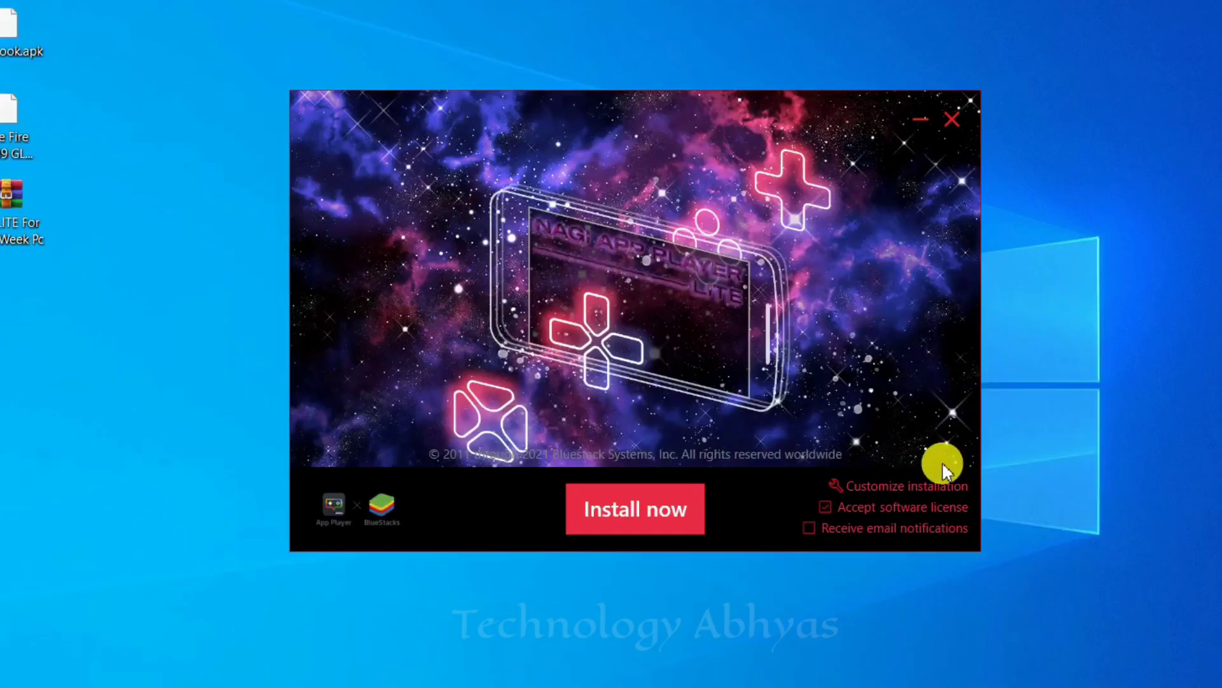
Step: Customize the installation to store the player data in a new folder named MSI Lite Low End PC on Windows (C:)
{"action": "left_click", "coordinate": [911, 484]}
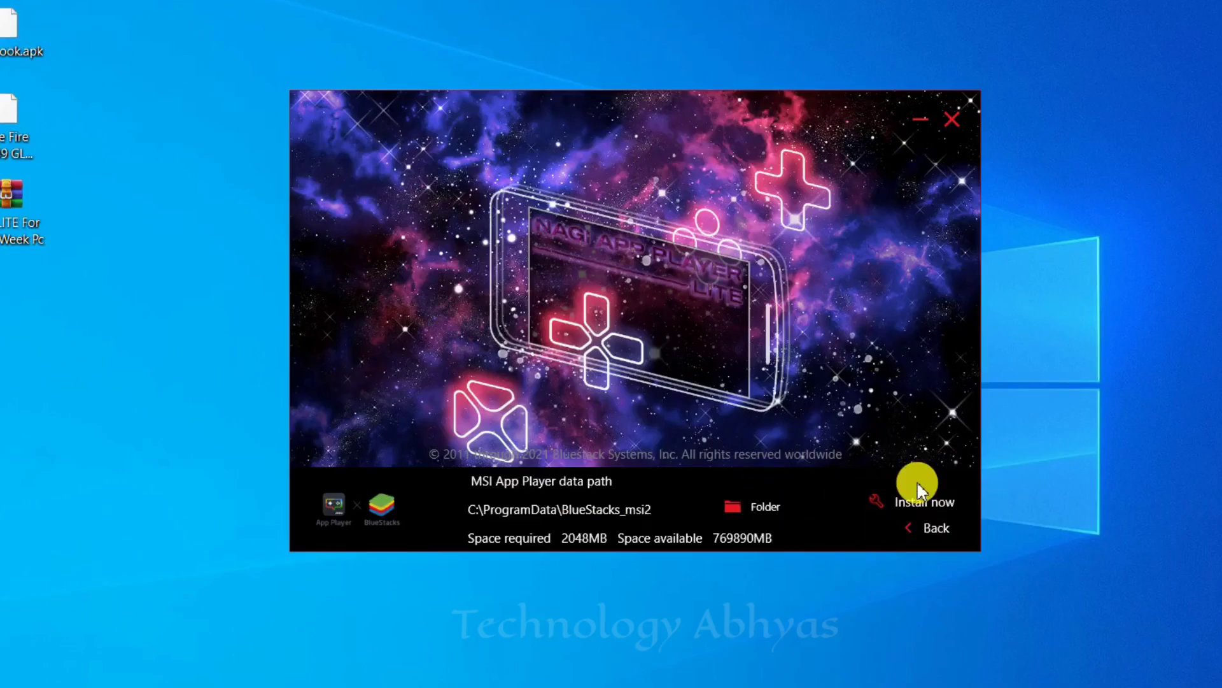
{"action": "left_click", "coordinate": [764, 507]}
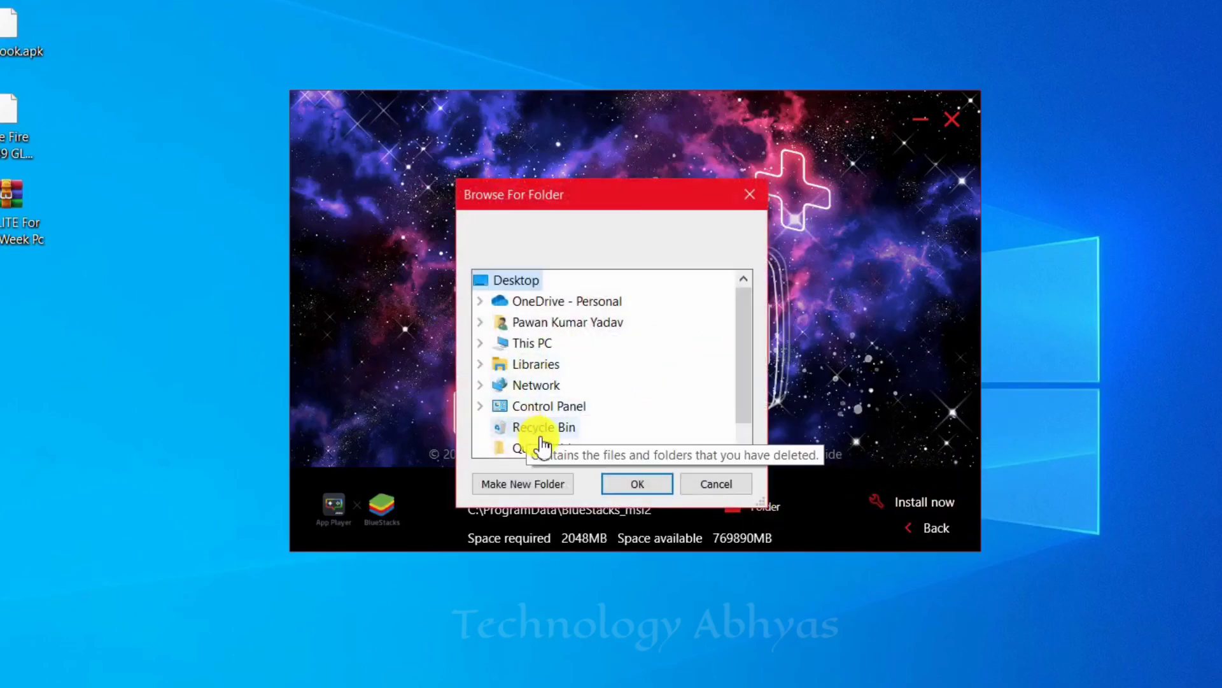
{"action": "double_click", "coordinate": [534, 343]}
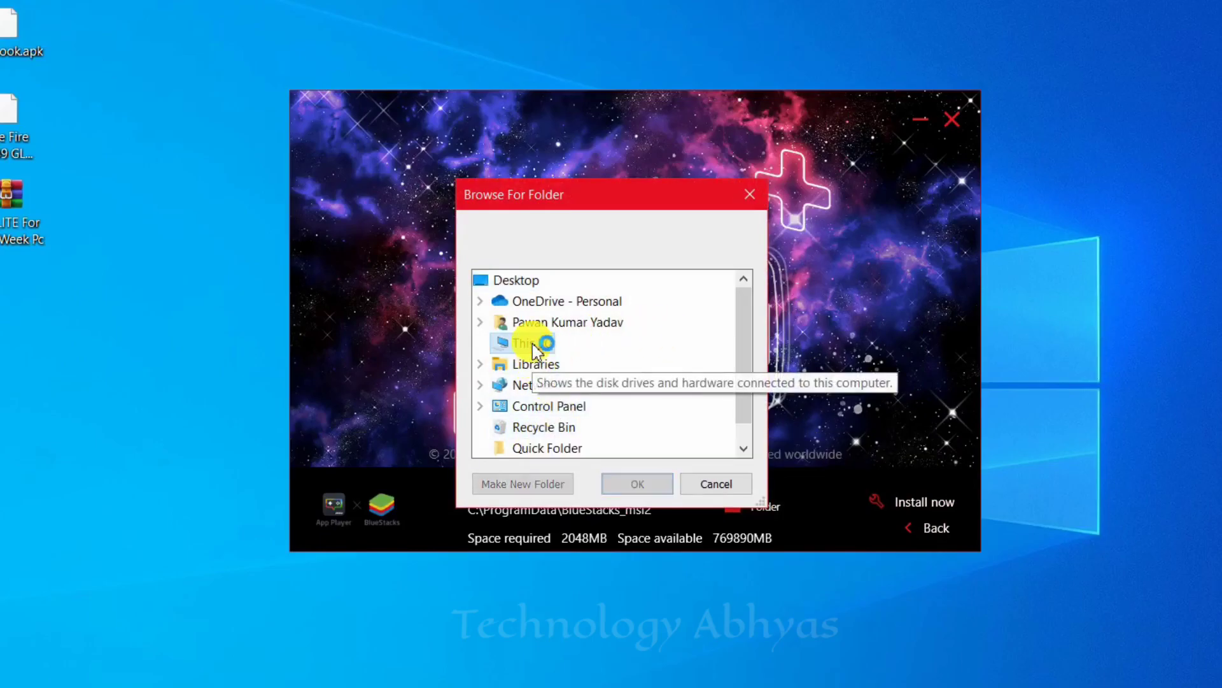
{"action": "scroll", "coordinate": [536, 347], "scroll_direction": "down", "scroll_amount": 1}
{"action": "double_click", "coordinate": [576, 386]}
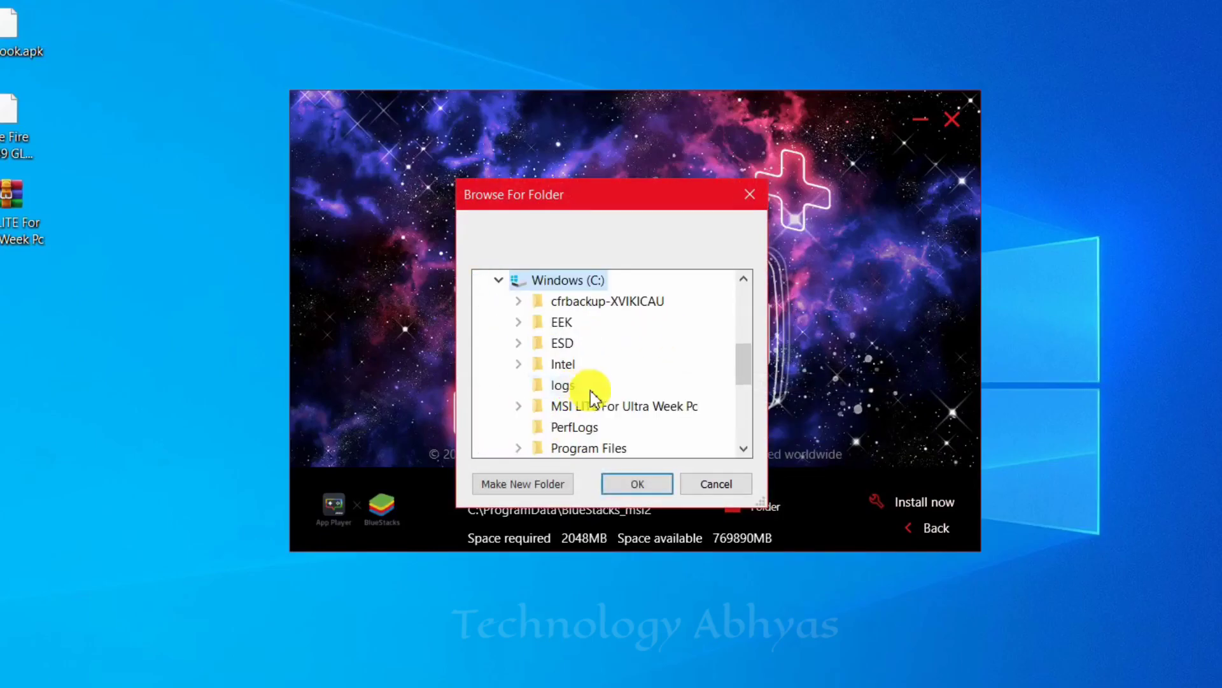
{"action": "left_click", "coordinate": [533, 485]}
{"action": "type", "text": "MSI Lite Low End PC"}
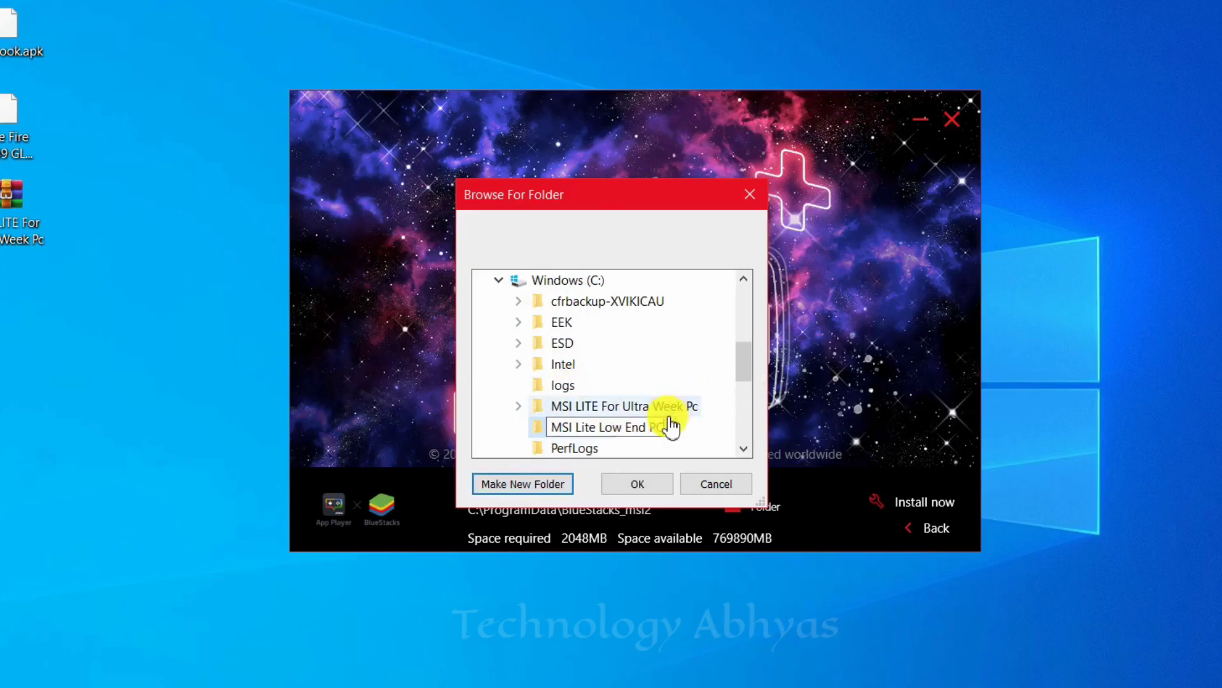
{"action": "key", "text": "Return"}
{"action": "left_click", "coordinate": [633, 485]}
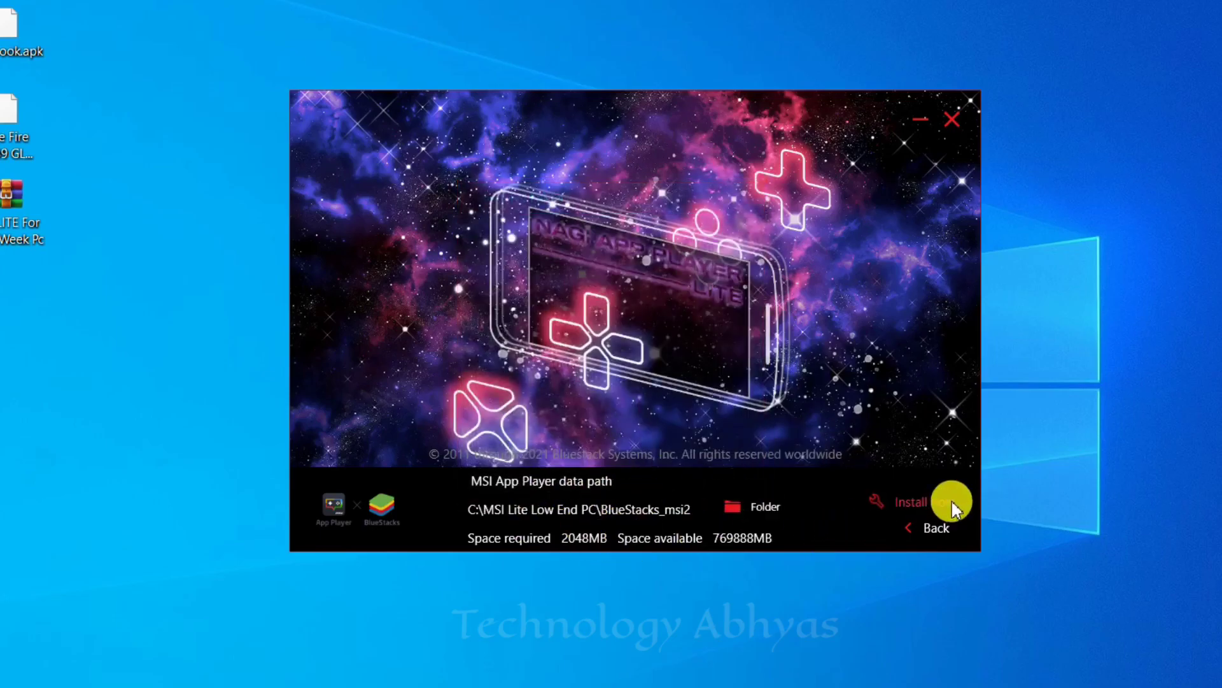
Step: Install and launch MSI App Player, shrinking and moving its window clear of the desktop icons
{"action": "left_click", "coordinate": [929, 502]}
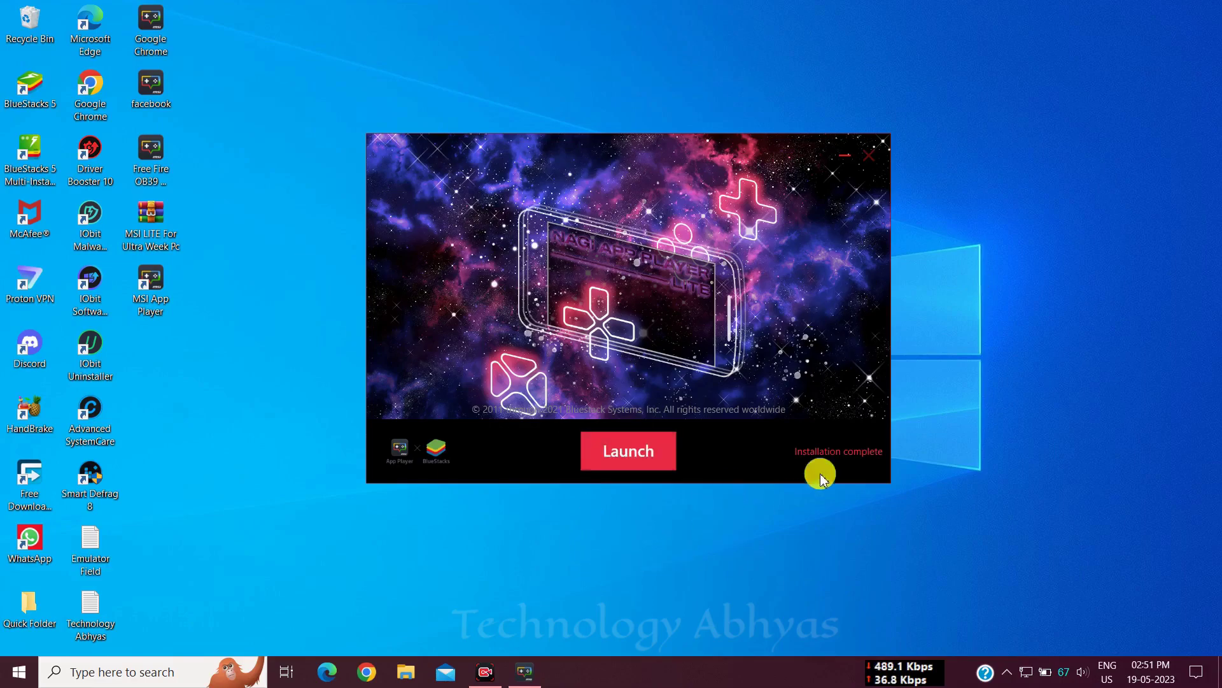
{"action": "left_click", "coordinate": [630, 455]}
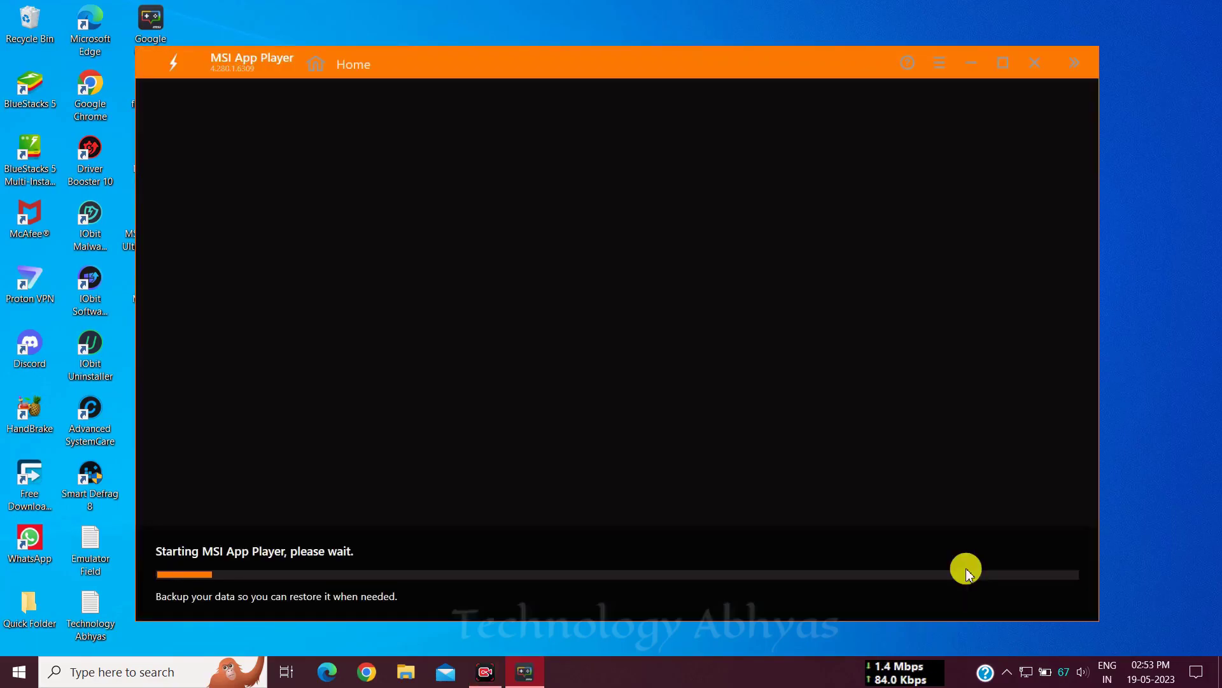
{"action": "left_click_drag", "start_coordinate": [139, 62], "coordinate": [243, 62]}
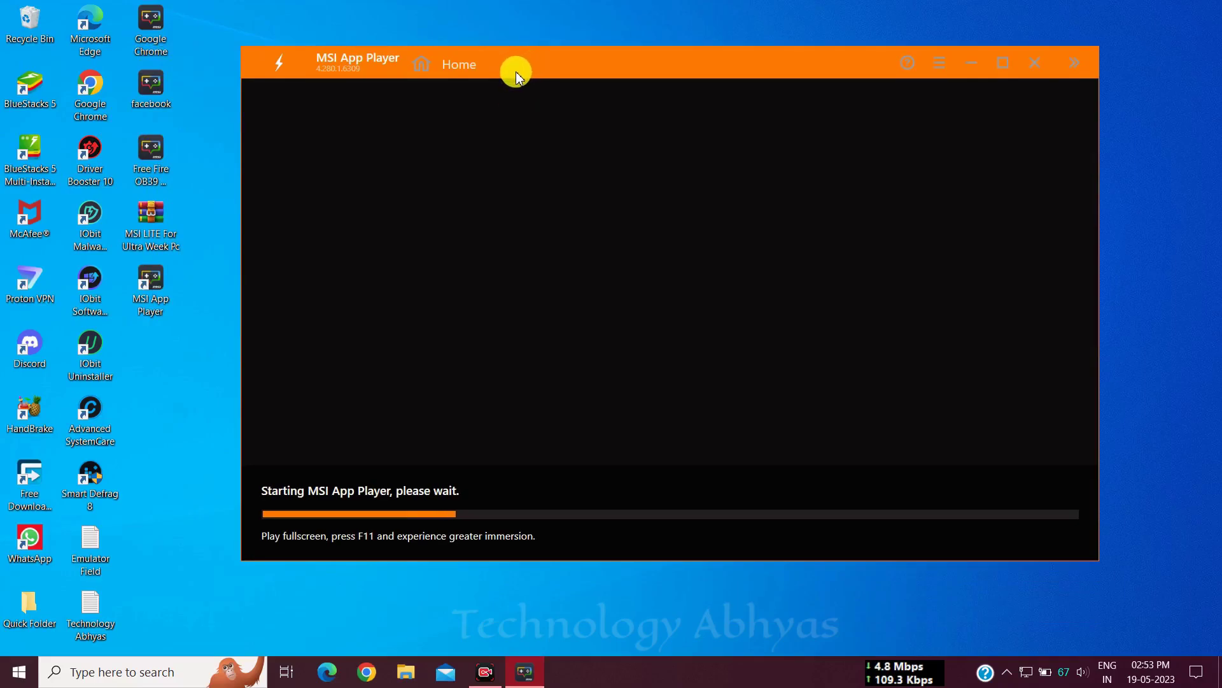
{"action": "left_click_drag", "start_coordinate": [582, 54], "coordinate": [559, 65]}
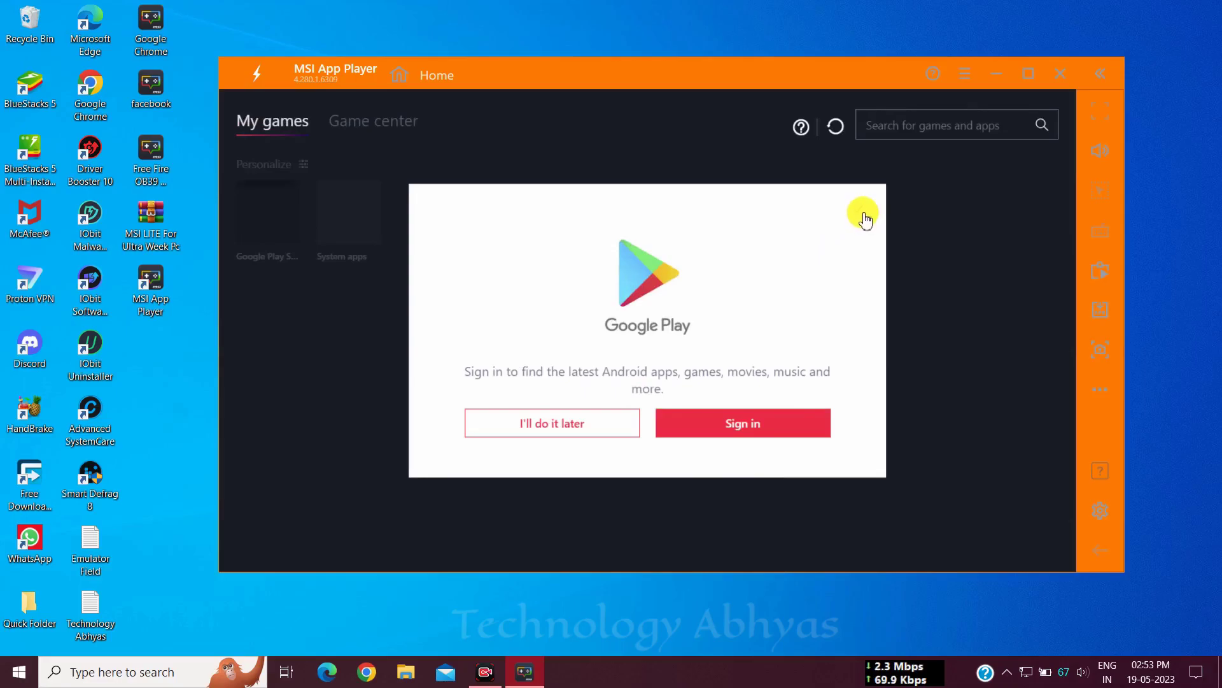
Step: Dismiss the Google Play sign-in prompt and go through the introductory tour to its end
{"action": "left_click", "coordinate": [866, 218]}
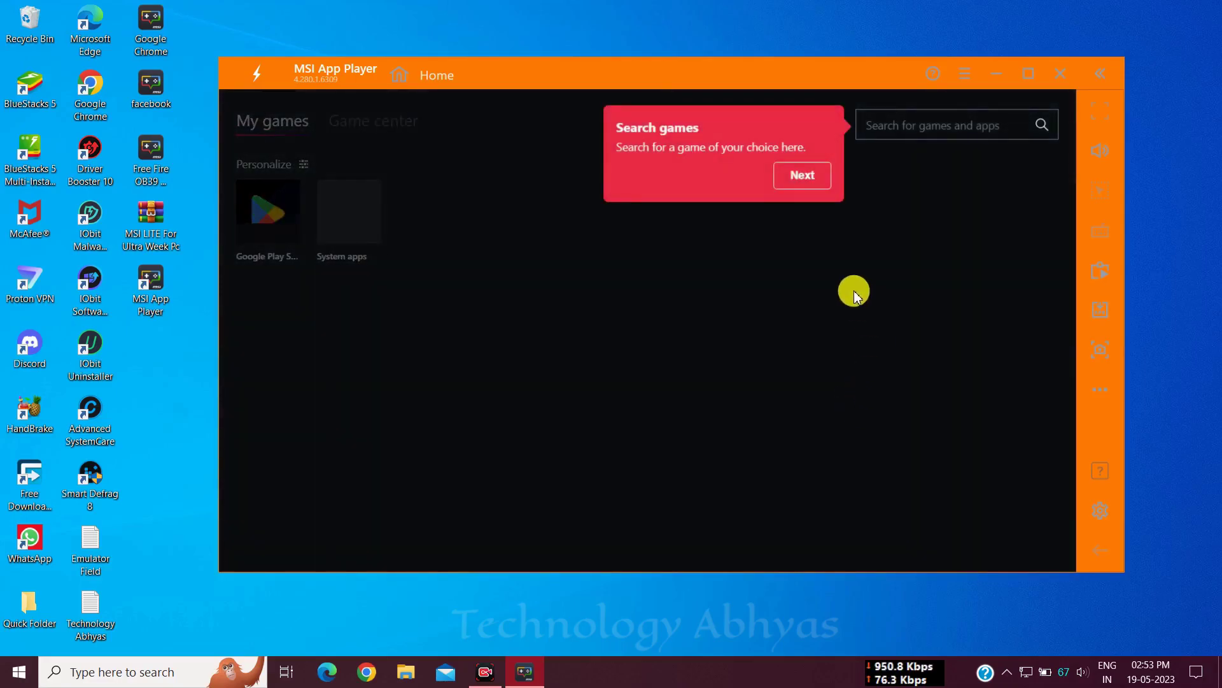
{"action": "left_click", "coordinate": [787, 179]}
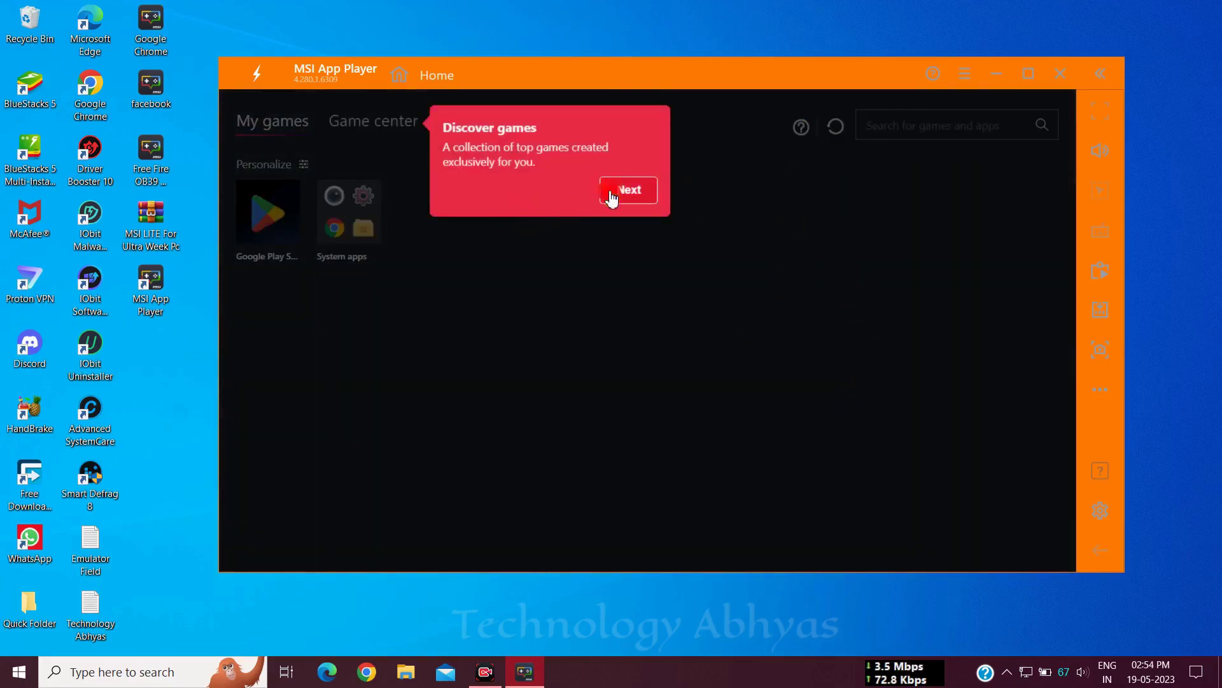
{"action": "left_click", "coordinate": [611, 198]}
{"action": "left_click", "coordinate": [518, 189]}
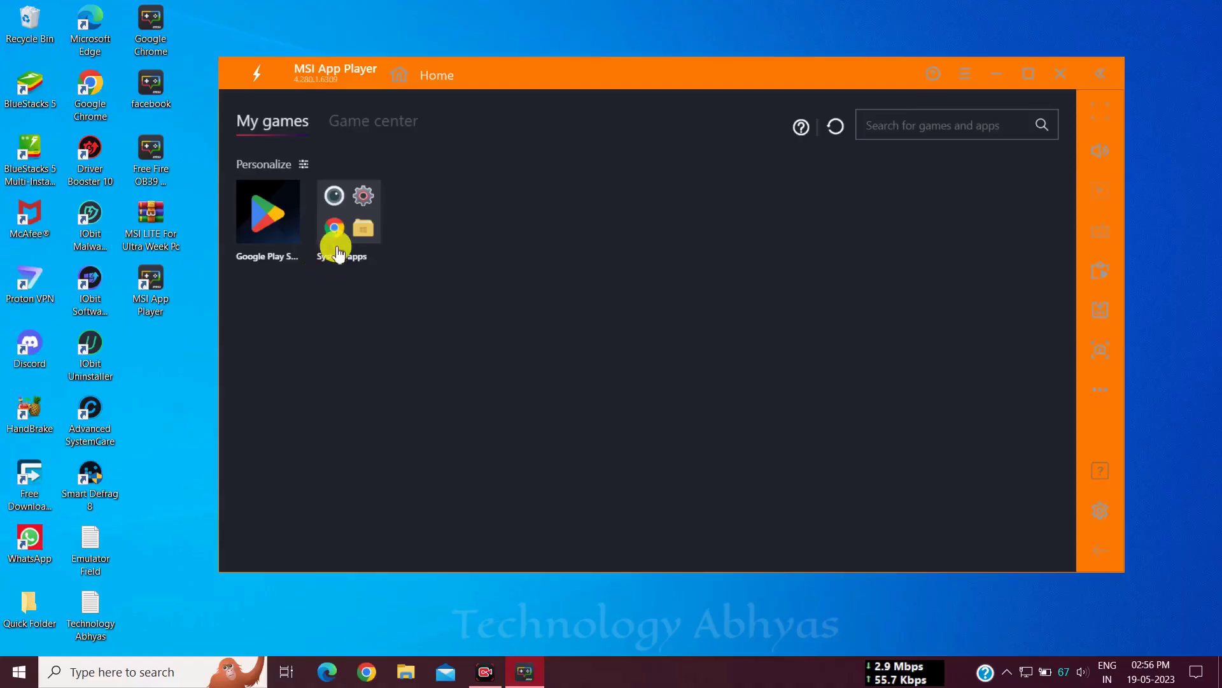
Step: Open the app info page of Google Play Store in Android Settings from the system apps
{"action": "left_click", "coordinate": [350, 221]}
{"action": "left_click", "coordinate": [598, 264]}
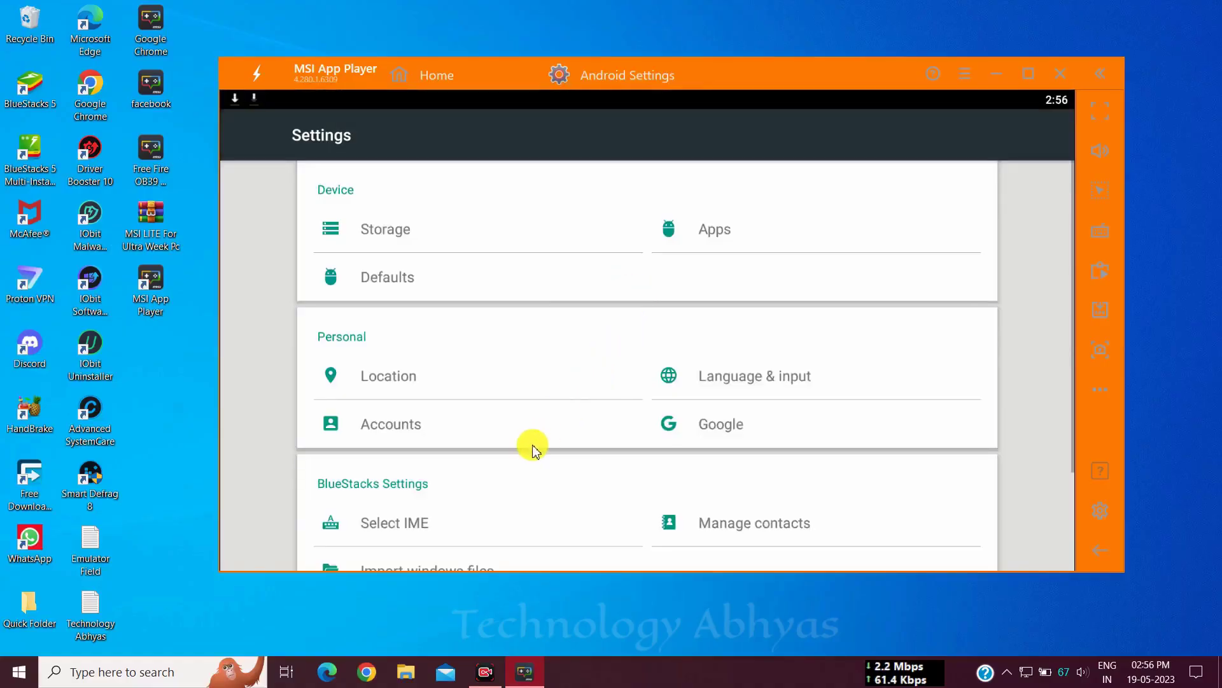
{"action": "left_click", "coordinate": [713, 229]}
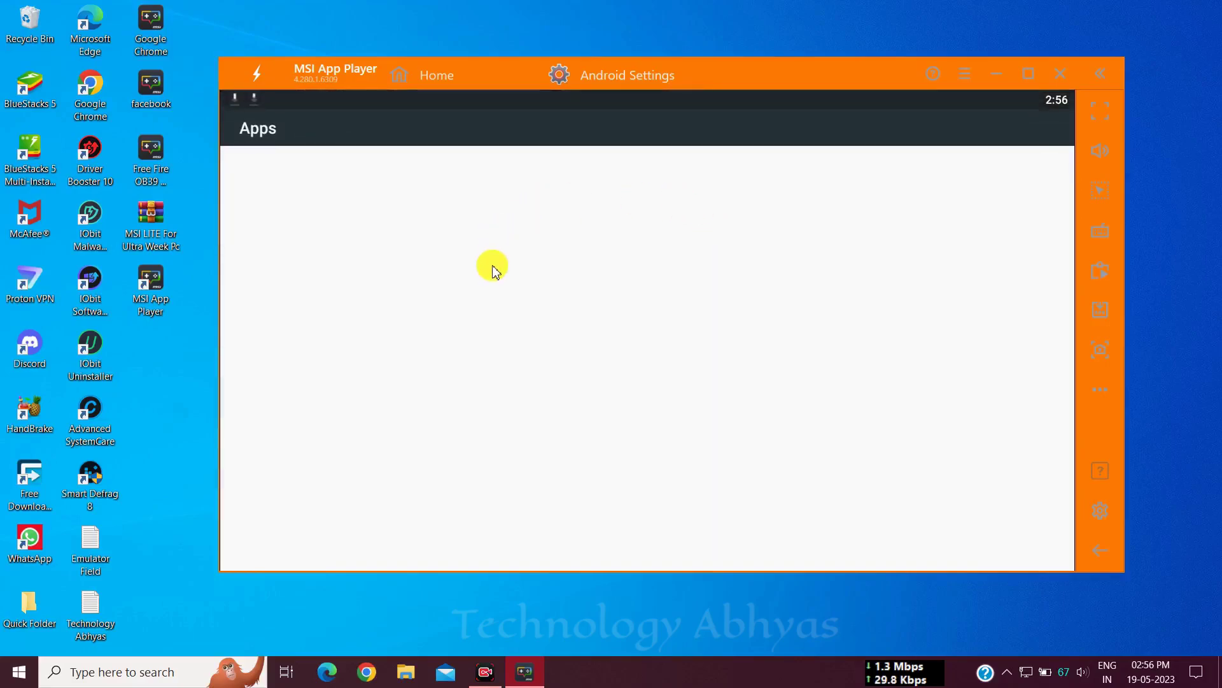
{"action": "scroll", "coordinate": [567, 390], "scroll_direction": "down", "scroll_amount": 10}
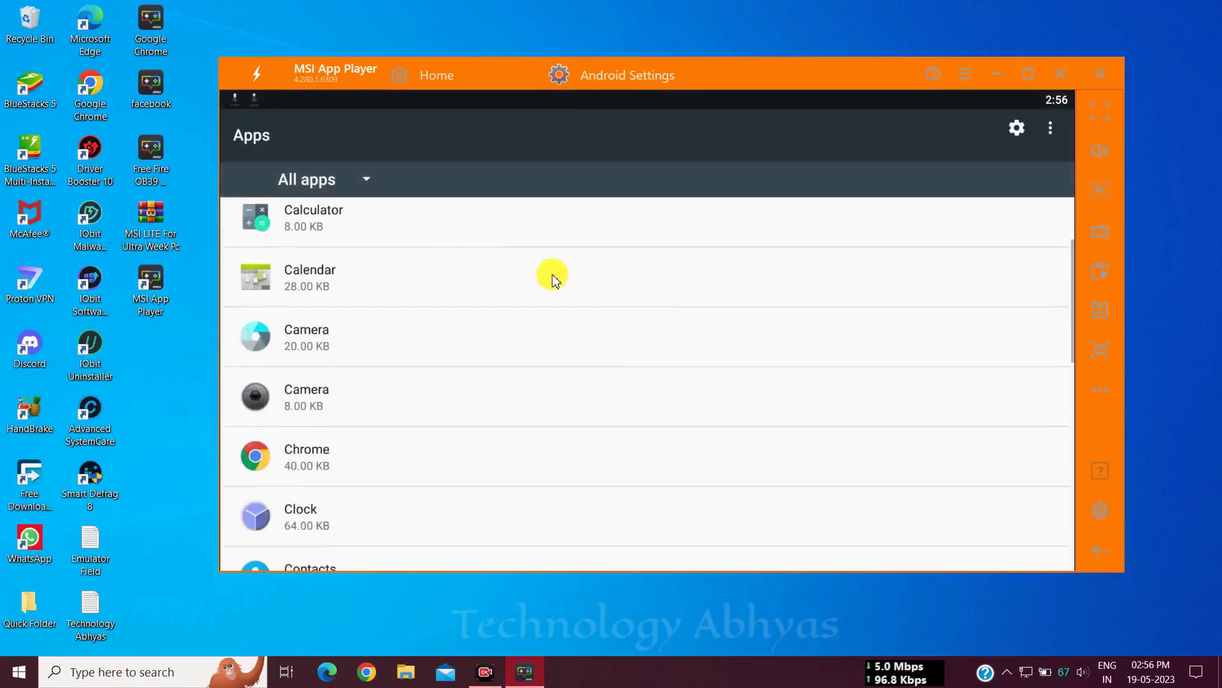
{"action": "scroll", "coordinate": [354, 398], "scroll_direction": "down", "scroll_amount": 1}
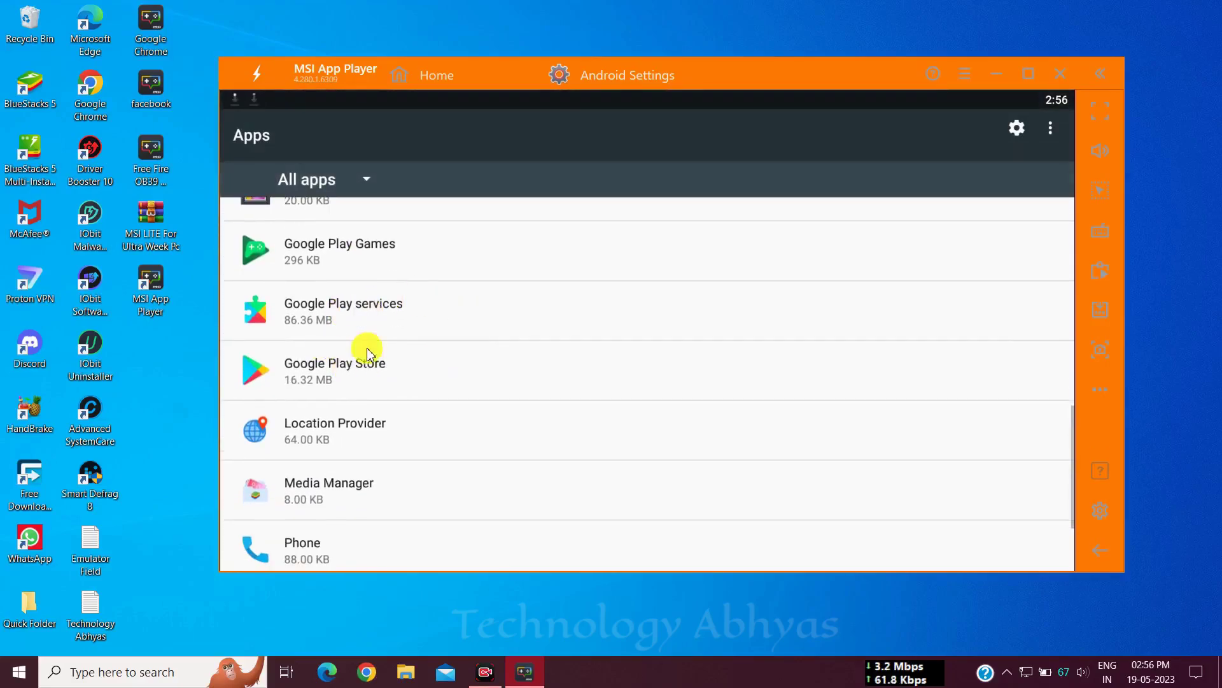
{"action": "left_click", "coordinate": [386, 376]}
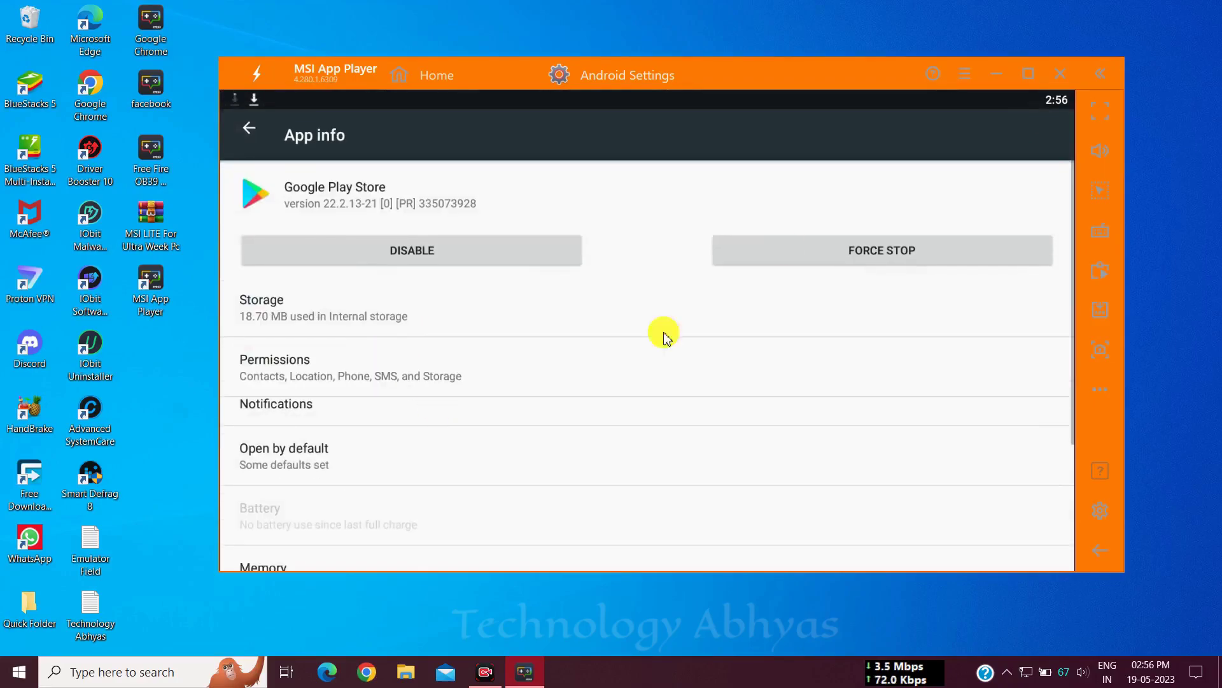
Step: Force stop Google Play Store and clear all of its stored data
{"action": "left_click", "coordinate": [821, 266]}
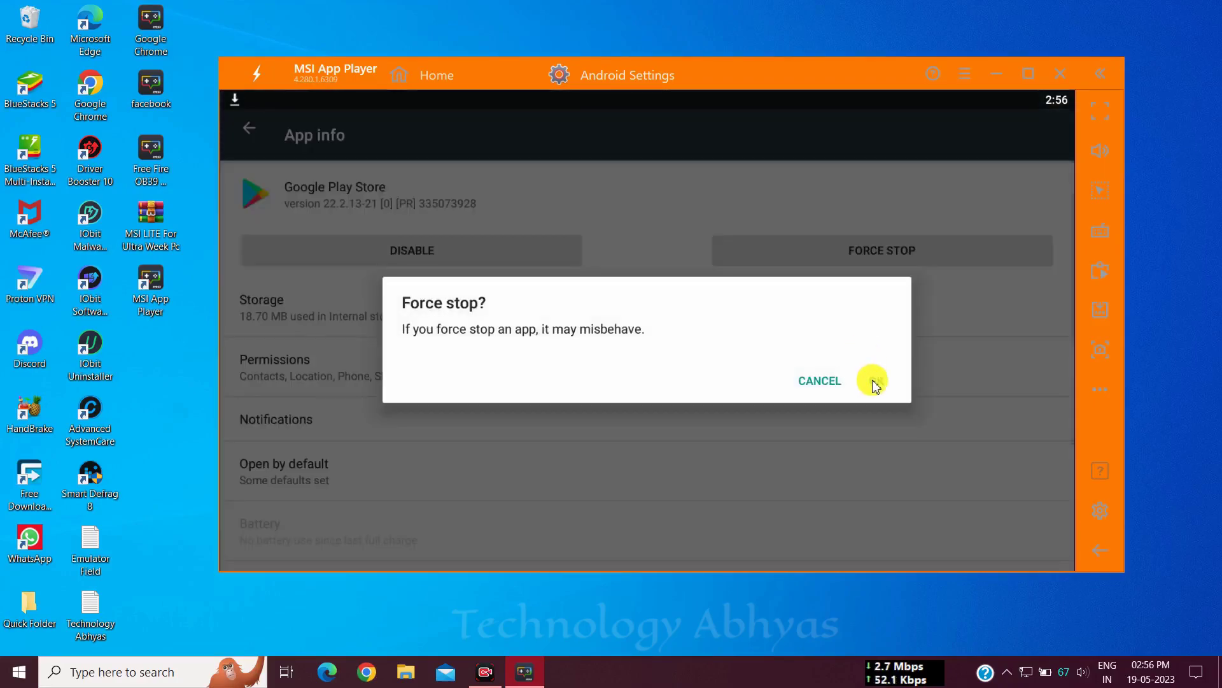
{"action": "left_click", "coordinate": [873, 379]}
{"action": "left_click", "coordinate": [609, 327]}
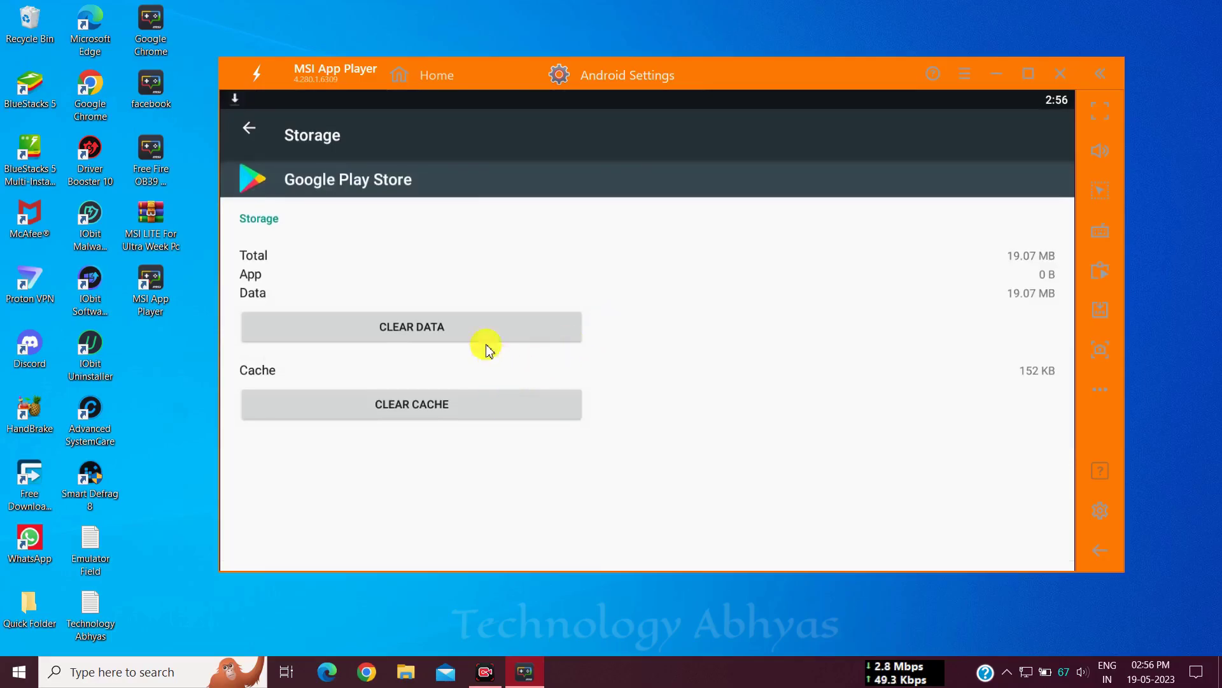
{"action": "left_click", "coordinate": [472, 327]}
{"action": "left_click", "coordinate": [877, 380]}
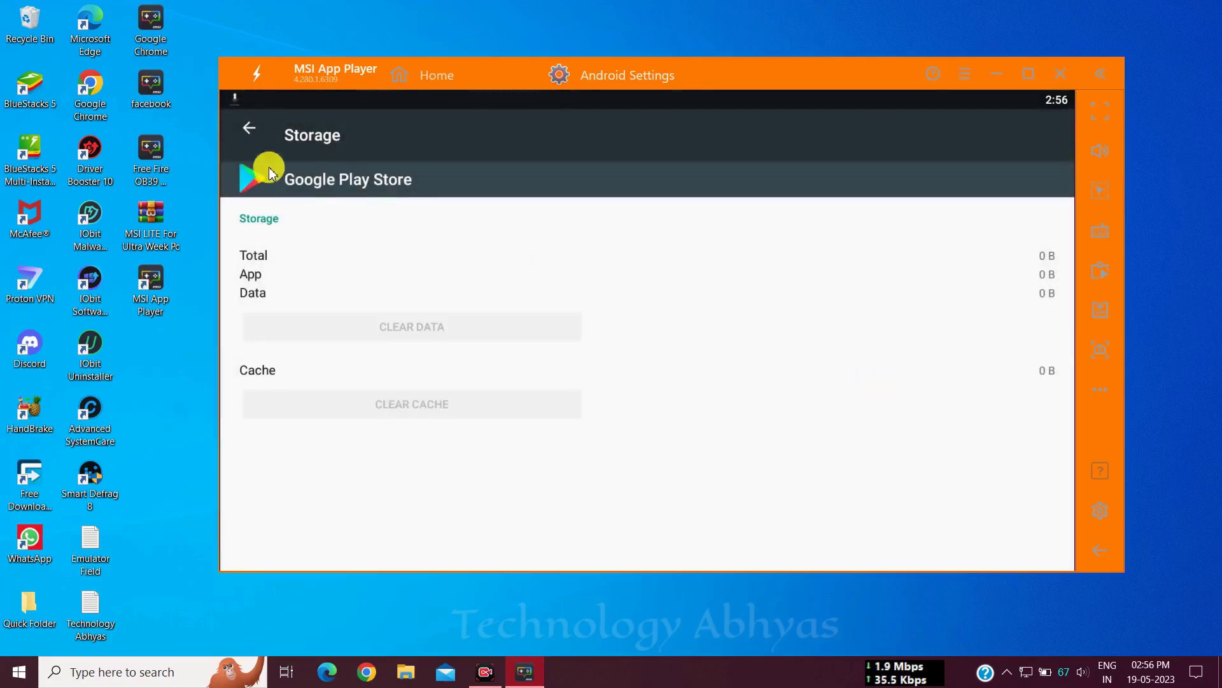
Step: Disable the Google Play Store app and close Android Settings to return to the home screen
{"action": "left_click", "coordinate": [253, 135]}
{"action": "left_click", "coordinate": [350, 254]}
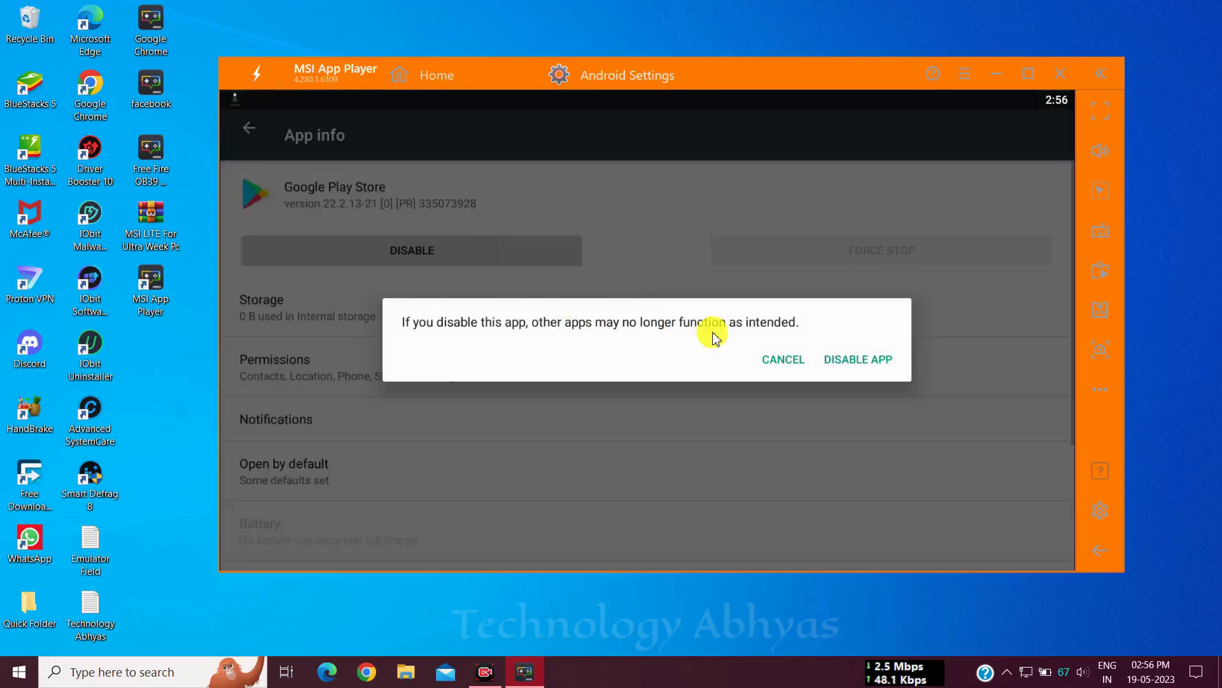
{"action": "left_click", "coordinate": [835, 368]}
{"action": "left_click", "coordinate": [249, 129]}
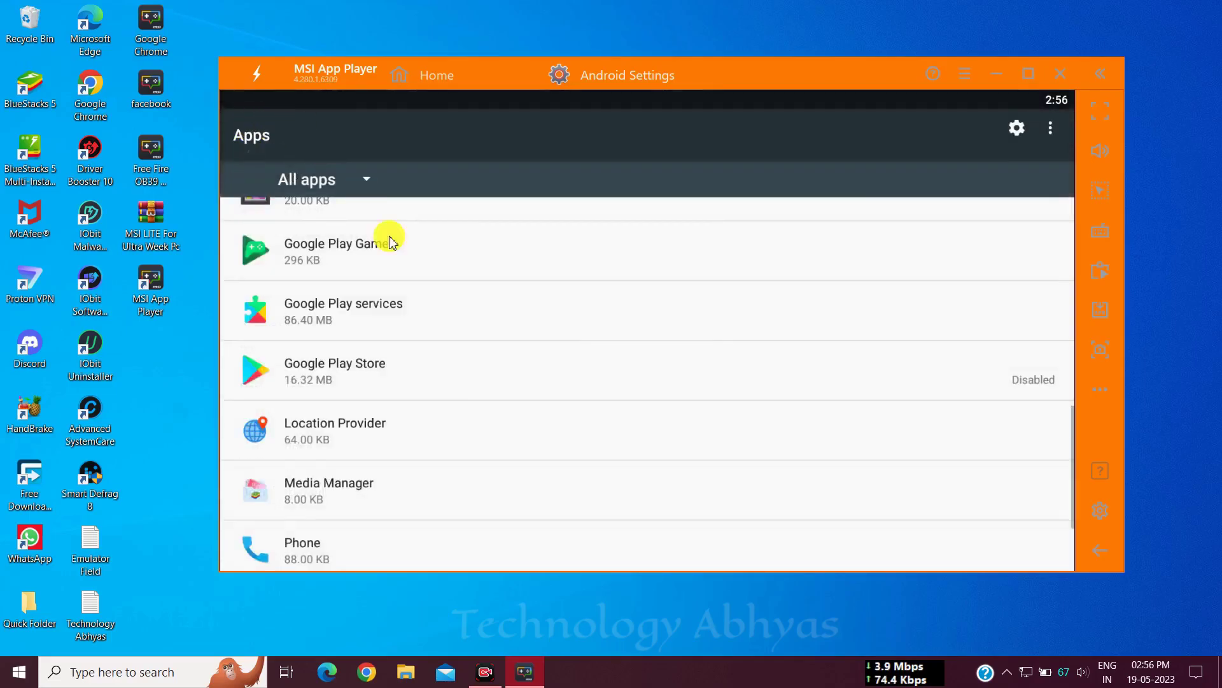
{"action": "scroll", "coordinate": [414, 334], "scroll_direction": "up", "scroll_amount": 8}
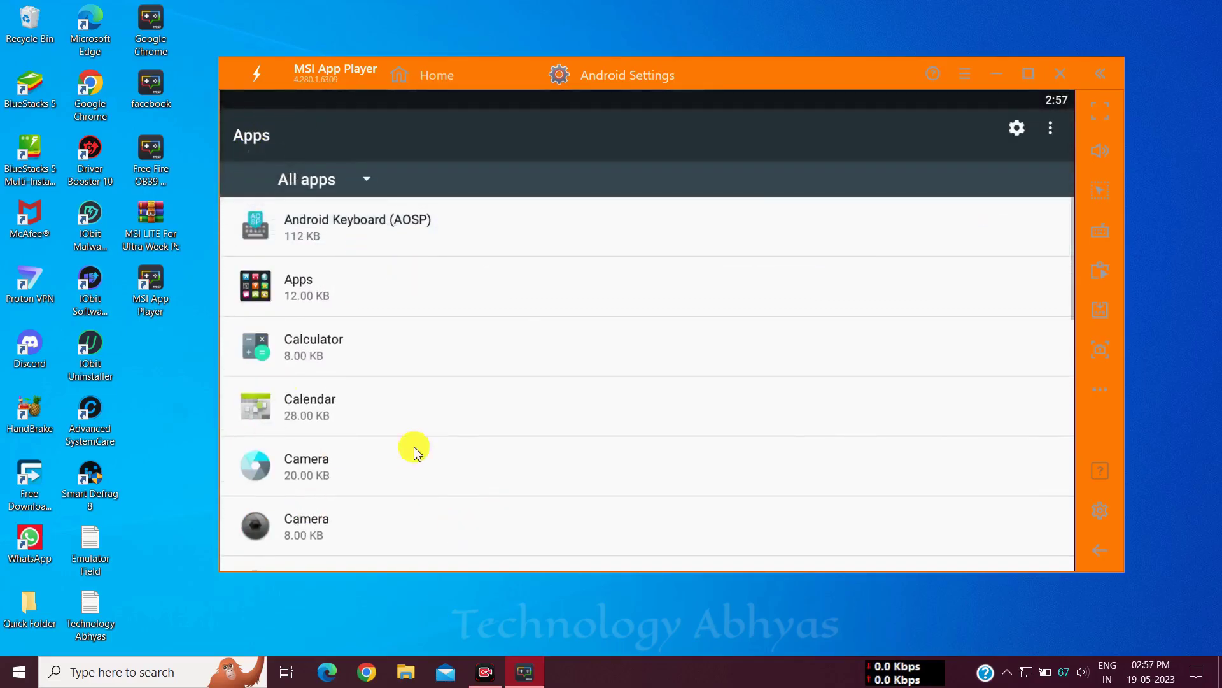
{"action": "left_click", "coordinate": [1099, 548]}
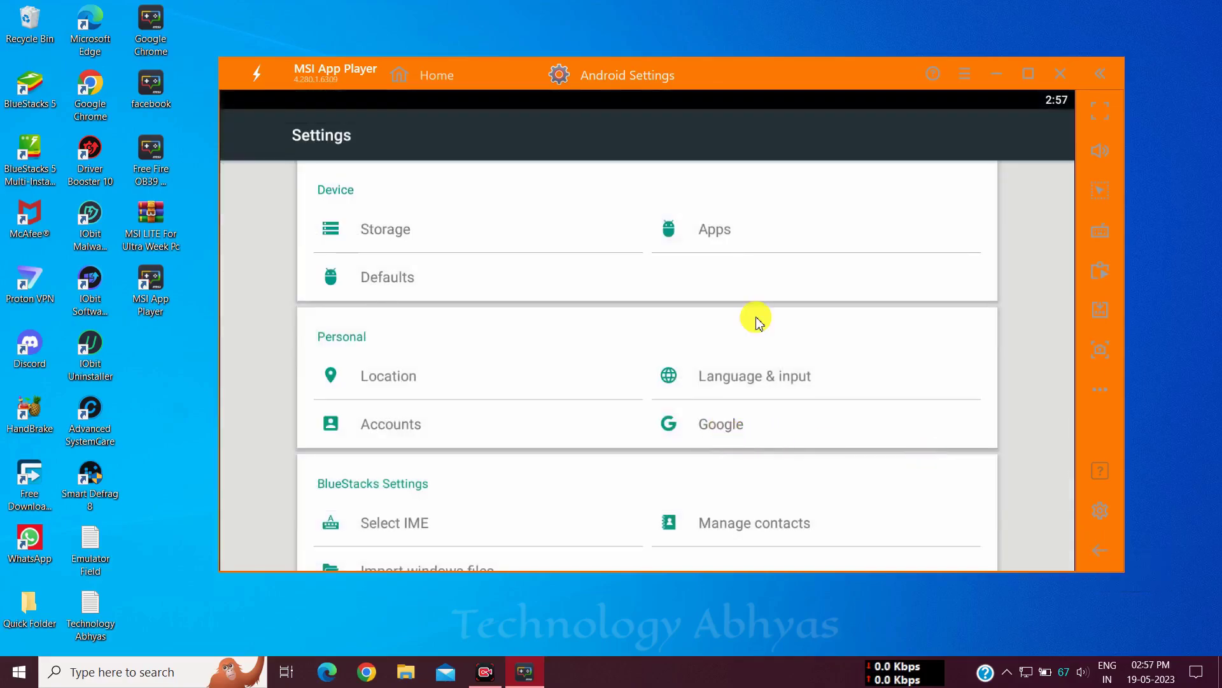
{"action": "left_click", "coordinate": [698, 66]}
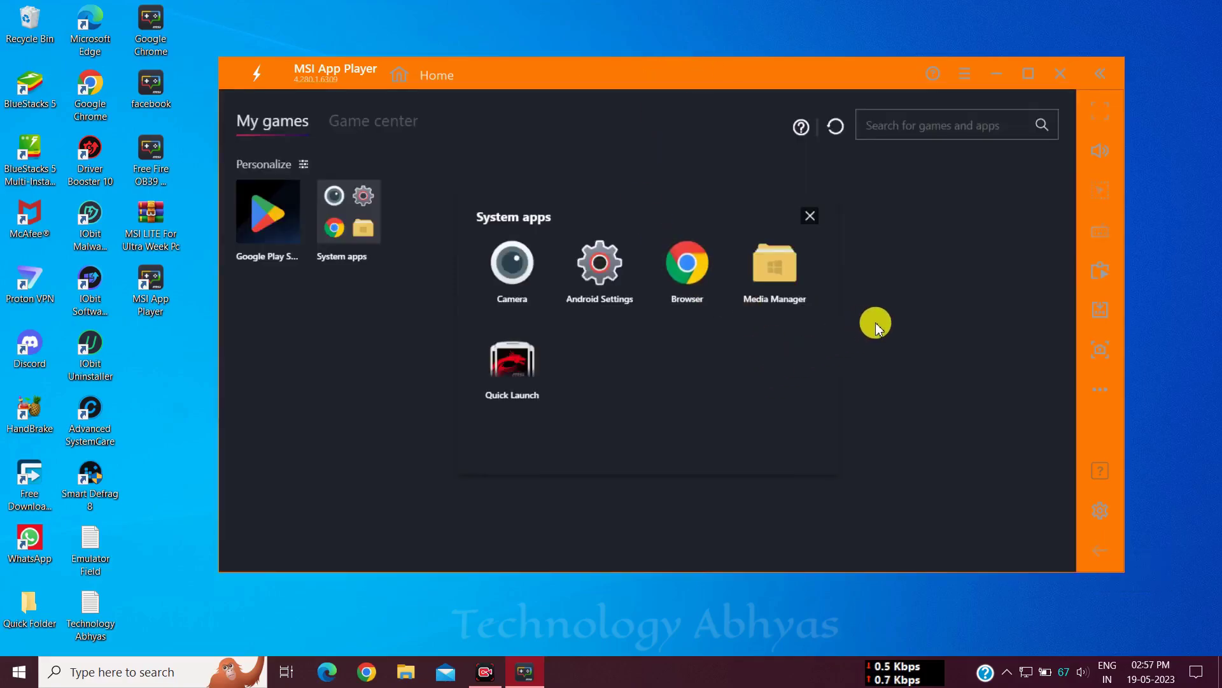
Step: Close the system apps folder and review the emulator's About, User data, Shortcut keys, Game settings and Notifications settings
{"action": "left_click", "coordinate": [810, 216]}
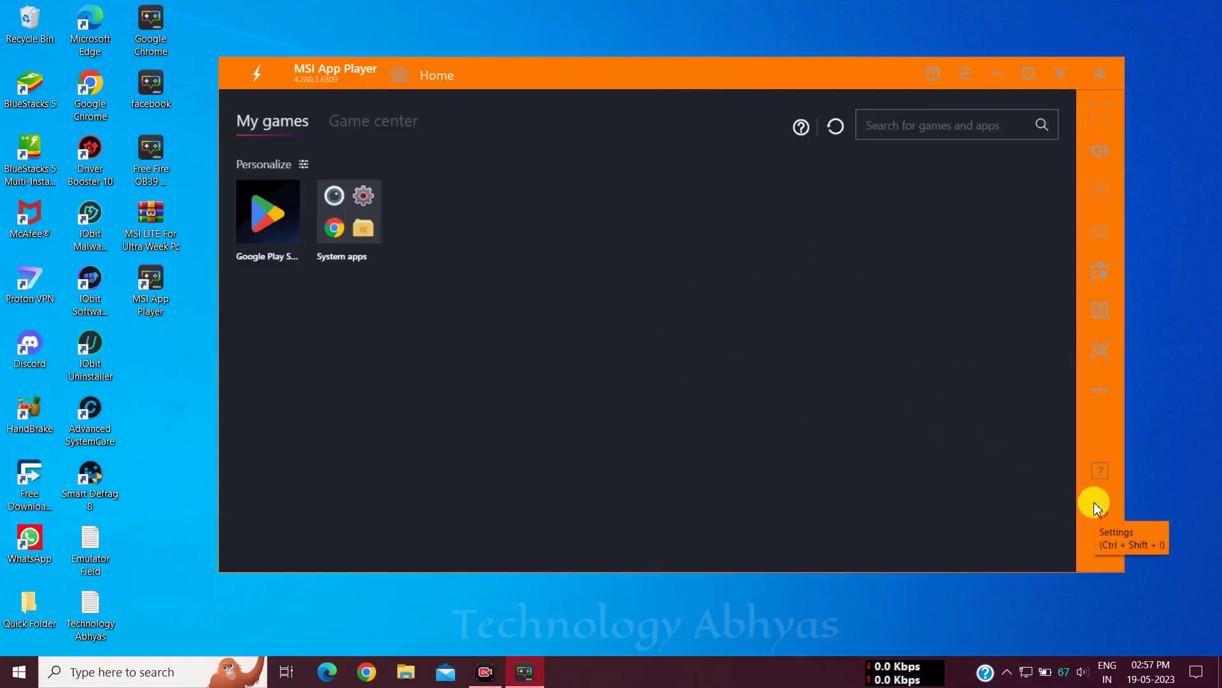
{"action": "left_click", "coordinate": [1096, 508]}
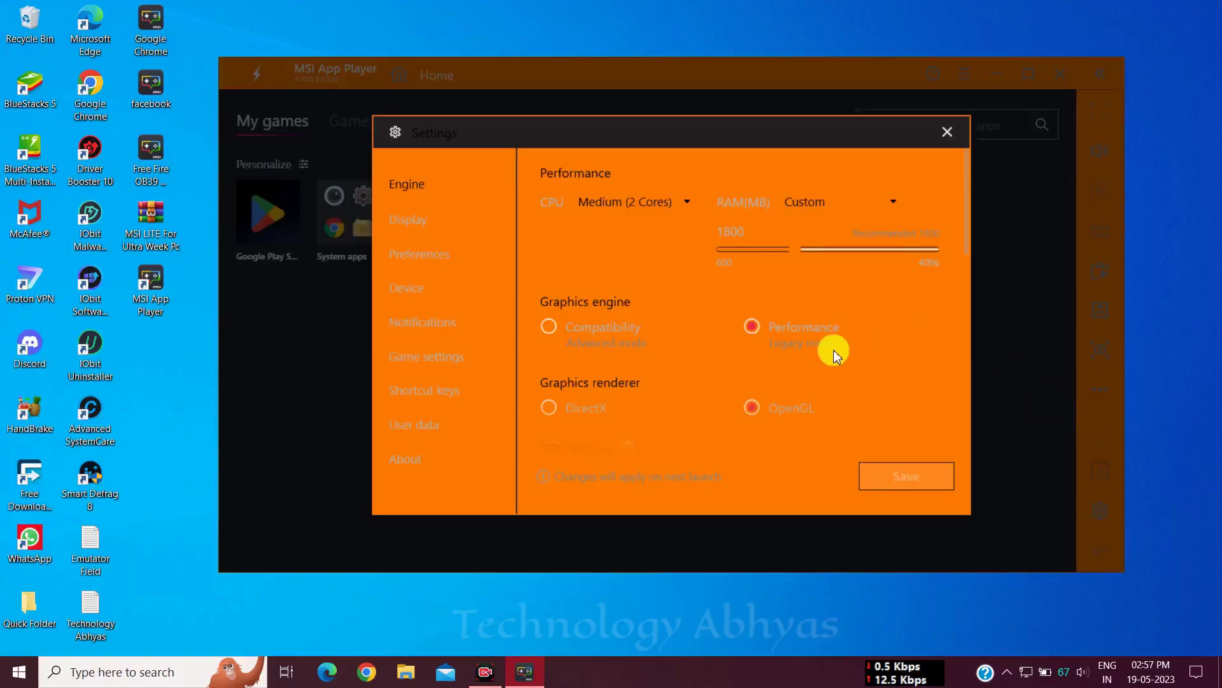
{"action": "left_click", "coordinate": [443, 460]}
{"action": "left_click", "coordinate": [425, 420]}
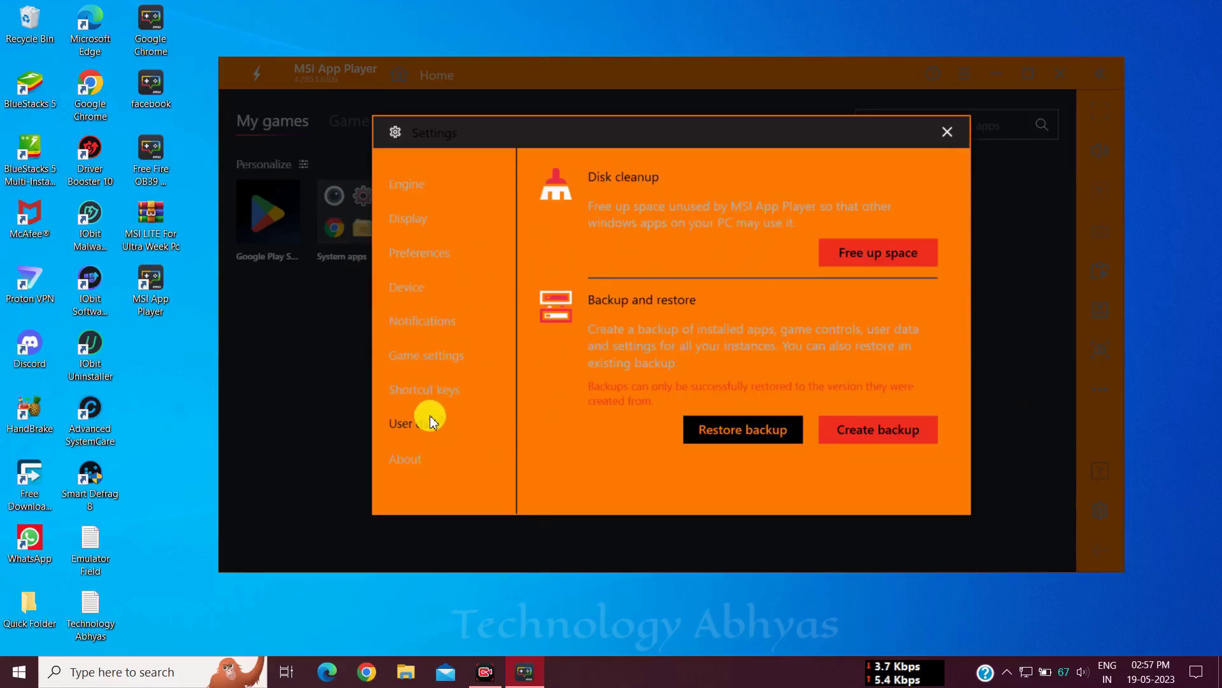
{"action": "left_click", "coordinate": [438, 392]}
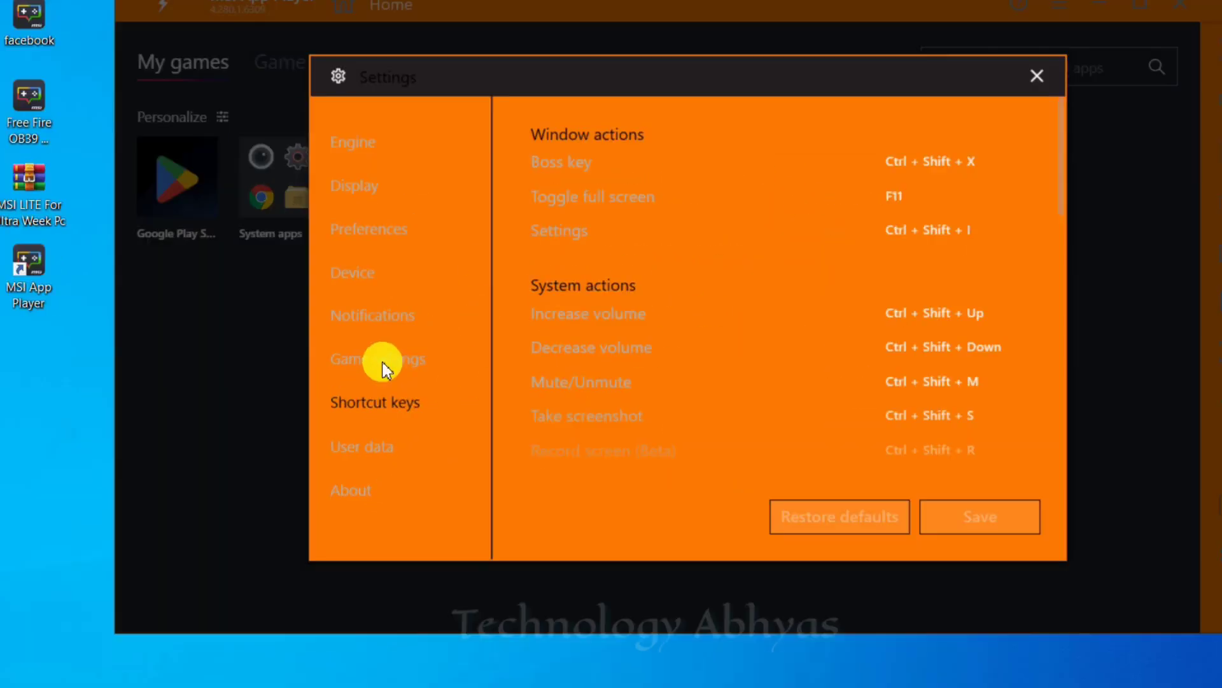
{"action": "left_click", "coordinate": [430, 358]}
{"action": "left_click", "coordinate": [455, 318]}
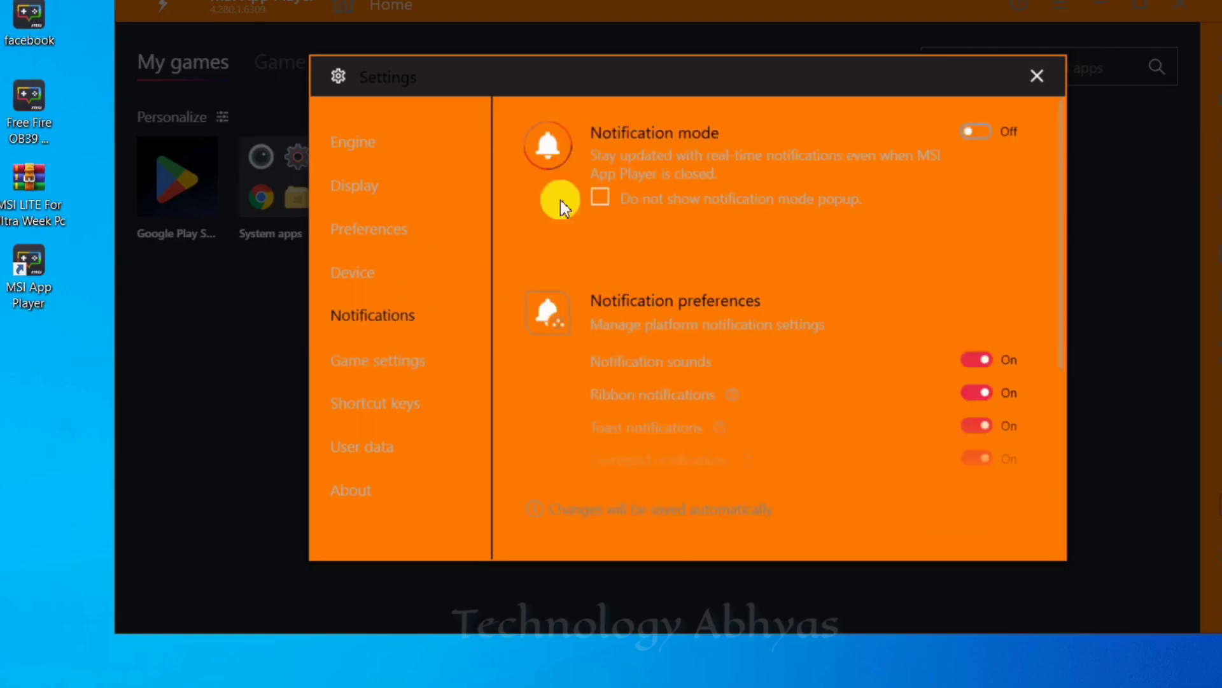
Step: Change the predefined device profile to Asus ROG 2 in the emulator's device settings and save it
{"action": "left_click", "coordinate": [389, 278]}
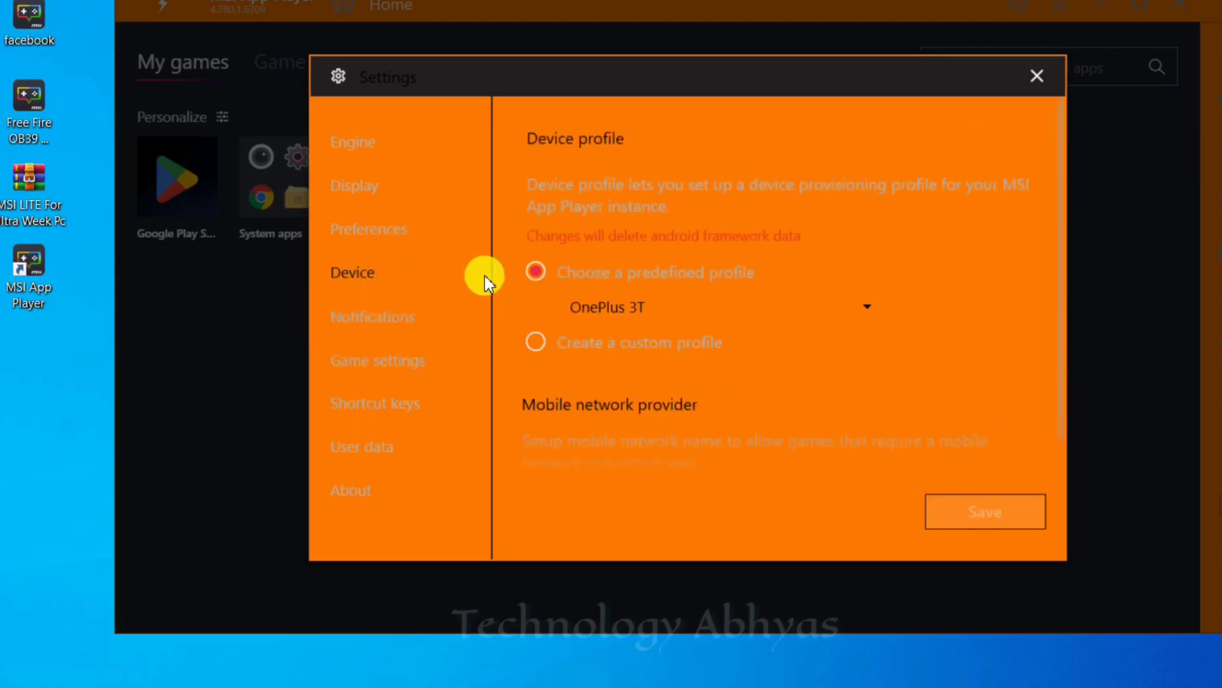
{"action": "left_click", "coordinate": [613, 303]}
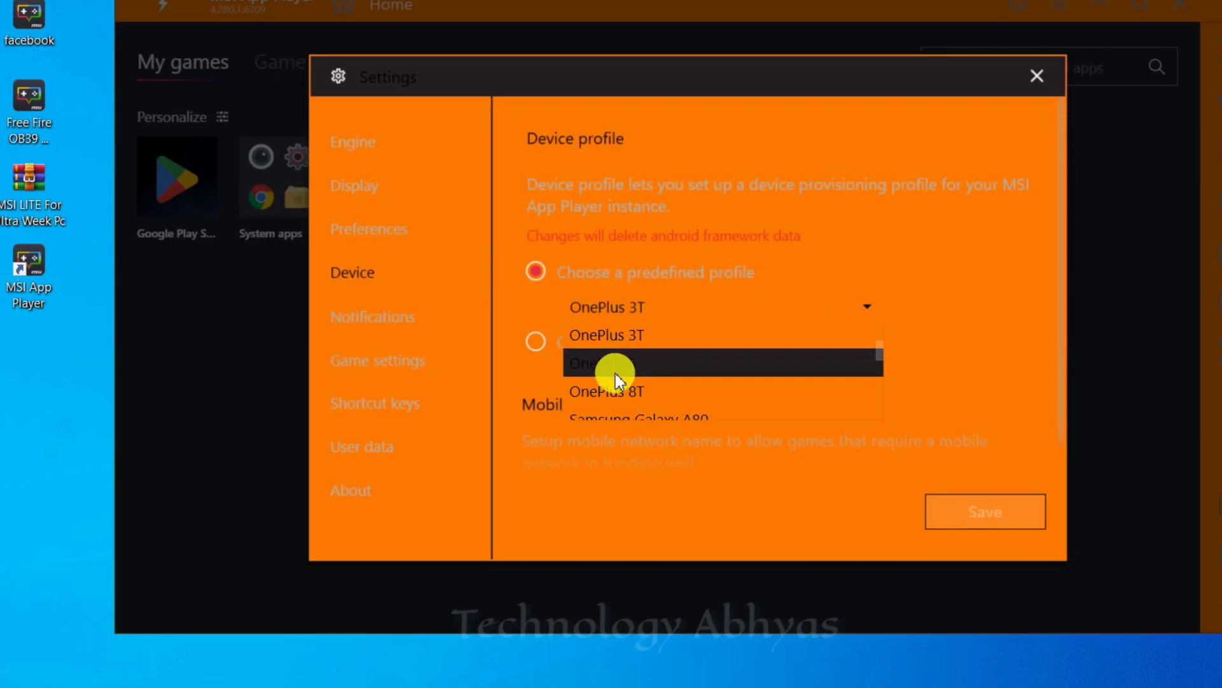
{"action": "left_click", "coordinate": [623, 338]}
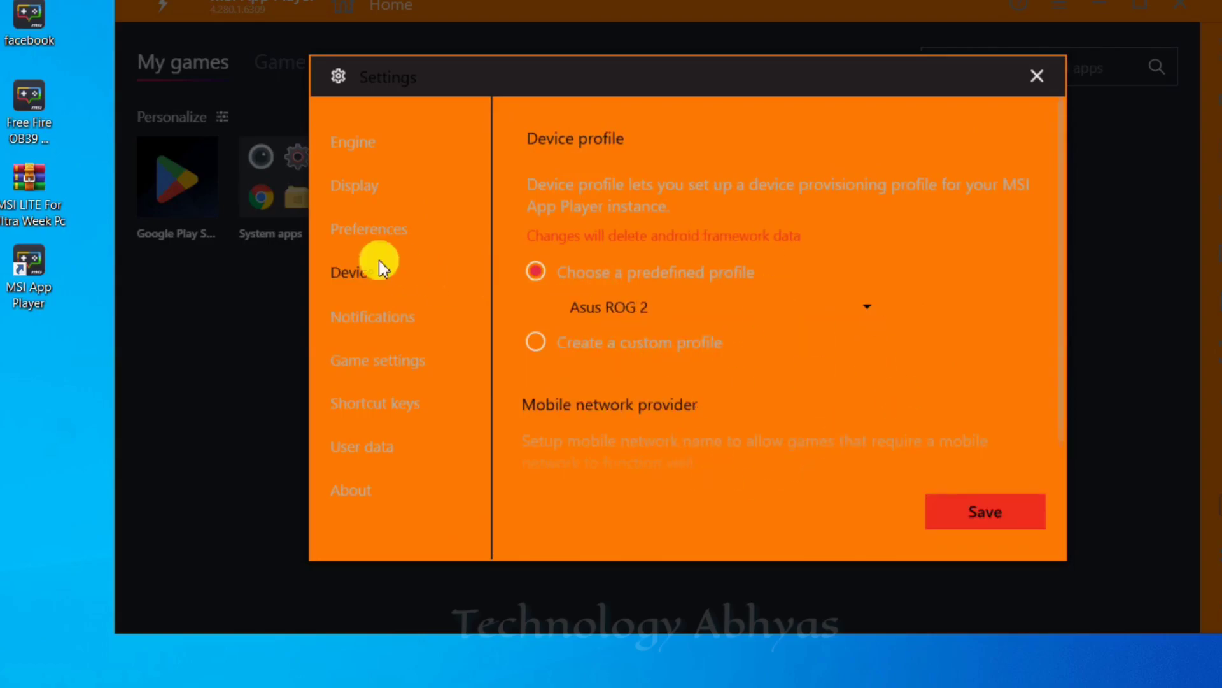
{"action": "left_click", "coordinate": [372, 236]}
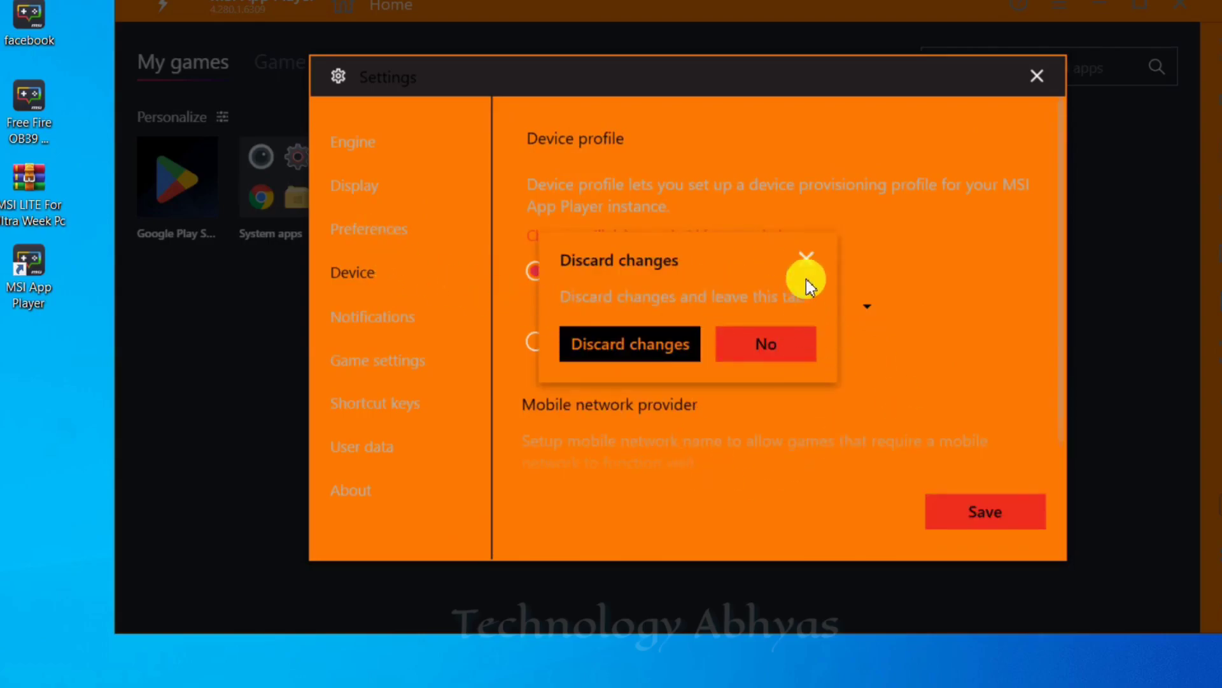
{"action": "left_click", "coordinate": [807, 259]}
{"action": "left_click", "coordinate": [987, 509]}
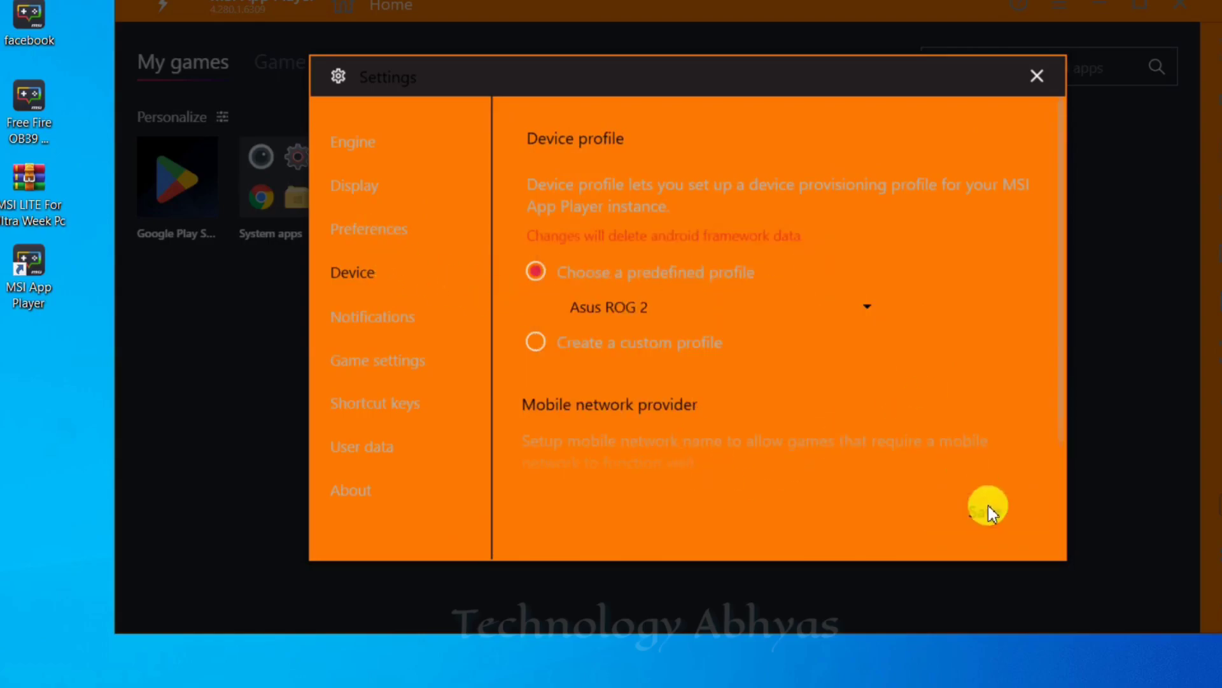
Step: Review the emulator's Preferences options and its Display resolution and DPI settings
{"action": "left_click", "coordinate": [376, 229]}
{"action": "left_click", "coordinate": [389, 178]}
{"action": "left_click", "coordinate": [372, 229]}
{"action": "scroll", "coordinate": [637, 299], "scroll_direction": "down", "scroll_amount": 10}
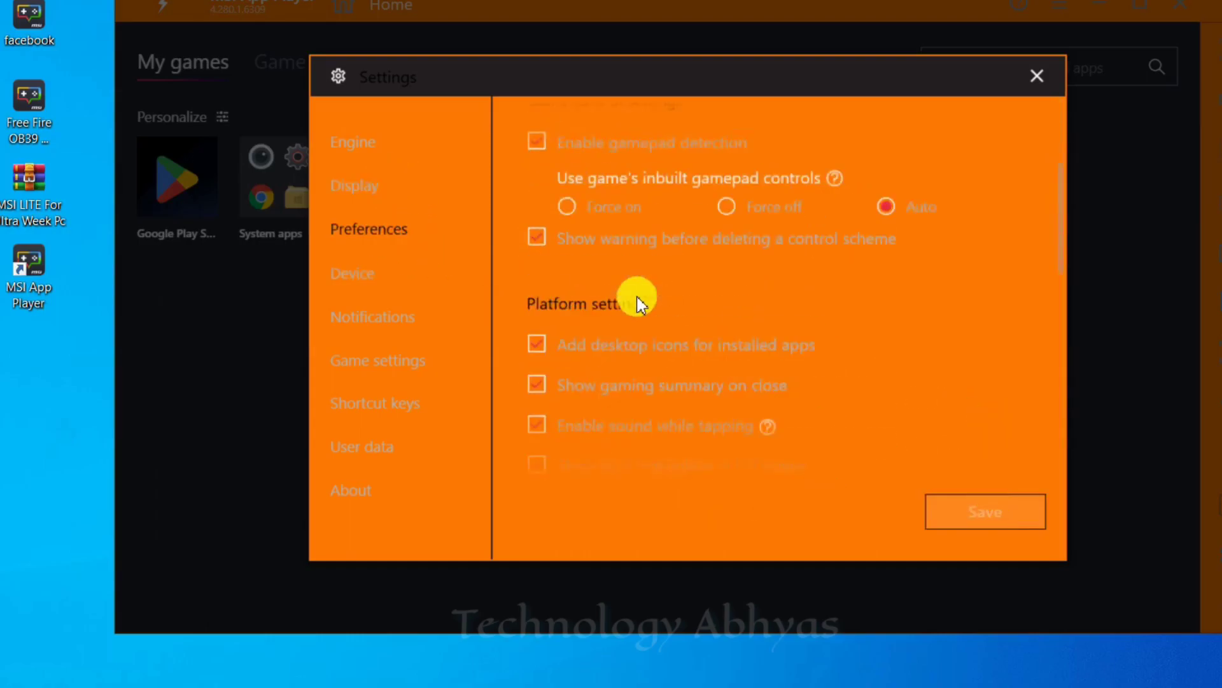
{"action": "left_click", "coordinate": [361, 187]}
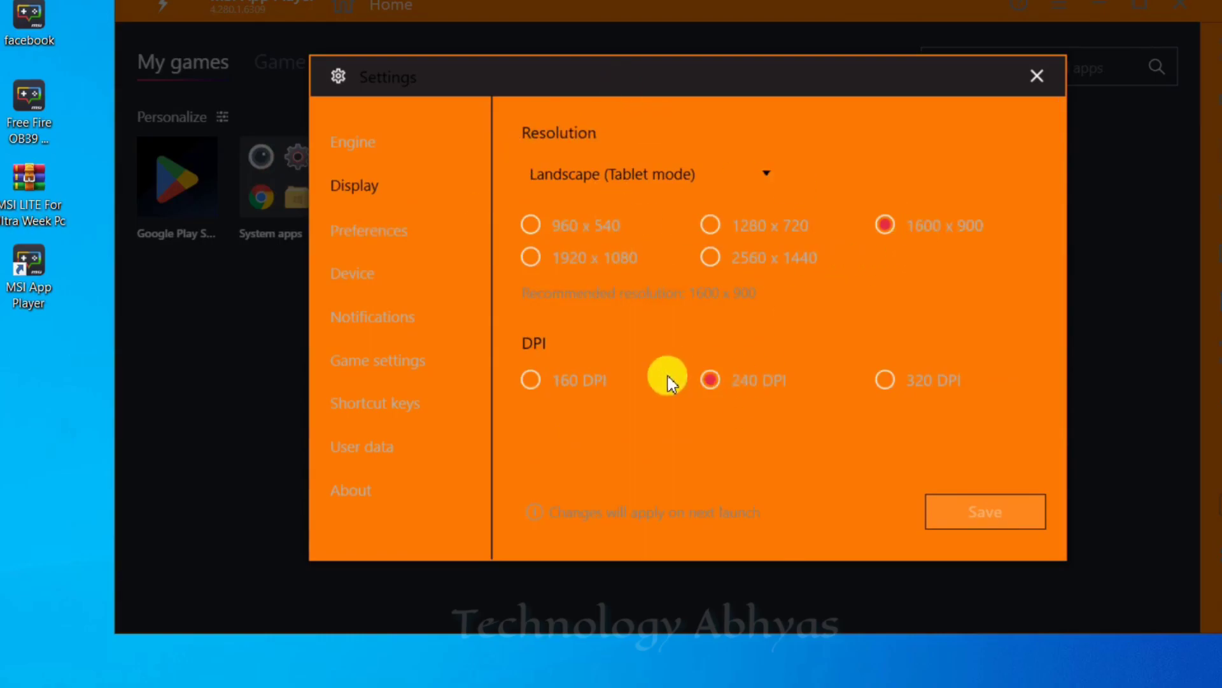
Step: Set the engine's CPU allocation to Low (1 Core) and its RAM to Low (1 GB)
{"action": "left_click", "coordinate": [380, 141]}
{"action": "left_click", "coordinate": [592, 166]}
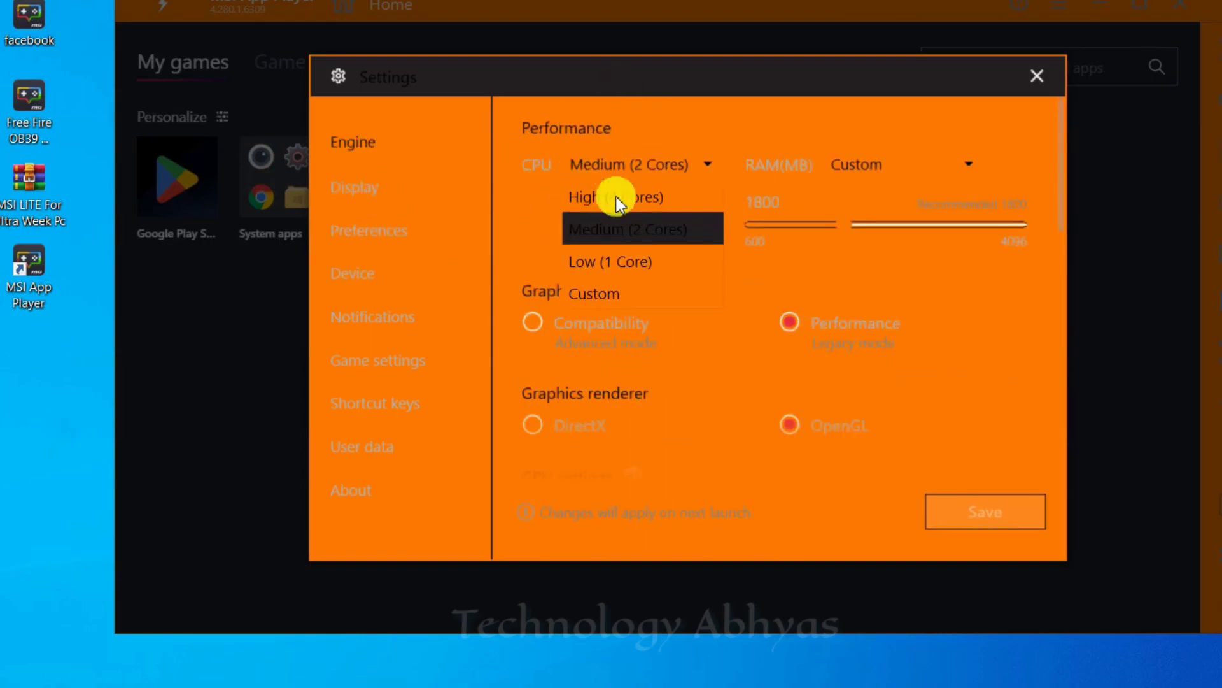
{"action": "left_click", "coordinate": [609, 260]}
{"action": "left_click", "coordinate": [847, 167]}
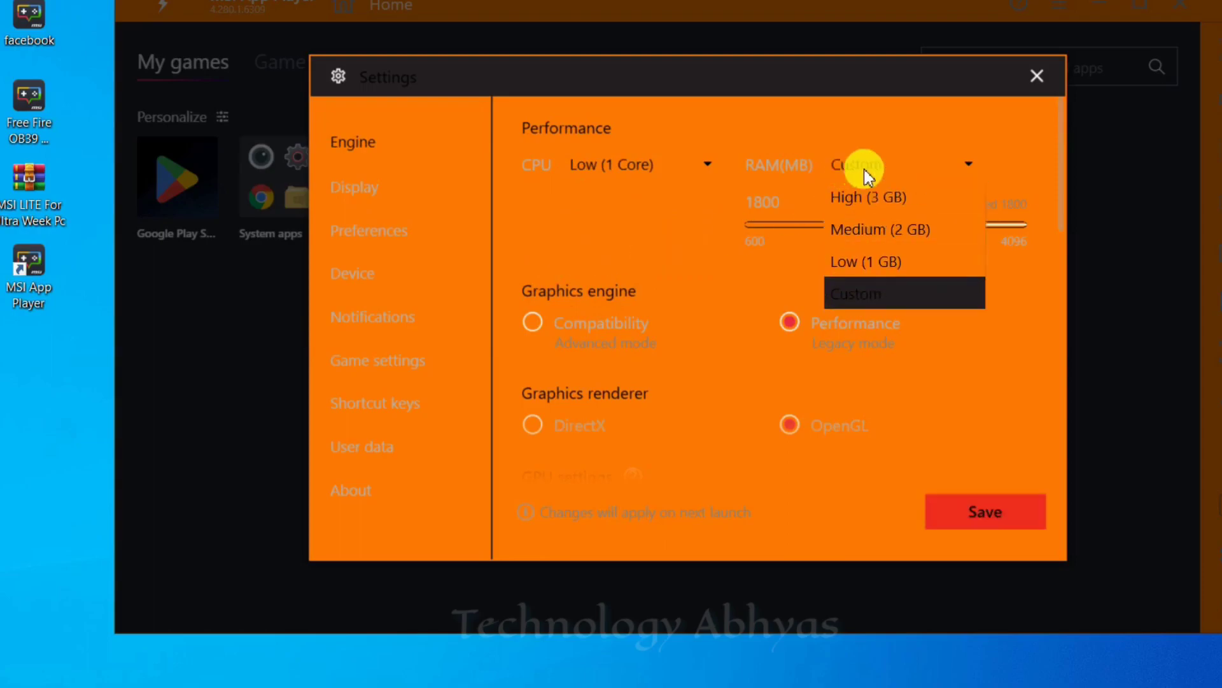
{"action": "left_click", "coordinate": [875, 260]}
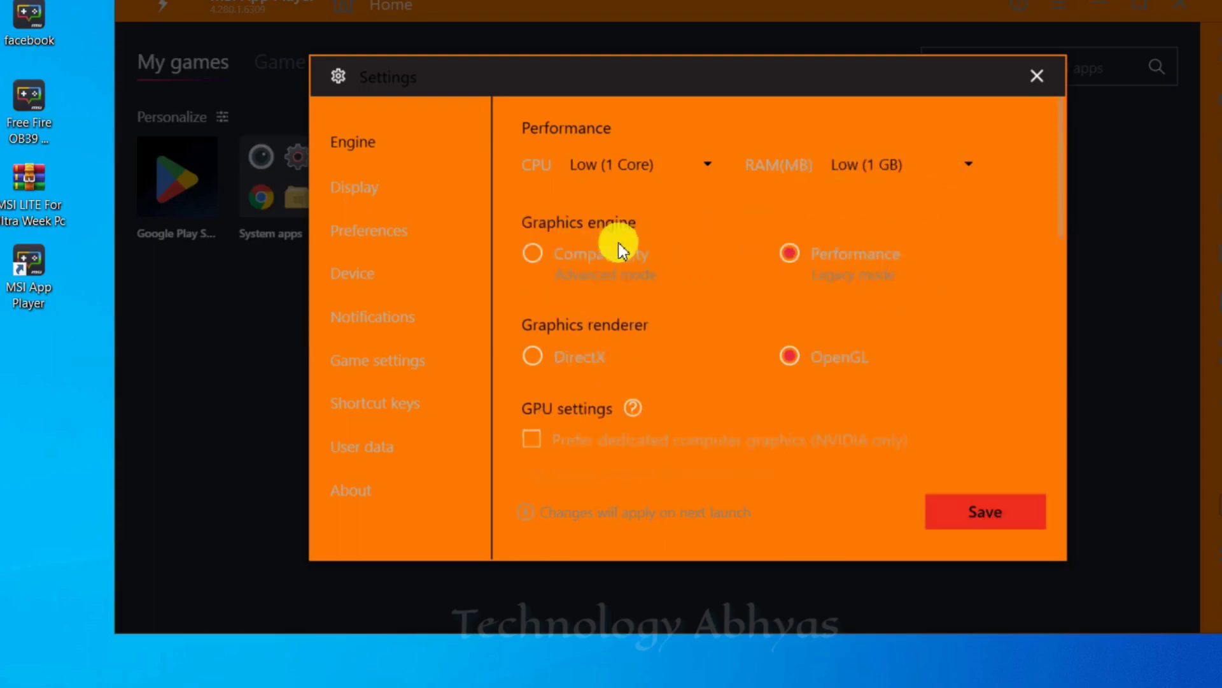
{"action": "scroll", "coordinate": [693, 382], "scroll_direction": "down", "scroll_amount": 2}
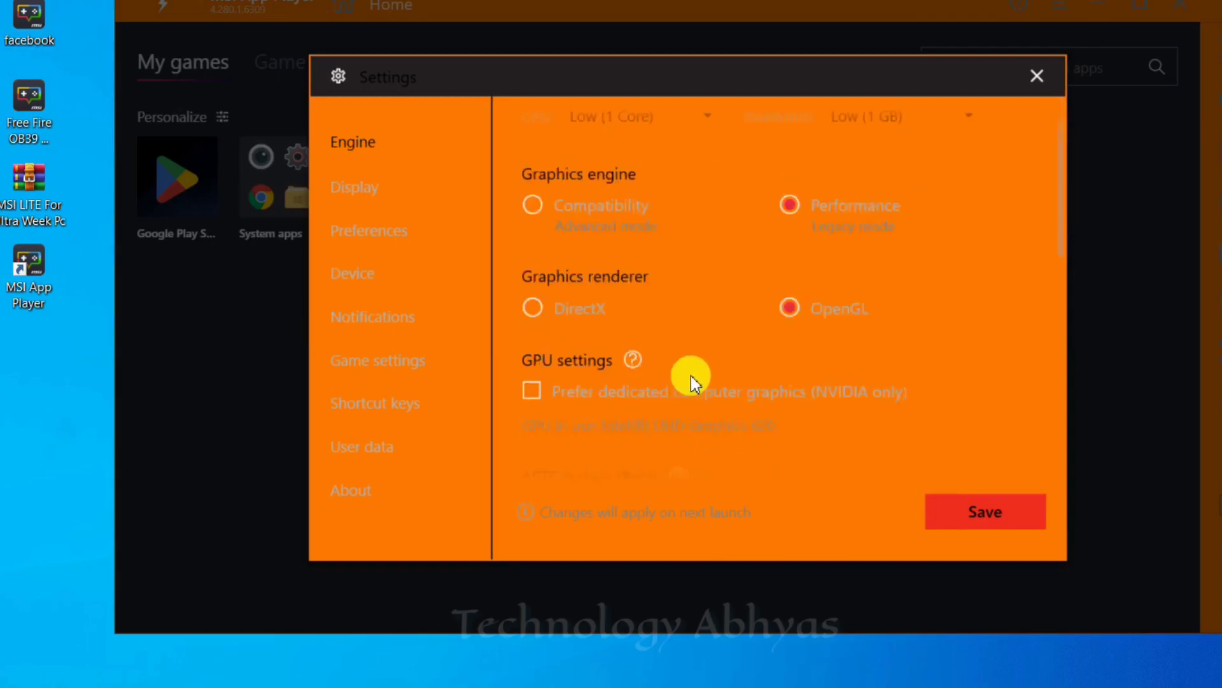
{"action": "scroll", "coordinate": [781, 377], "scroll_direction": "up", "scroll_amount": 2}
Step: Set the engine's RAM to Medium (2 GB) and save the settings, restarting the emulator to apply them
{"action": "left_click", "coordinate": [853, 167]}
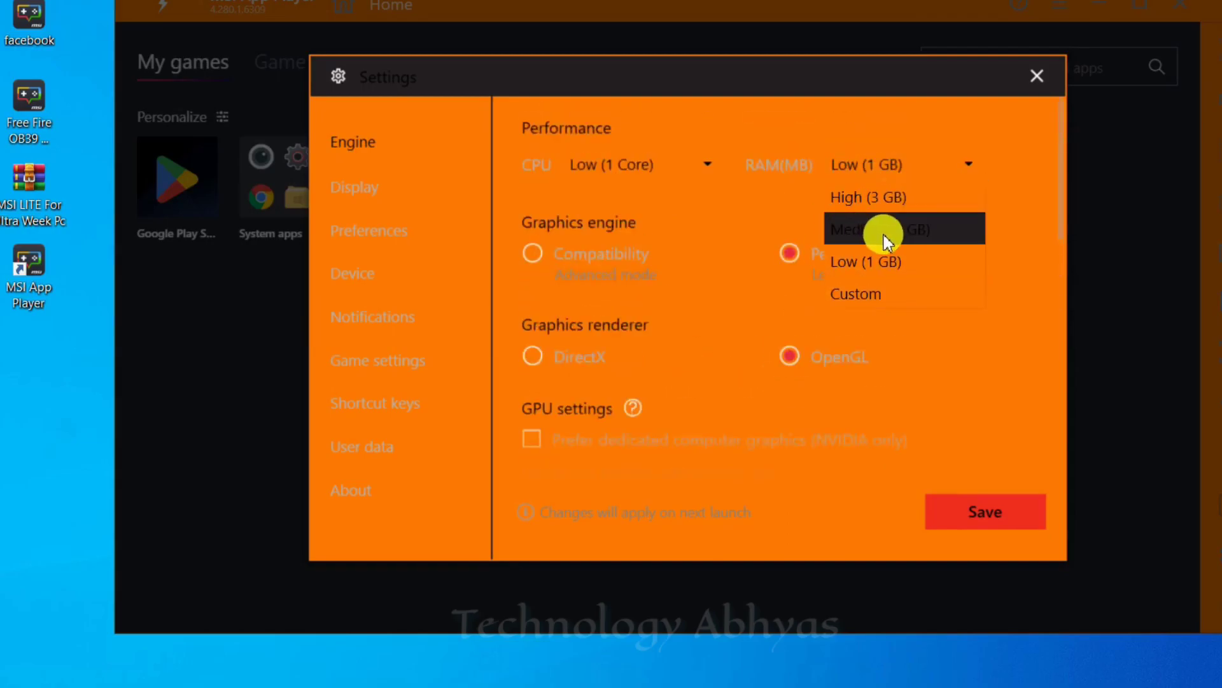
{"action": "left_click", "coordinate": [888, 238]}
{"action": "scroll", "coordinate": [748, 331], "scroll_direction": "down", "scroll_amount": 2}
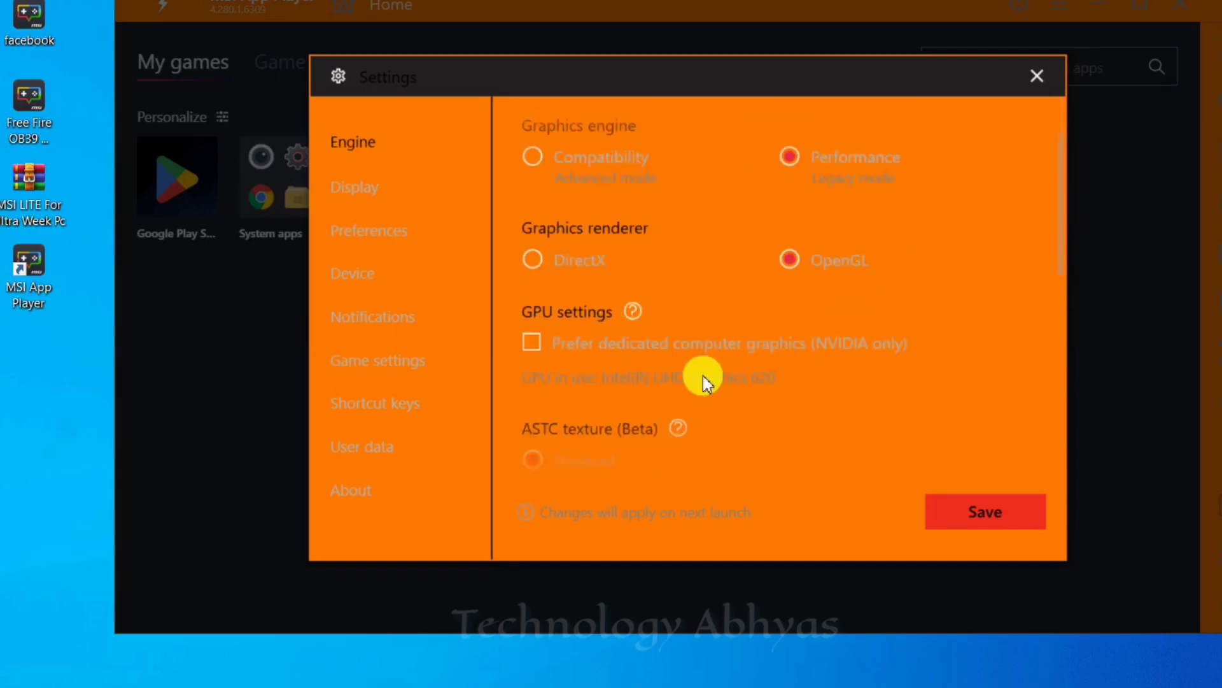
{"action": "scroll", "coordinate": [751, 376], "scroll_direction": "down", "scroll_amount": 7}
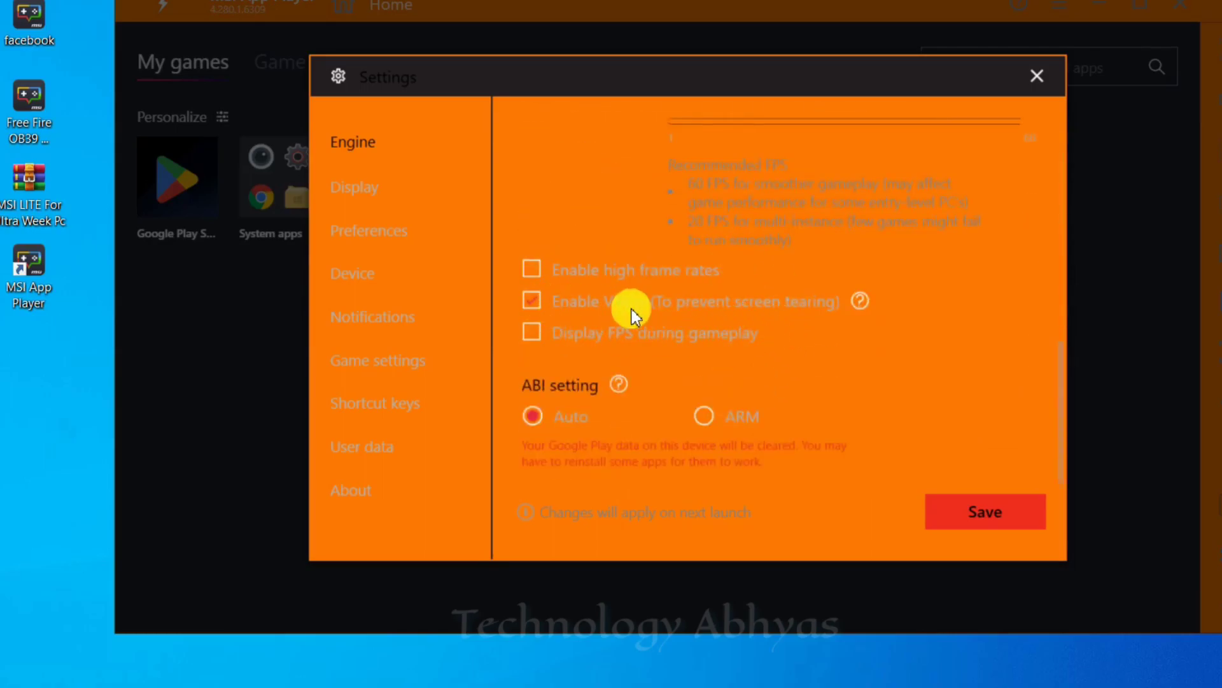
{"action": "scroll", "coordinate": [660, 346], "scroll_direction": "up", "scroll_amount": 3}
{"action": "scroll", "coordinate": [759, 382], "scroll_direction": "down", "scroll_amount": 3}
{"action": "left_click", "coordinate": [988, 510]}
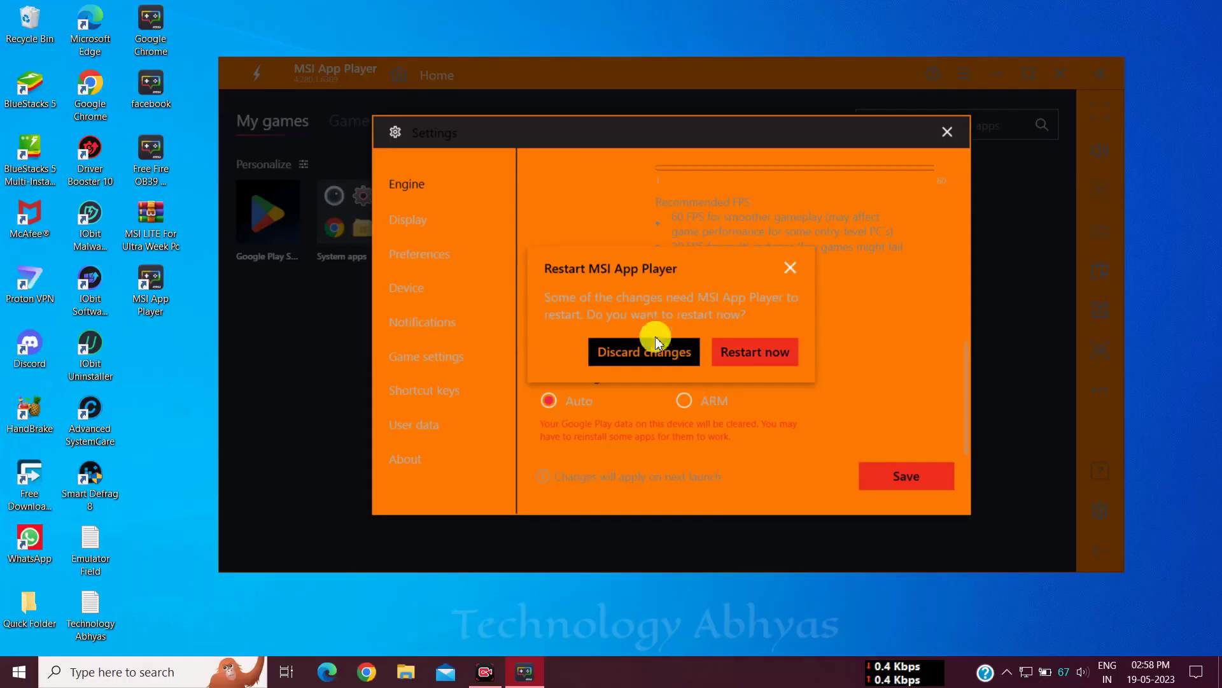
{"action": "left_click", "coordinate": [795, 353]}
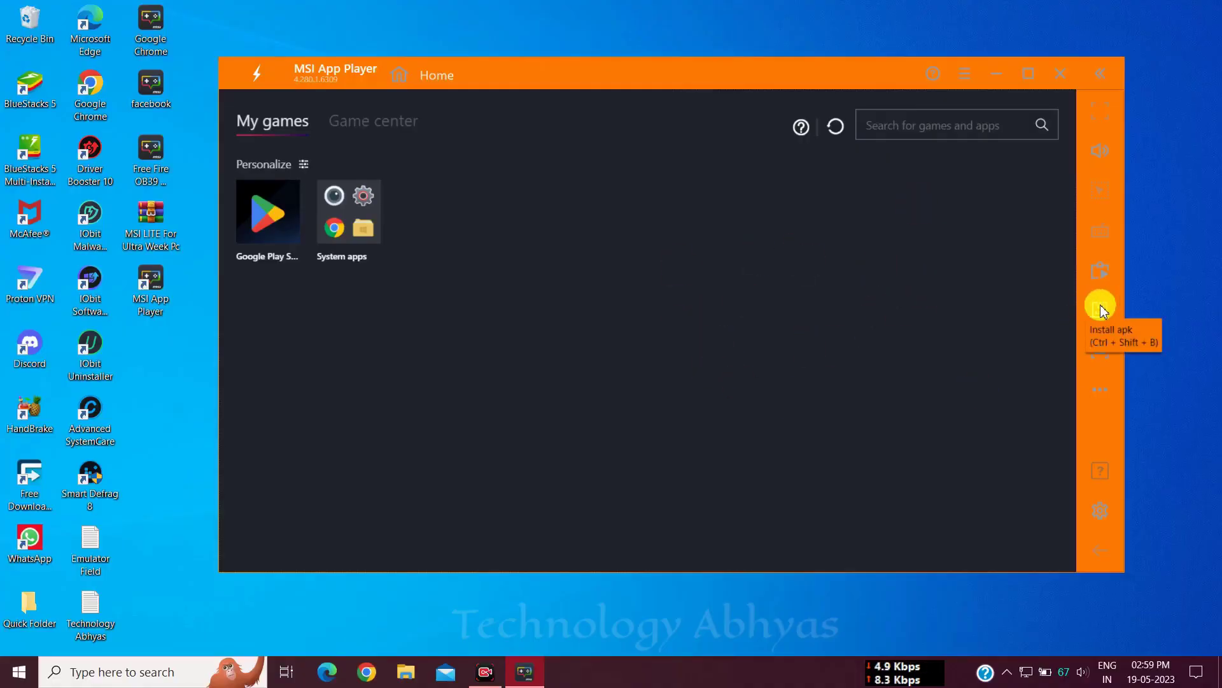
Step: Install the Free Fire OB39 GLOBAL Version APK from the Desktop folder into the emulator
{"action": "left_click", "coordinate": [1104, 310]}
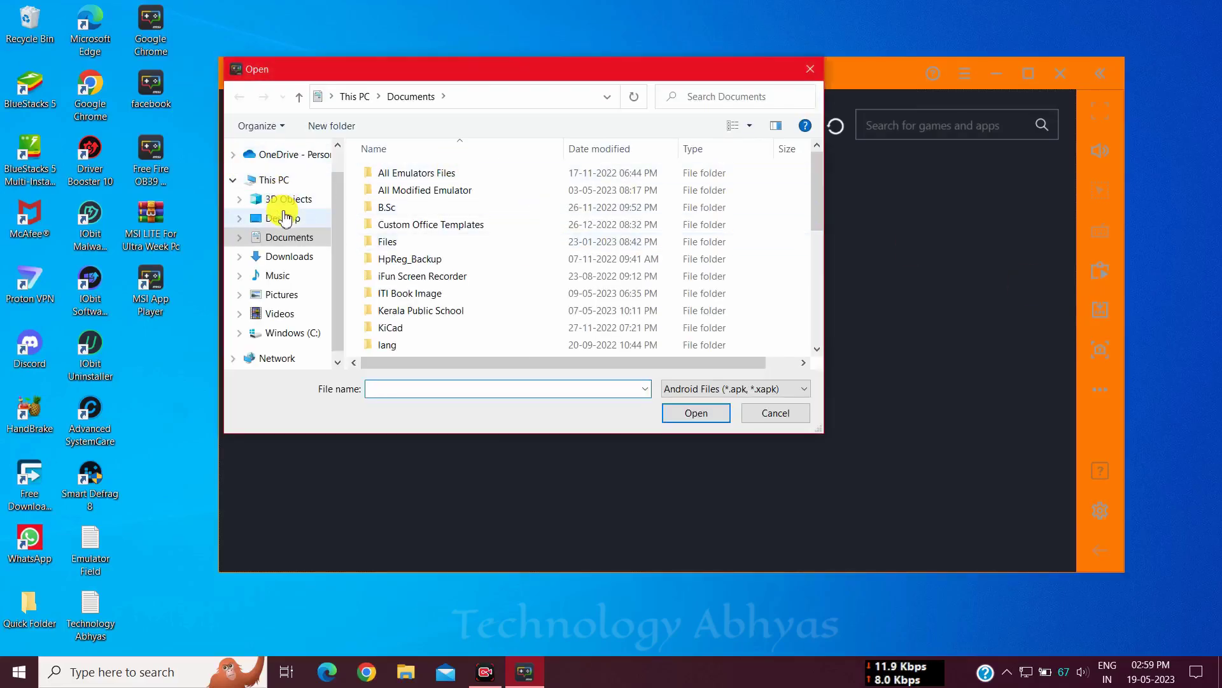
{"action": "left_click", "coordinate": [284, 219]}
{"action": "left_click", "coordinate": [595, 219]}
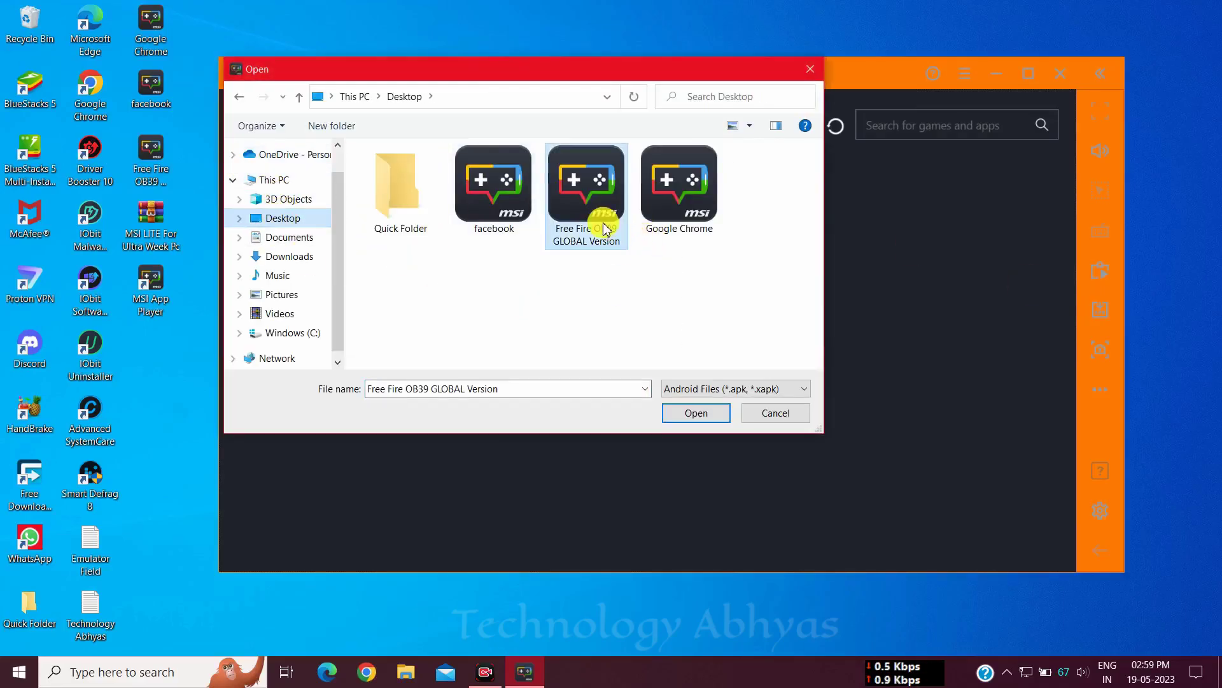
{"action": "left_click", "coordinate": [689, 414]}
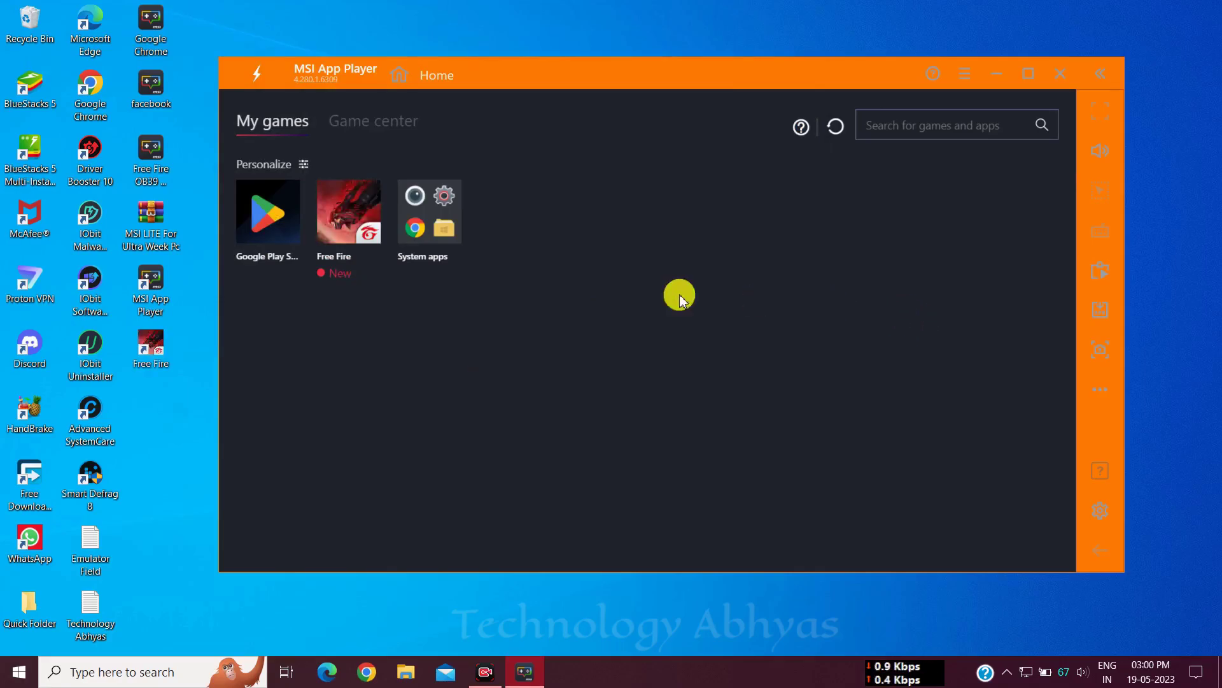
Step: Install the facebook APK from the Desktop folder into the emulator
{"action": "left_click", "coordinate": [1092, 315]}
{"action": "left_click", "coordinate": [509, 200]}
{"action": "left_click", "coordinate": [673, 412]}
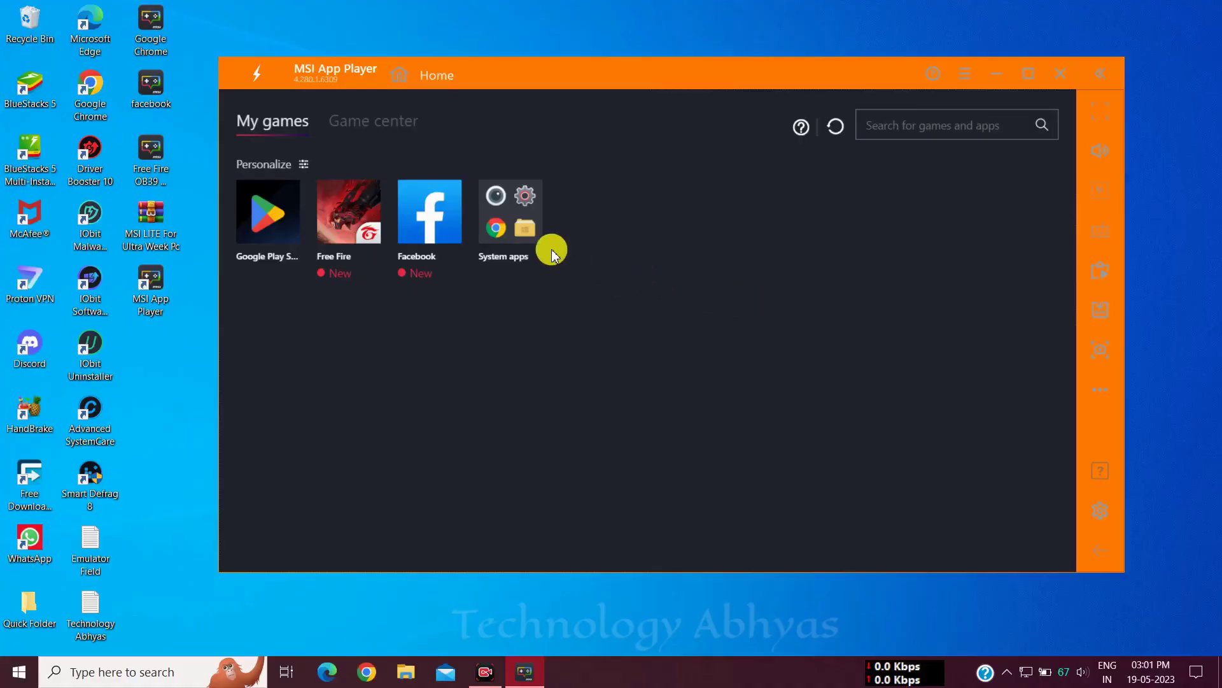
Step: Begin adding a Google account from the Accounts section of Android Settings
{"action": "left_click", "coordinate": [526, 215]}
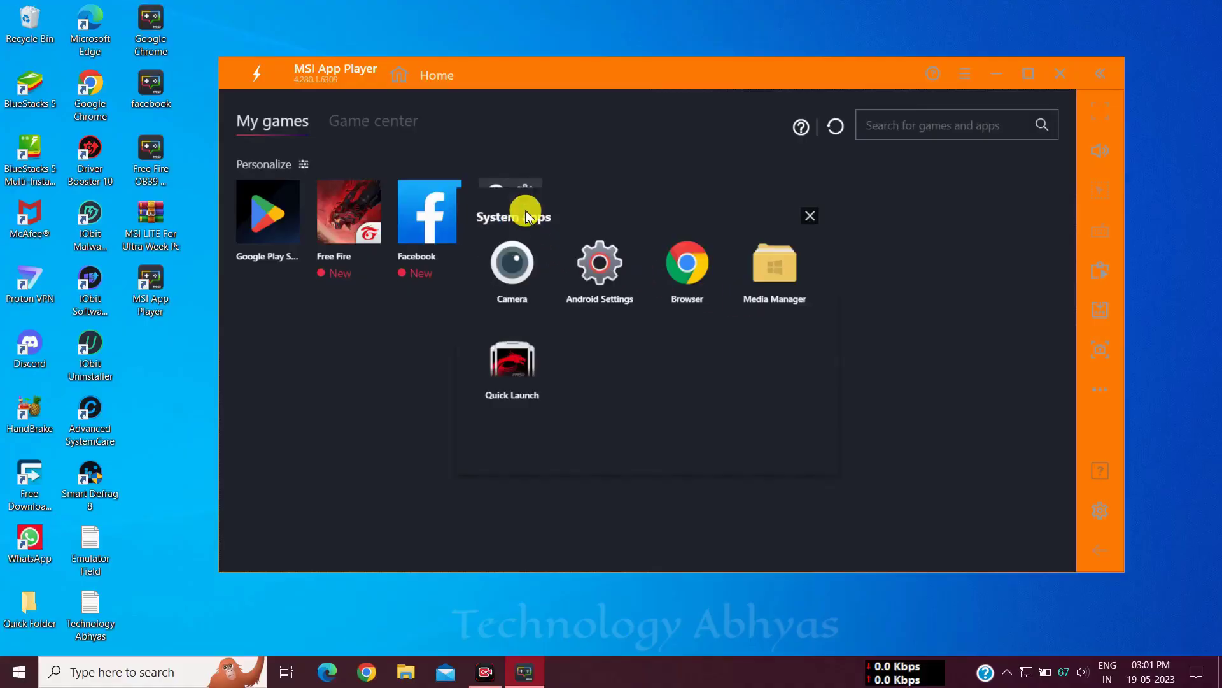
{"action": "left_click", "coordinate": [596, 275]}
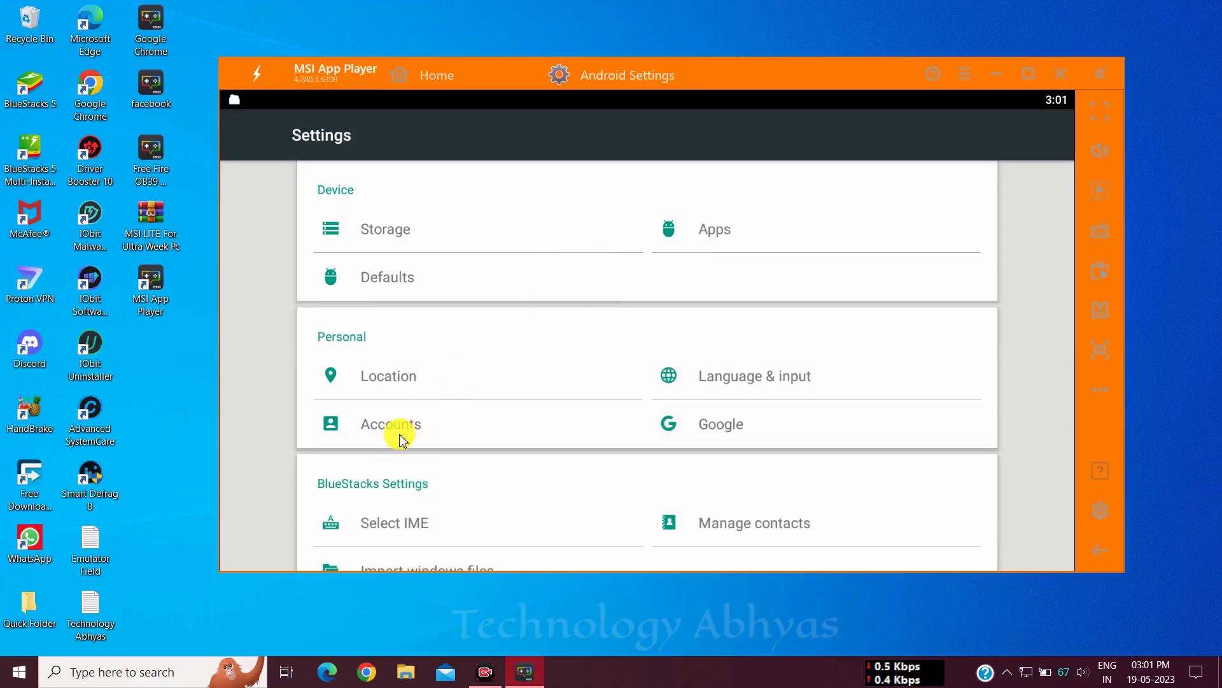
{"action": "left_click", "coordinate": [387, 426]}
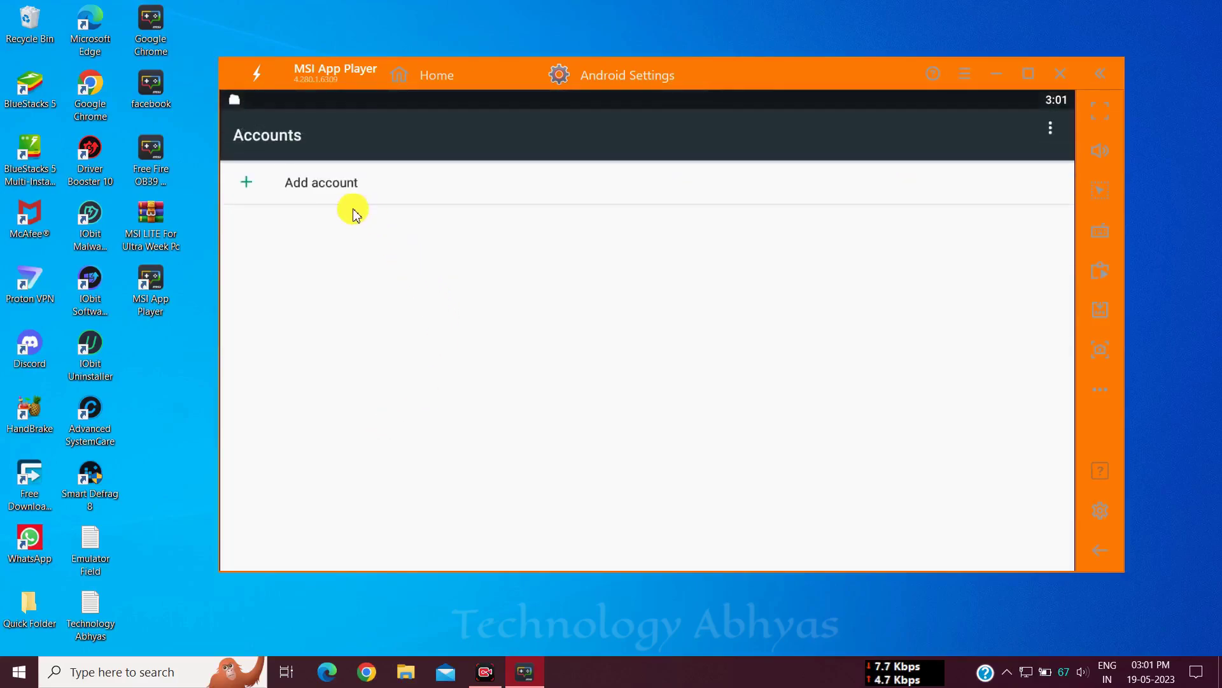
{"action": "left_click", "coordinate": [337, 199]}
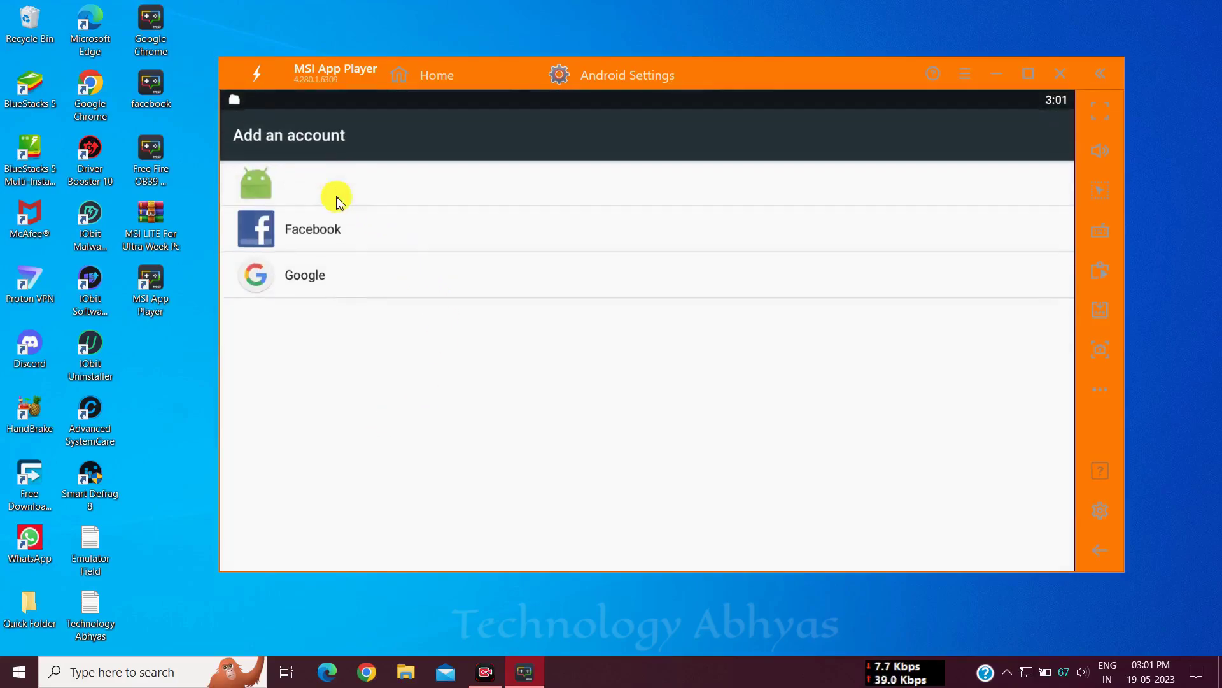
{"action": "left_click", "coordinate": [342, 275]}
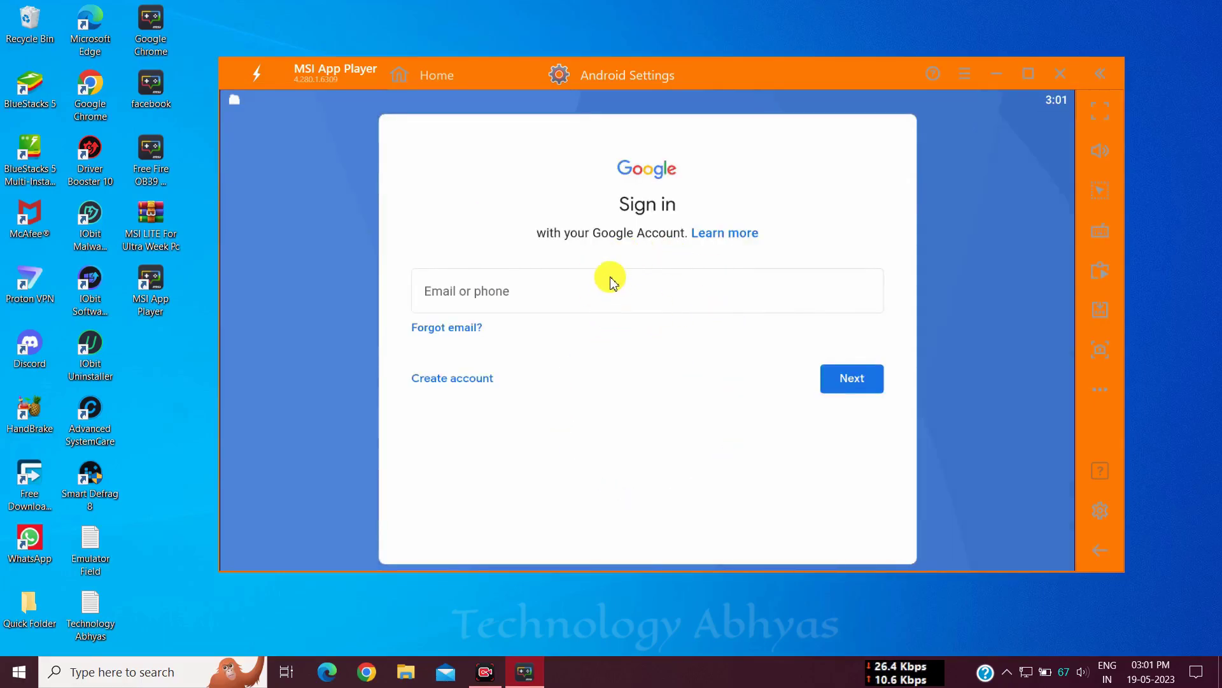
Step: Sign in with the Google account's email and password, and accept the Google Services settings with Drive backup on
{"action": "left_click", "coordinate": [606, 284]}
{"action": "key", "text": "ctrl+v"}
{"action": "left_click", "coordinate": [862, 372]}
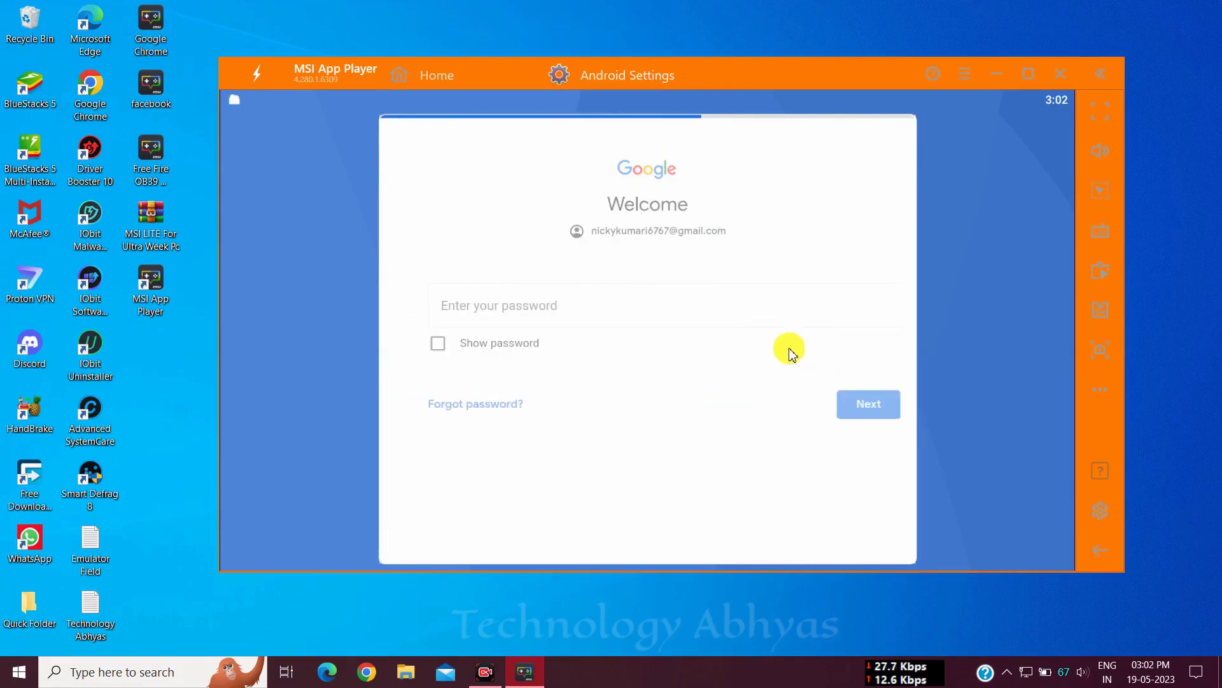
{"action": "left_click", "coordinate": [687, 318]}
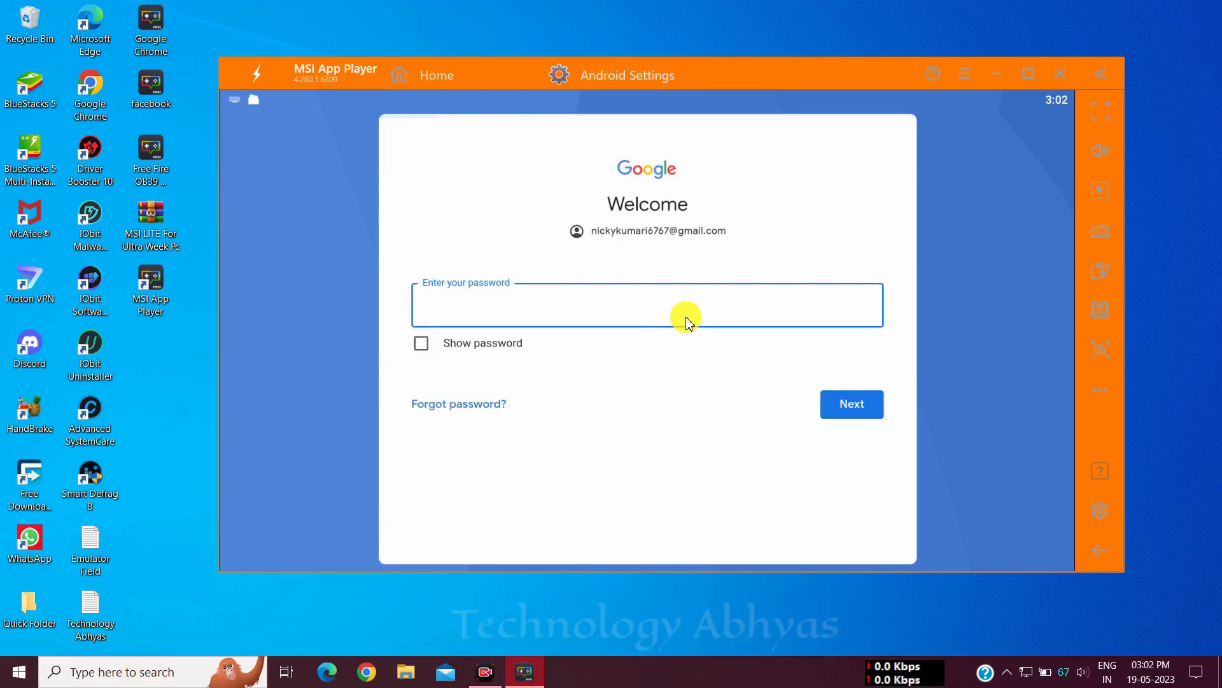
{"action": "left_click", "coordinate": [846, 406]}
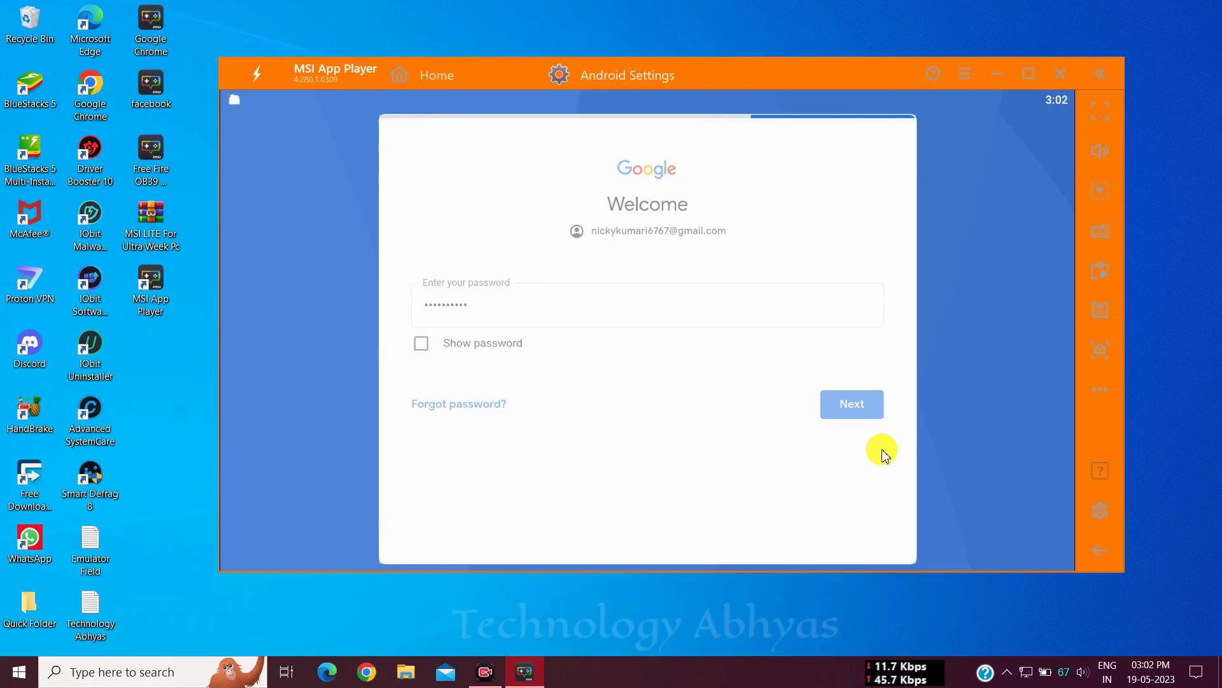
{"action": "left_click", "coordinate": [857, 440]}
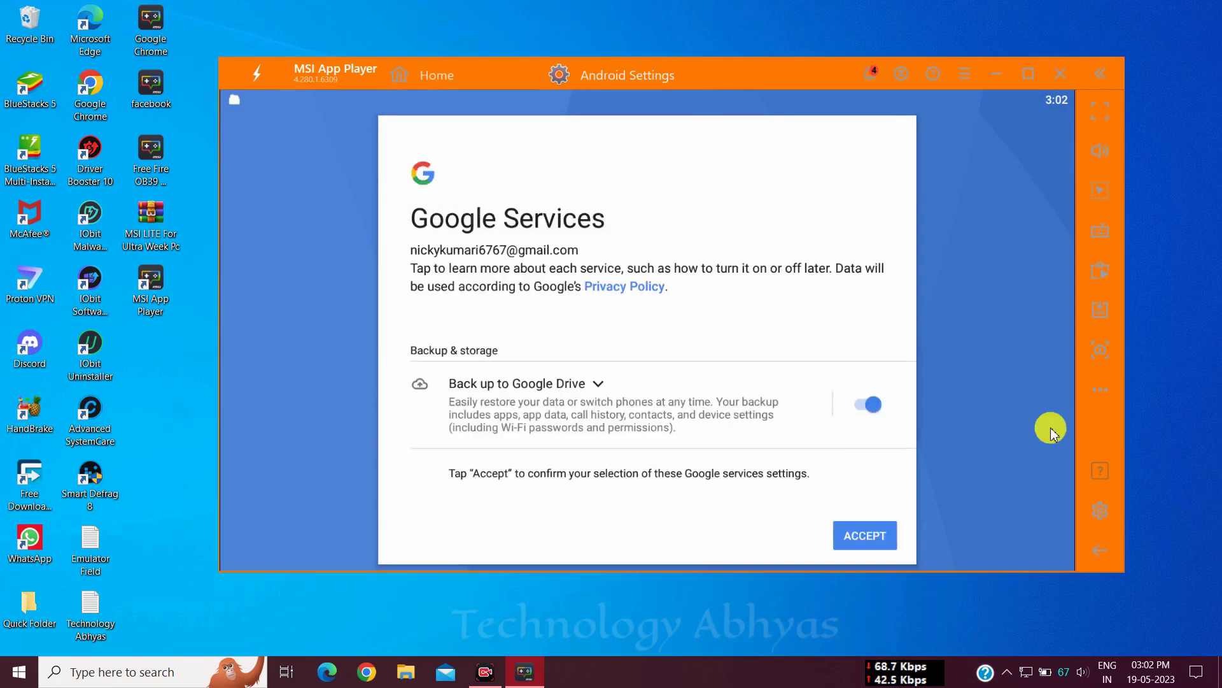
{"action": "left_click", "coordinate": [855, 538]}
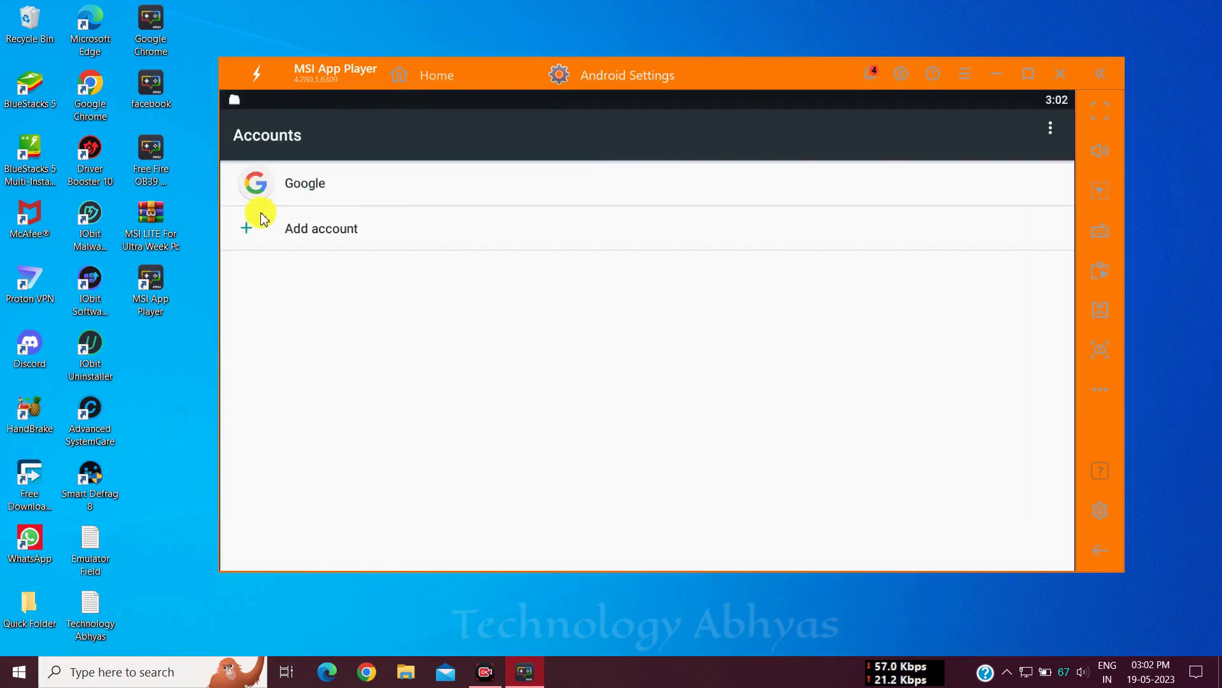
Step: Close Android Settings and launch Free Fire, dismissing the game guide tips and the Controls panel
{"action": "left_click", "coordinate": [697, 75]}
{"action": "left_click", "coordinate": [815, 213]}
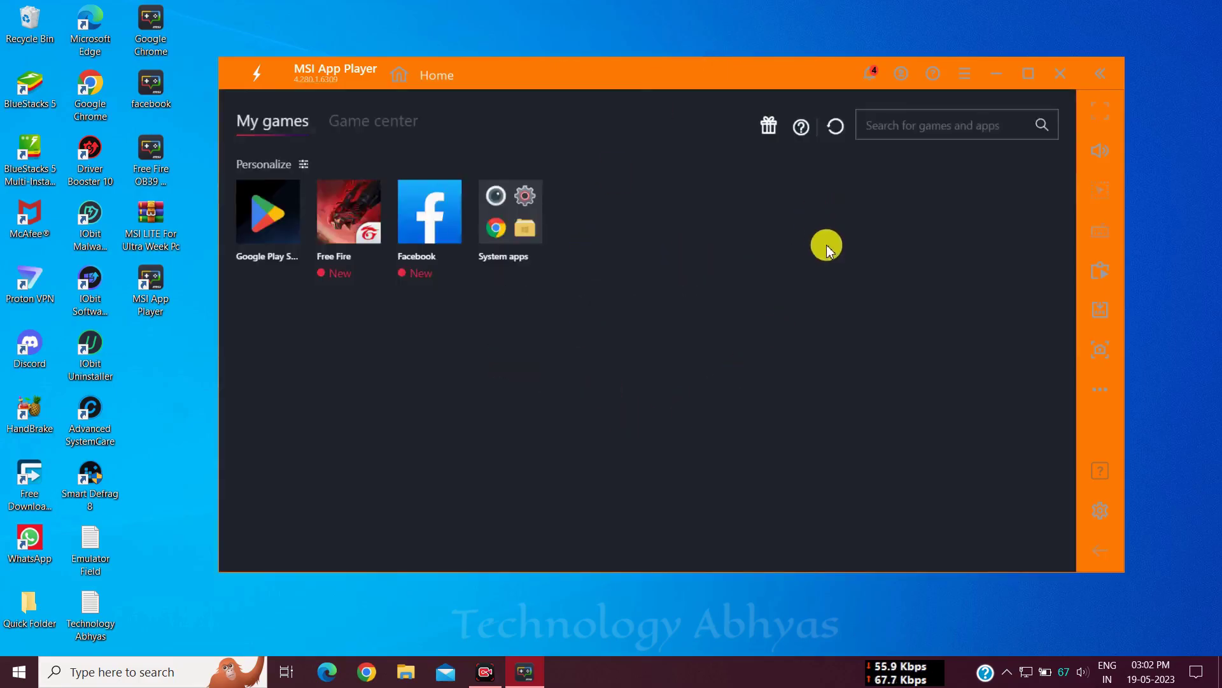
{"action": "left_click", "coordinate": [339, 223]}
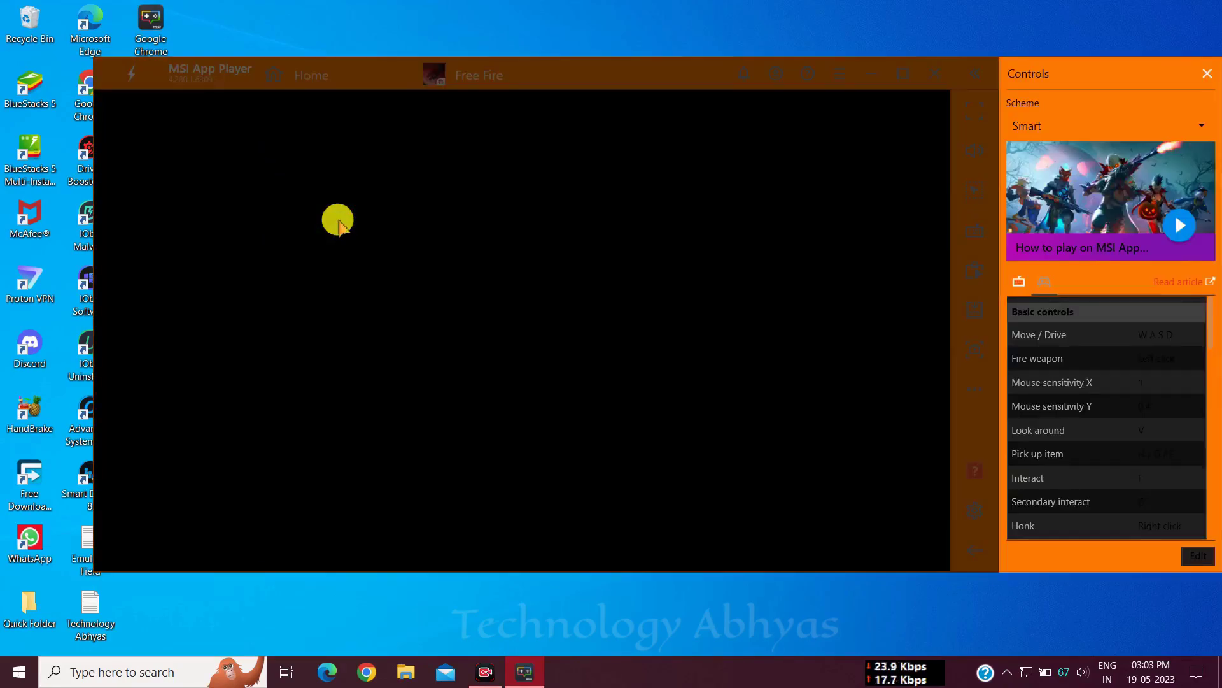
{"action": "left_click", "coordinate": [800, 222]}
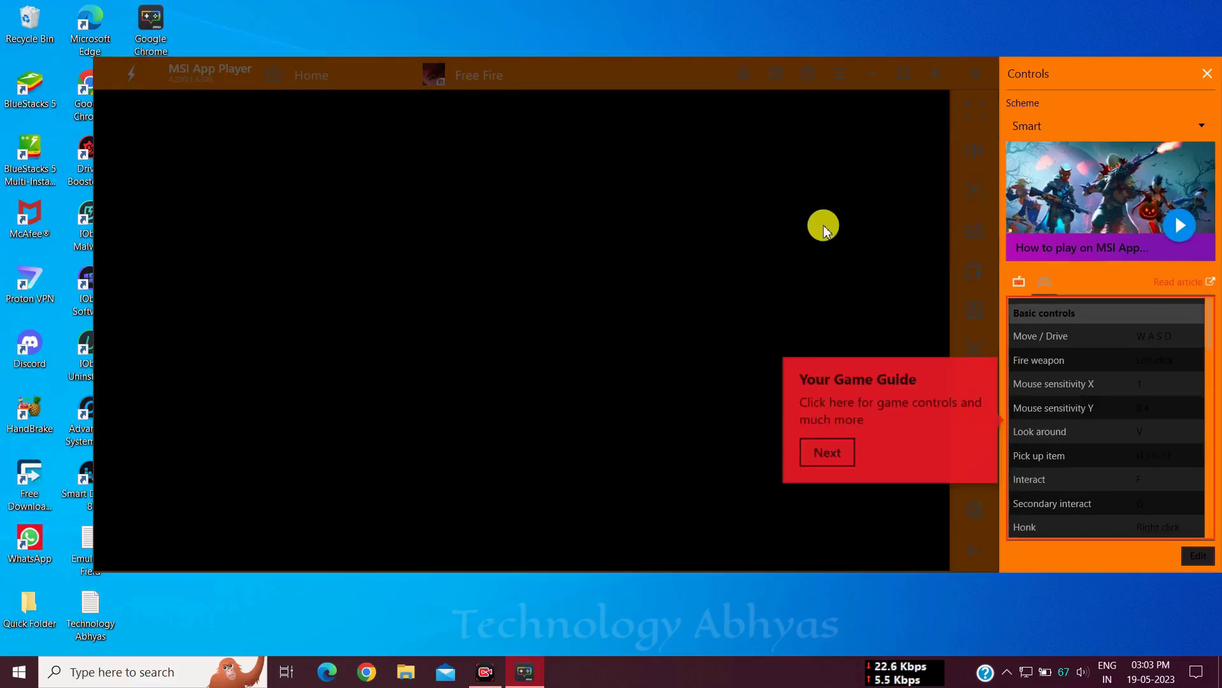
{"action": "left_click", "coordinate": [824, 437]}
{"action": "left_click", "coordinate": [797, 309]}
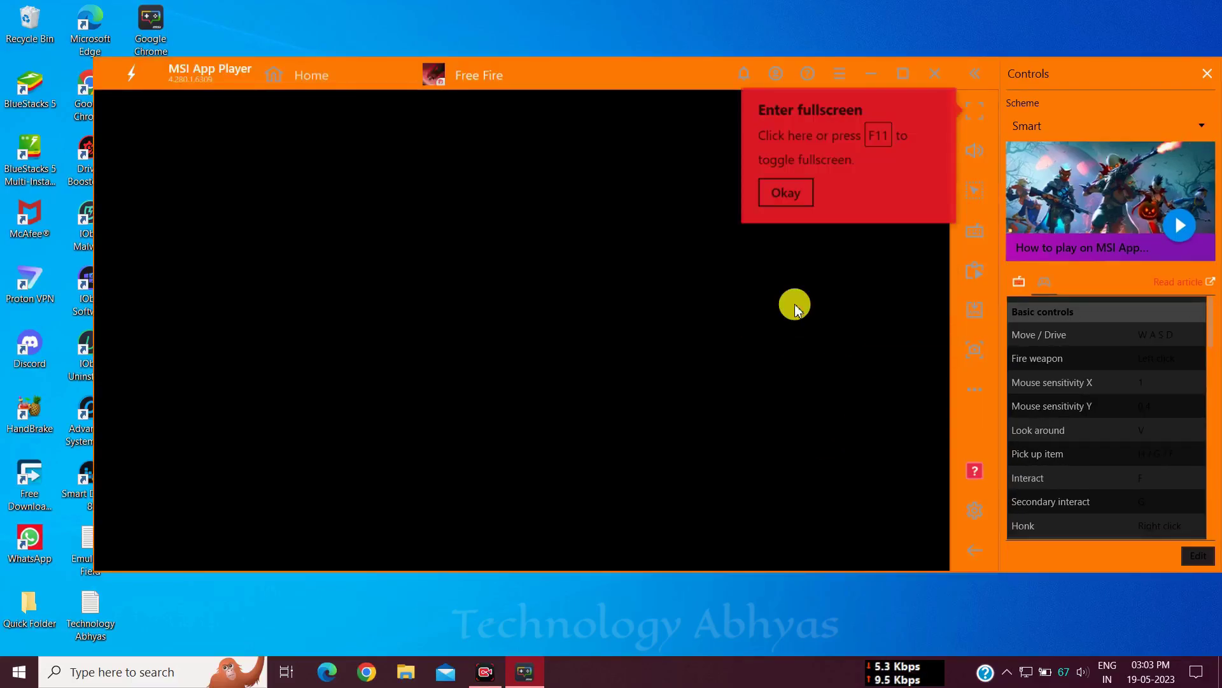
{"action": "left_click", "coordinate": [793, 195]}
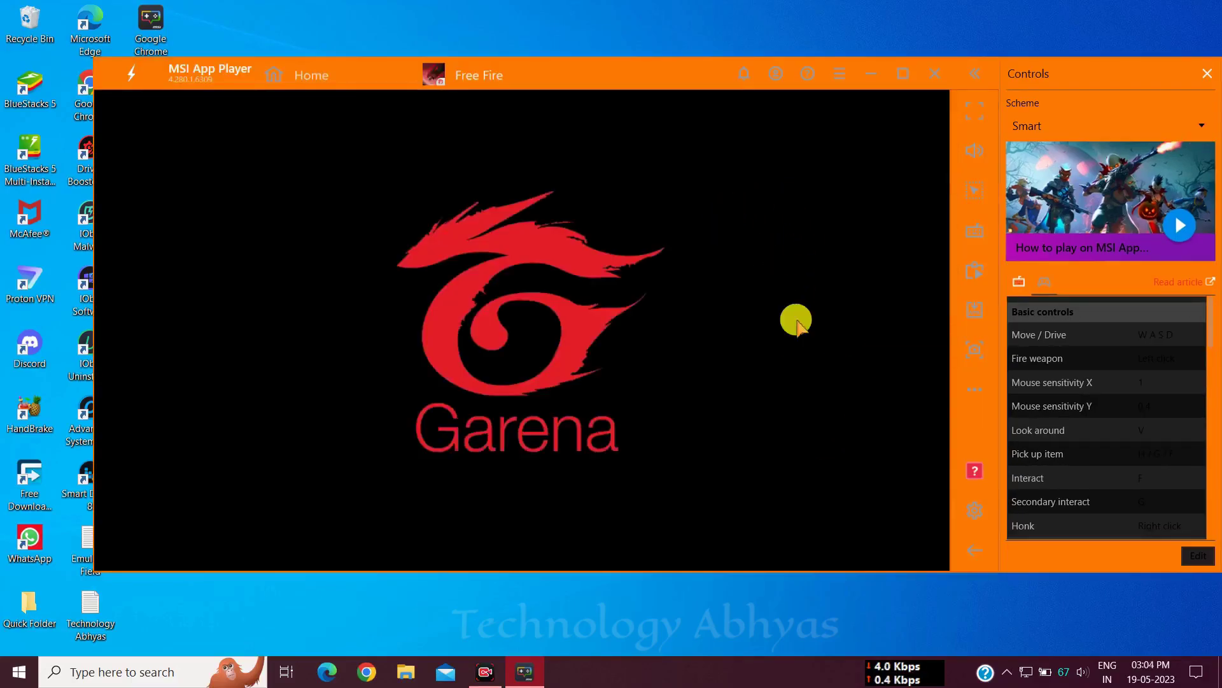
{"action": "left_click", "coordinate": [1211, 81]}
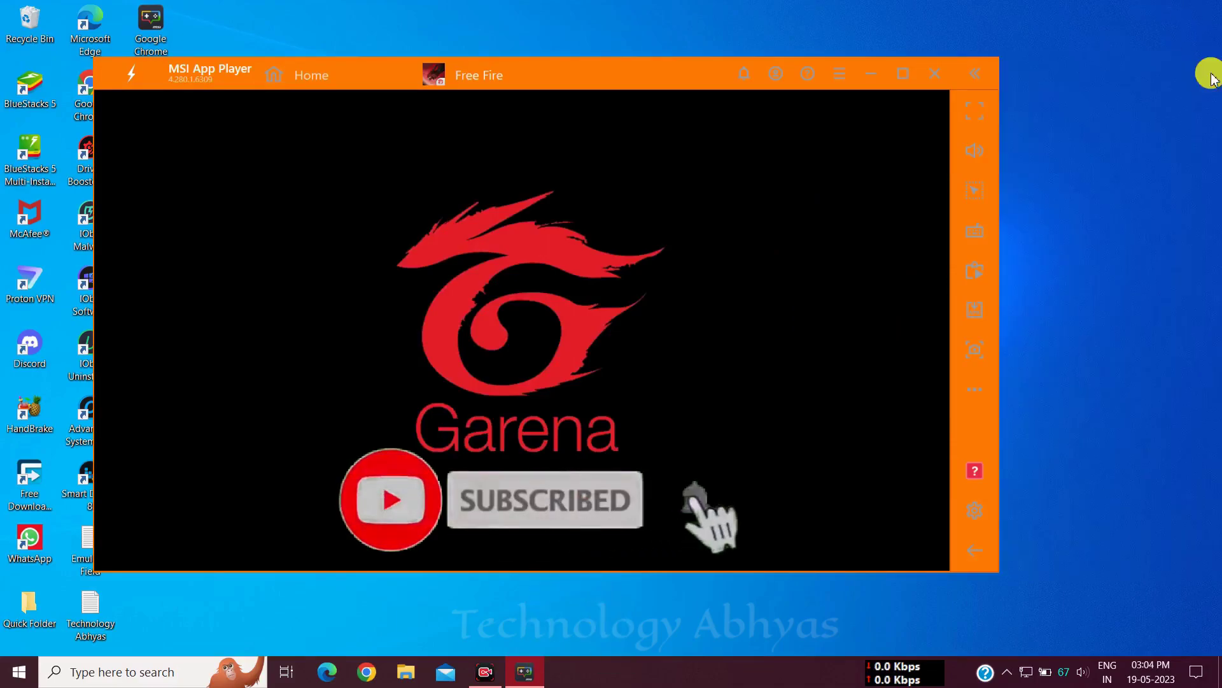
{"action": "left_click", "coordinate": [816, 502]}
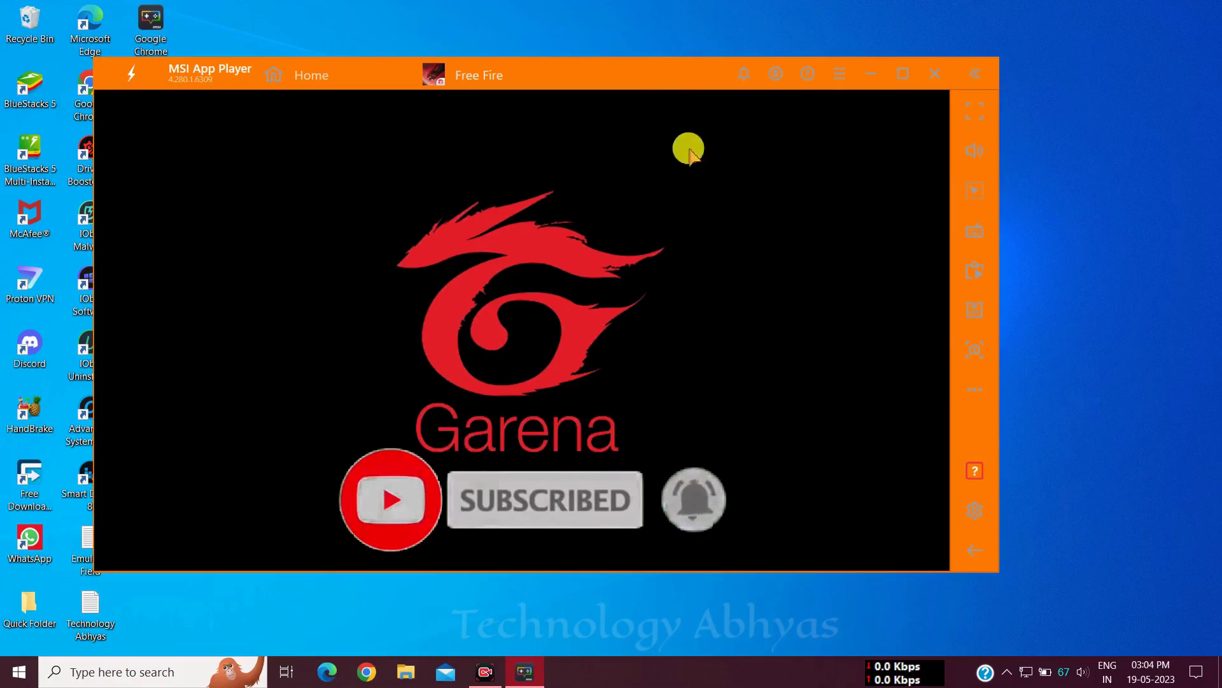
{"action": "left_click_drag", "start_coordinate": [649, 74], "coordinate": [757, 56]}
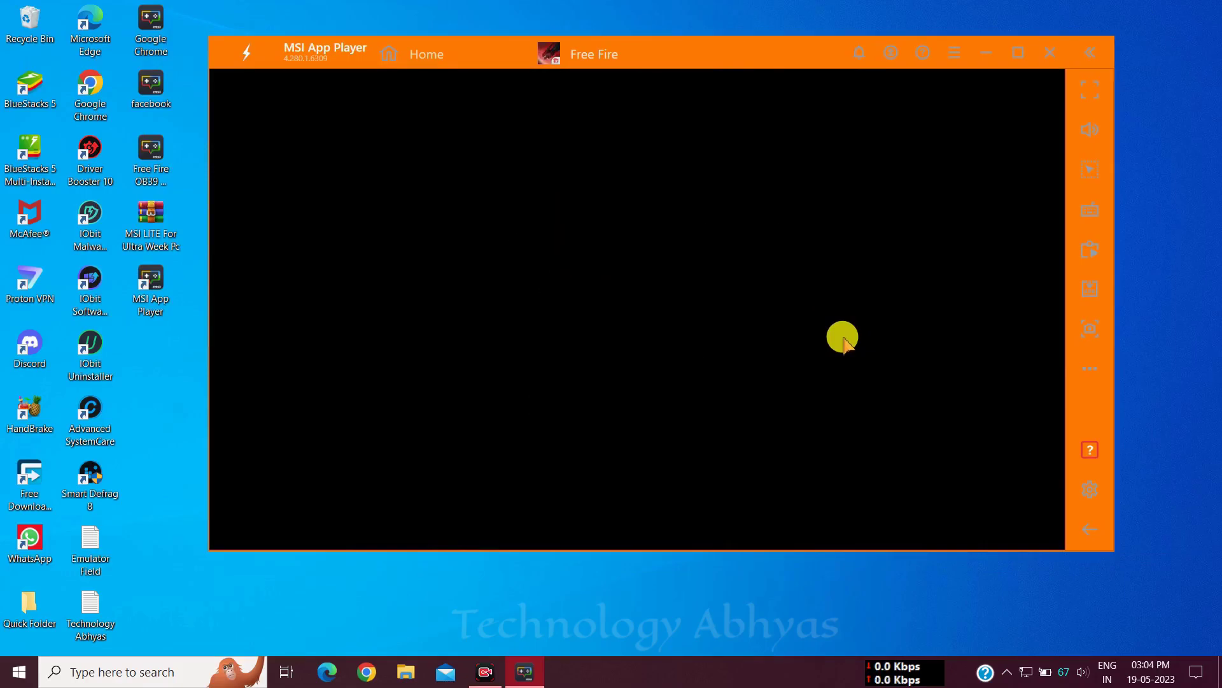
{"action": "left_click", "coordinate": [858, 352]}
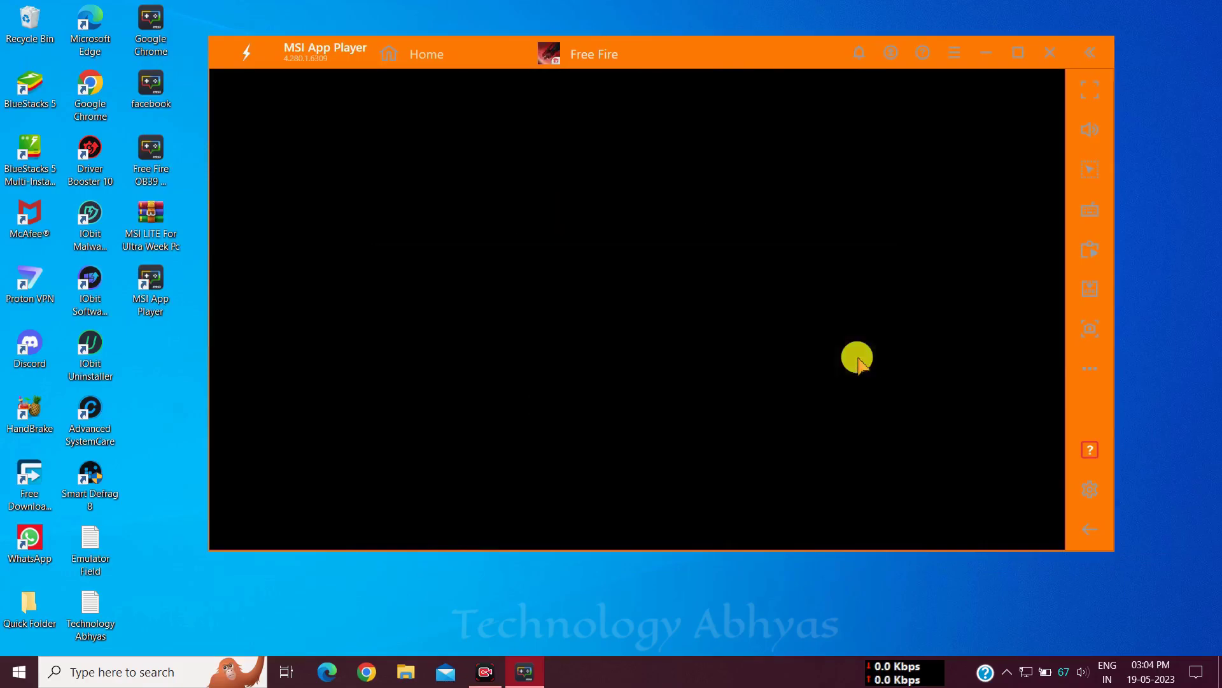
{"action": "left_click", "coordinate": [825, 345]}
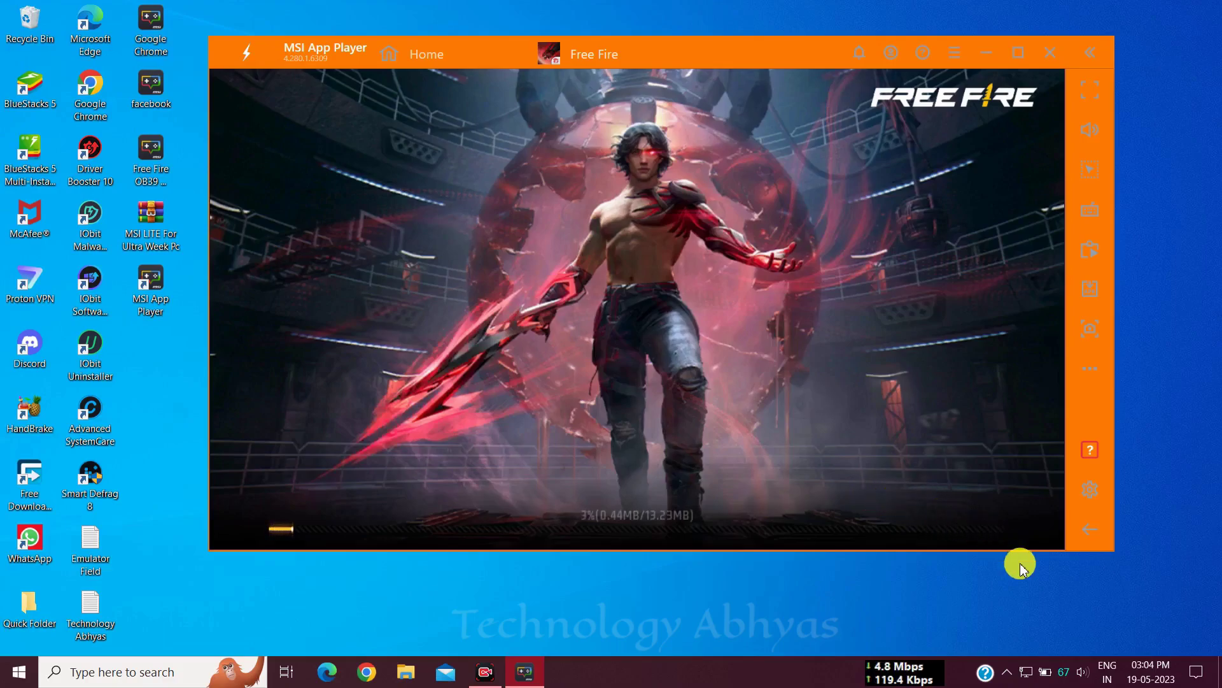
{"action": "left_click", "coordinate": [912, 486]}
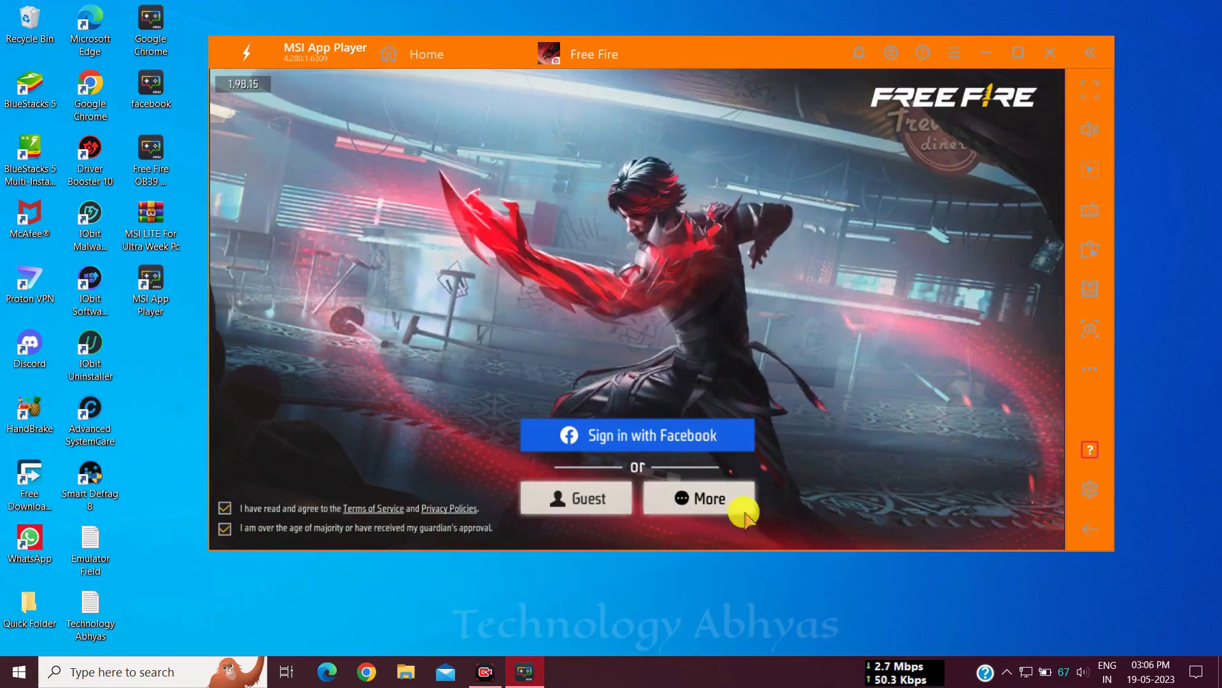
Step: Sign in to Free Fire with the Google account and dismiss the promotional pop-ups in the lobby
{"action": "left_click", "coordinate": [701, 503]}
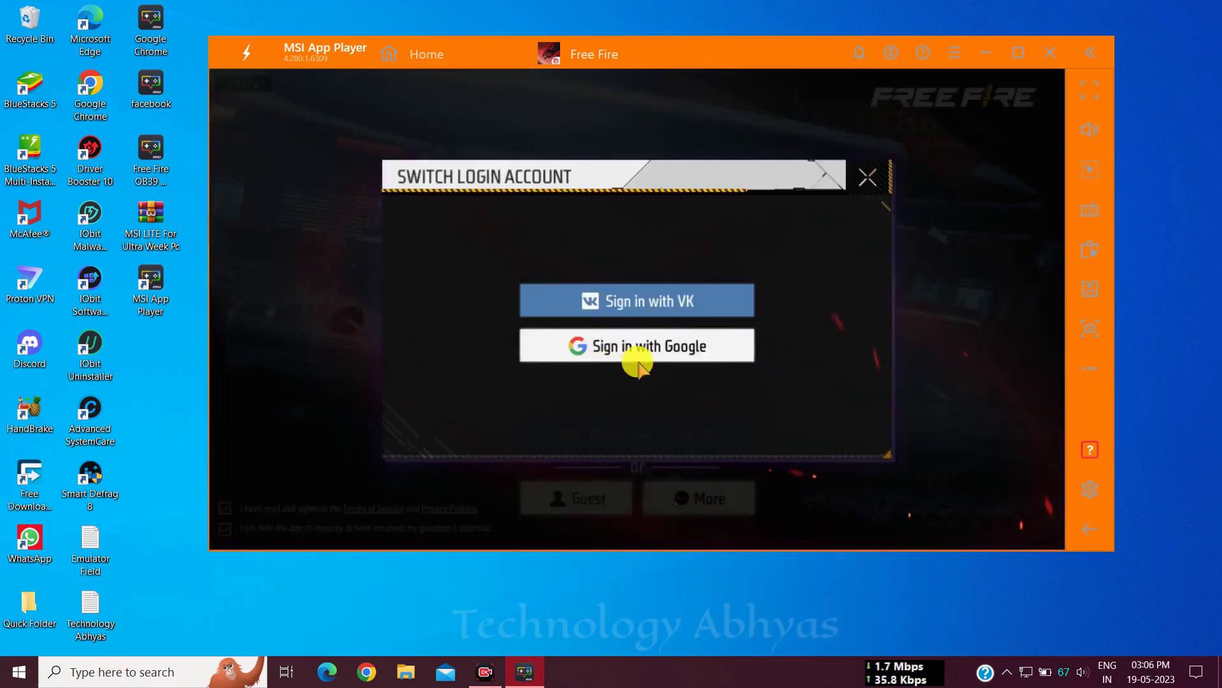
{"action": "left_click", "coordinate": [638, 359]}
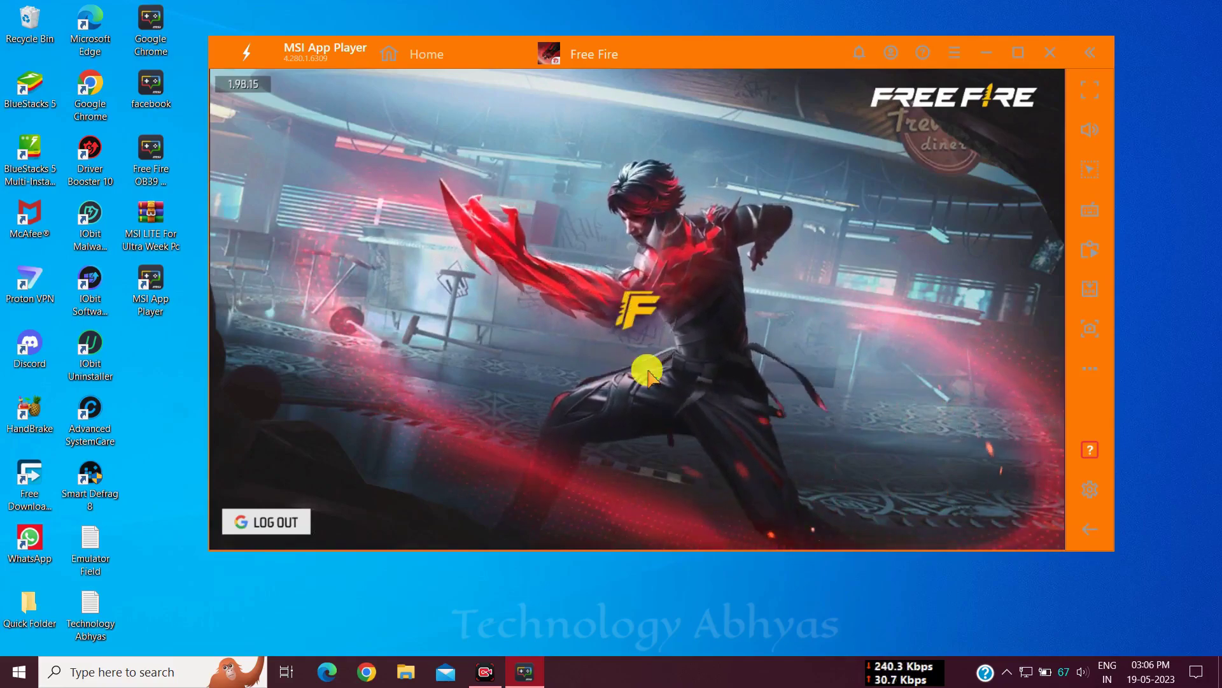
{"action": "left_click", "coordinate": [1090, 368]}
{"action": "left_click", "coordinate": [1011, 374]}
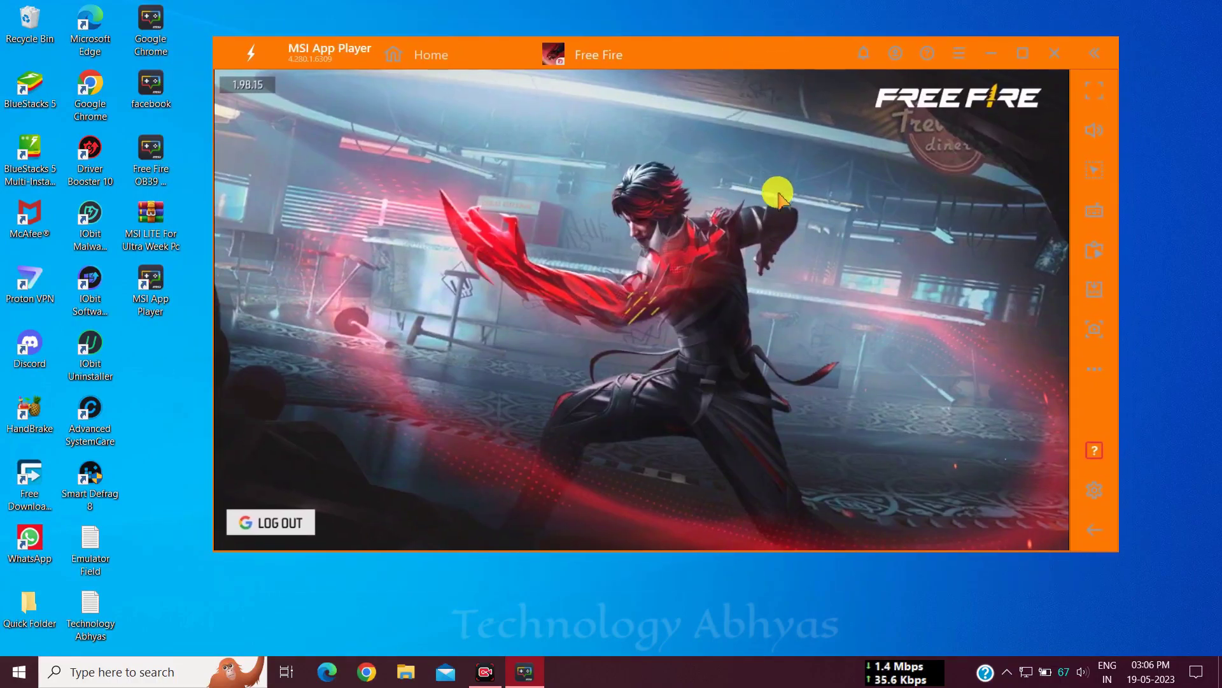
{"action": "left_click", "coordinate": [841, 313]}
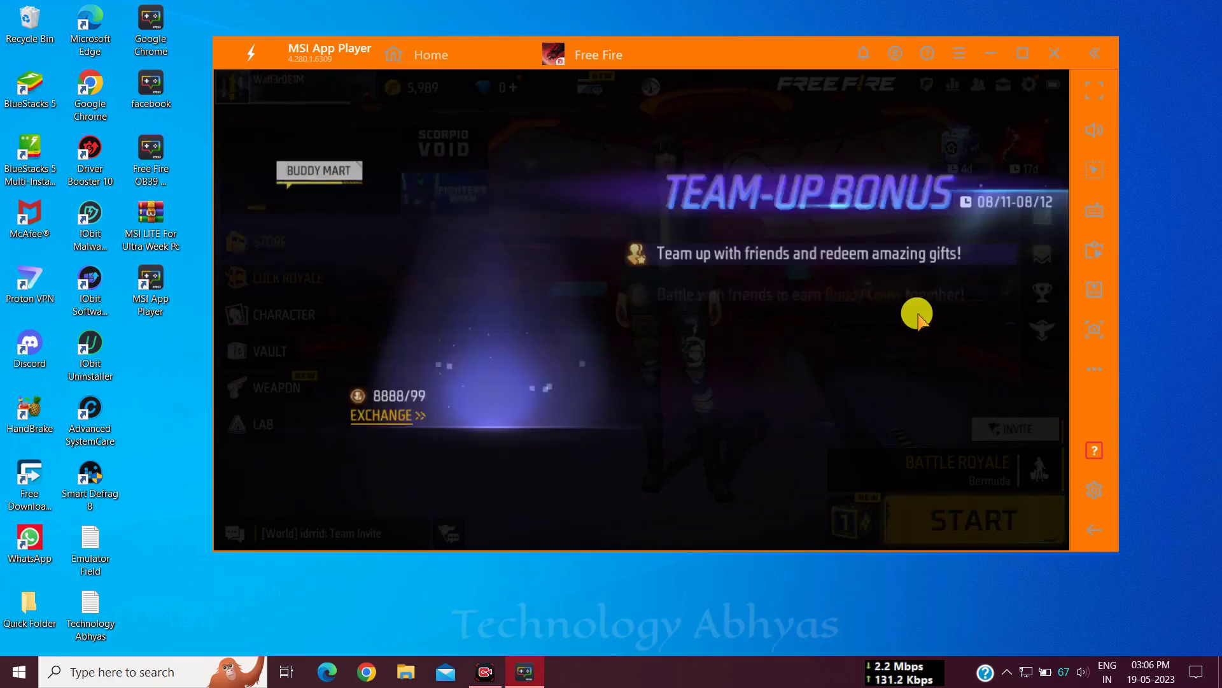
{"action": "left_click", "coordinate": [1036, 153]}
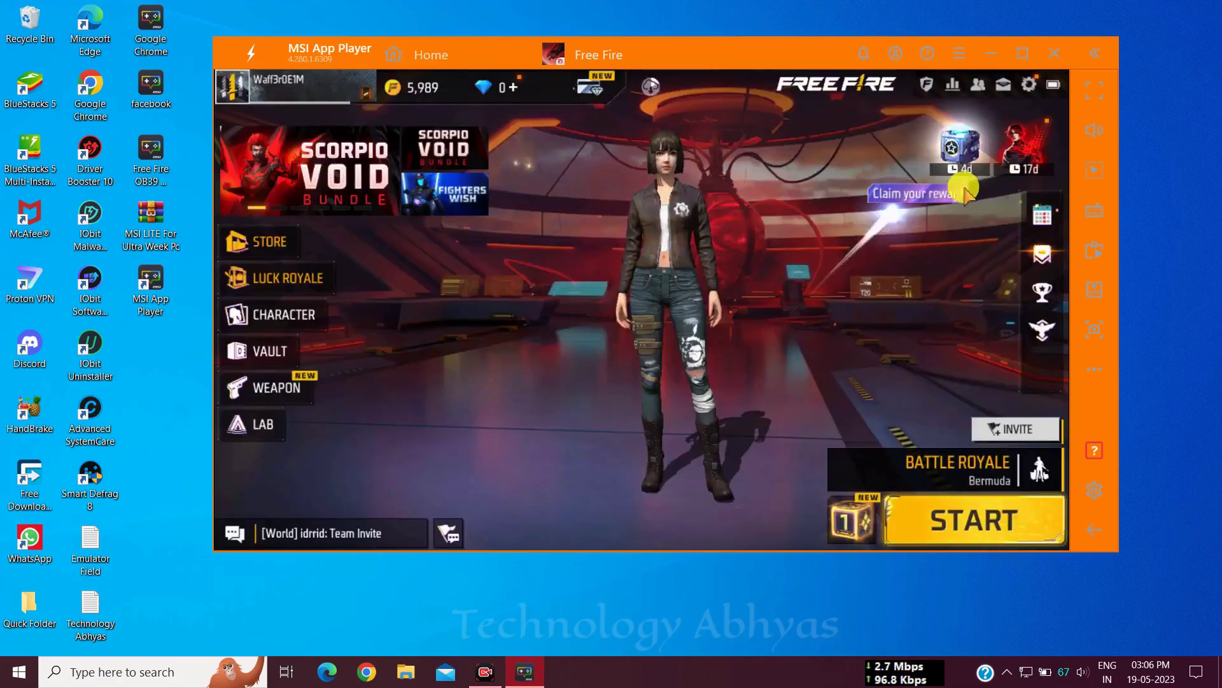
{"action": "left_click_drag", "start_coordinate": [689, 267], "coordinate": [868, 344]}
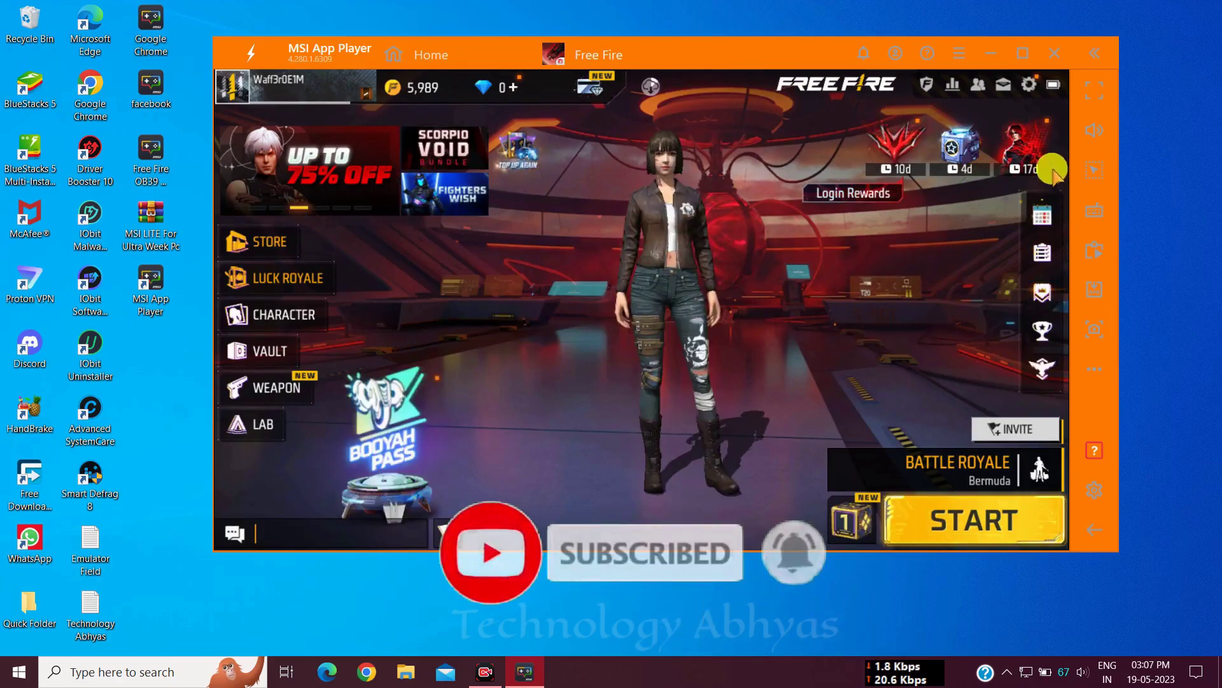
Step: Turn off Auto-download Recommended Resources in the game's Basic settings and view the Sensitivity settings
{"action": "left_click", "coordinate": [1019, 84]}
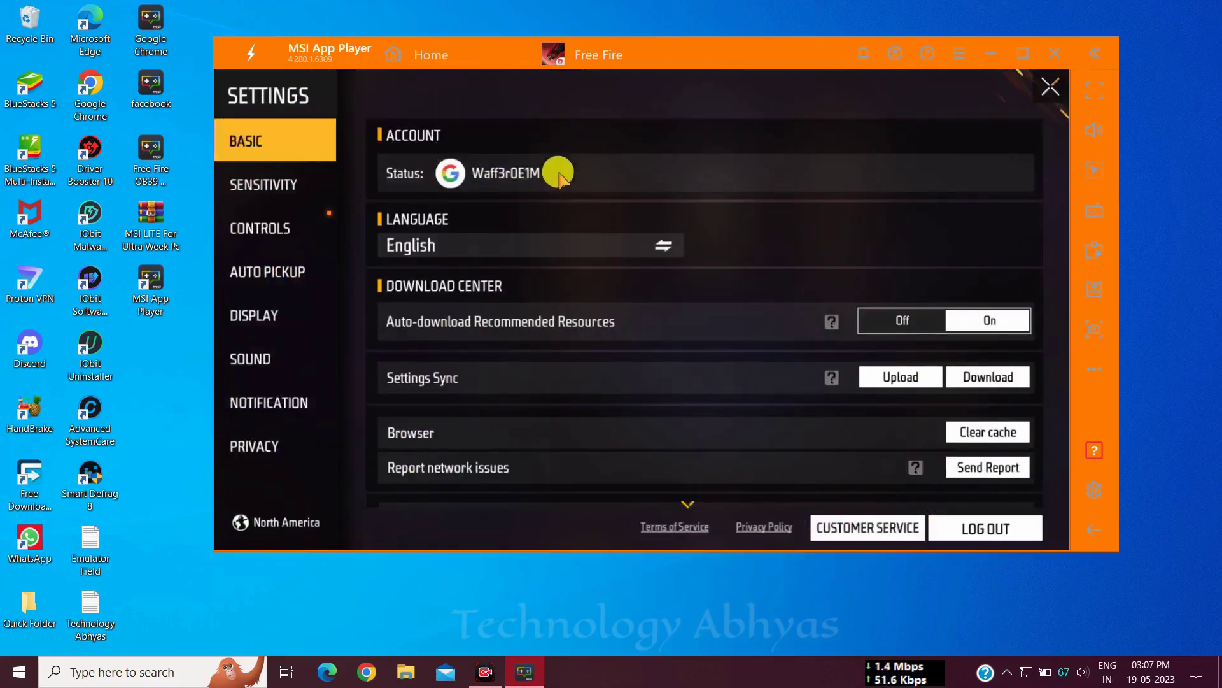
{"action": "left_click", "coordinate": [920, 321]}
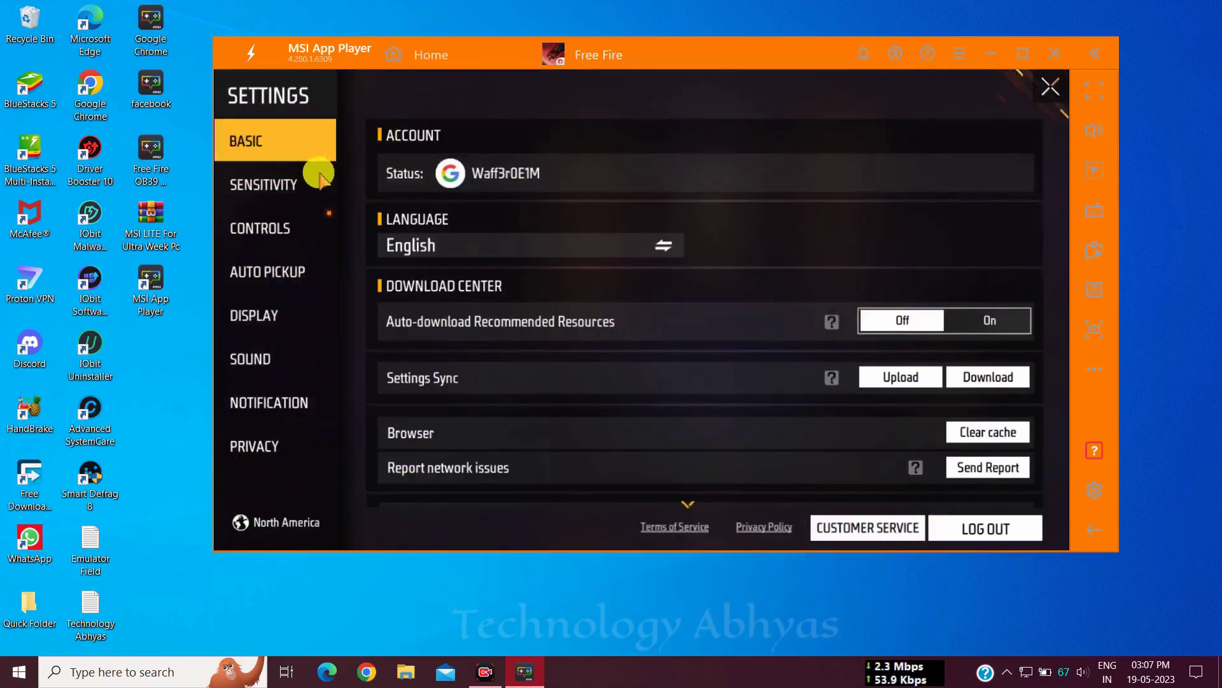
{"action": "left_click", "coordinate": [316, 195]}
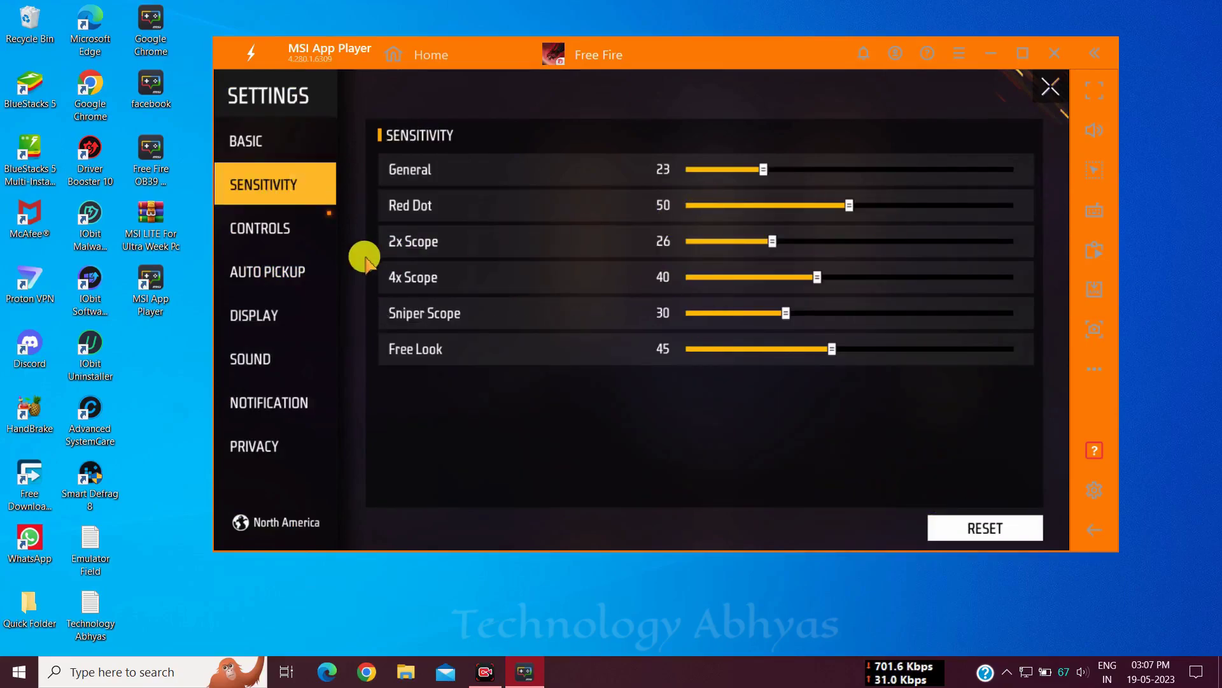
Step: In the game's Controls settings, set Left Fire Button to Always and turn on Quick Weapon Switch, Quick Reload and Reload Progress on Crosshair
{"action": "left_click", "coordinate": [278, 230]}
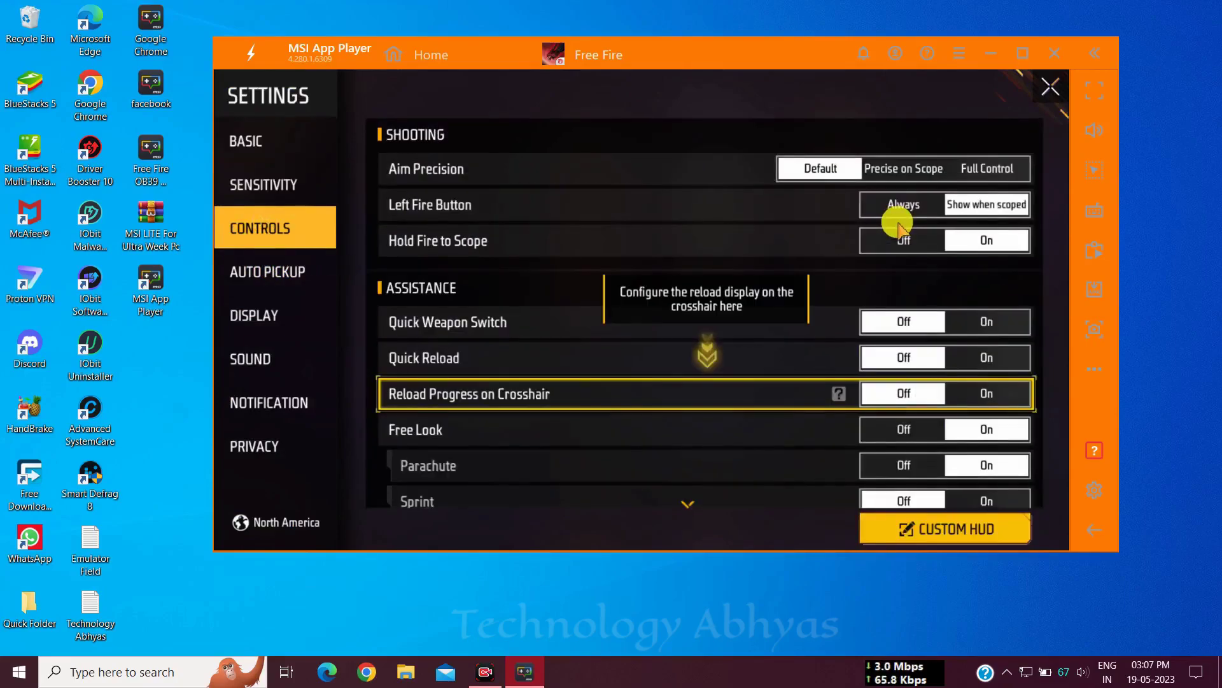
{"action": "left_click", "coordinate": [904, 204]}
{"action": "left_click", "coordinate": [980, 318]}
{"action": "left_click", "coordinate": [988, 352]}
{"action": "left_click", "coordinate": [988, 398]}
Step: Turn on Free Look for Sprint and Drive, and enable Auto Switch Gun and BR Scoreboard
{"action": "scroll", "coordinate": [945, 170], "scroll_direction": "down", "scroll_amount": 4}
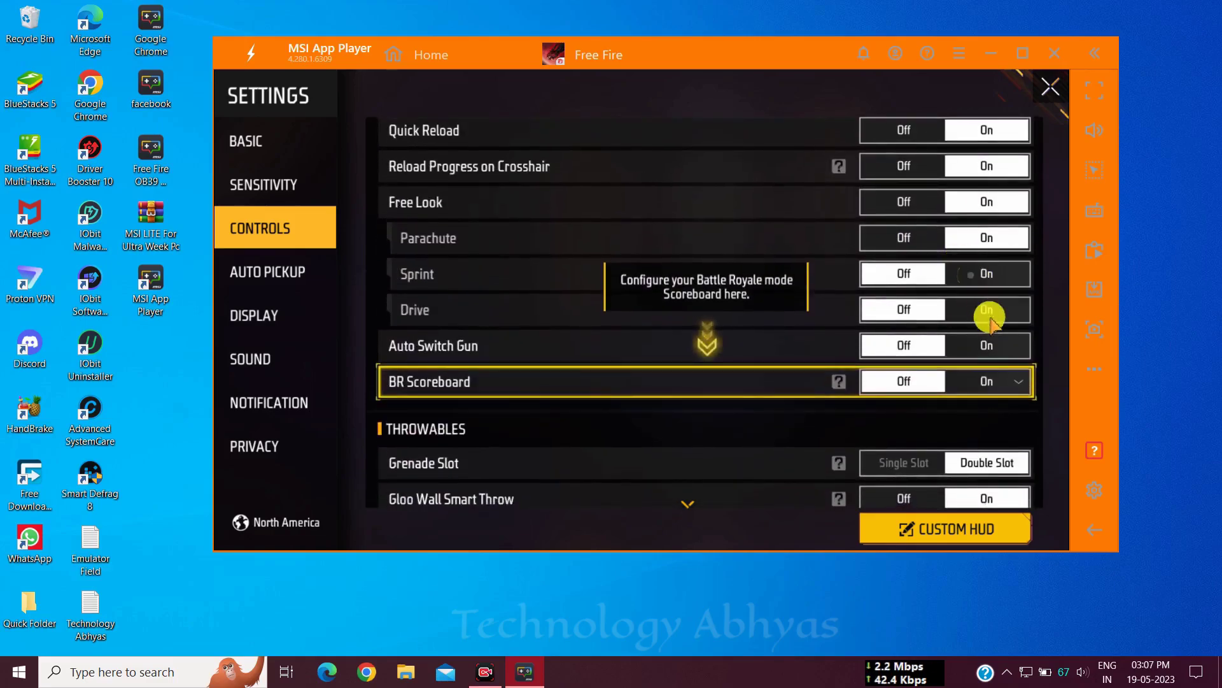
{"action": "left_click", "coordinate": [987, 312]}
{"action": "left_click", "coordinate": [989, 281]}
{"action": "left_click", "coordinate": [989, 345]}
{"action": "left_click", "coordinate": [996, 382]}
Step: Turn off Gloo Wall Smart Throw and set Run Mode to Classic
{"action": "scroll", "coordinate": [887, 300], "scroll_direction": "down", "scroll_amount": 3}
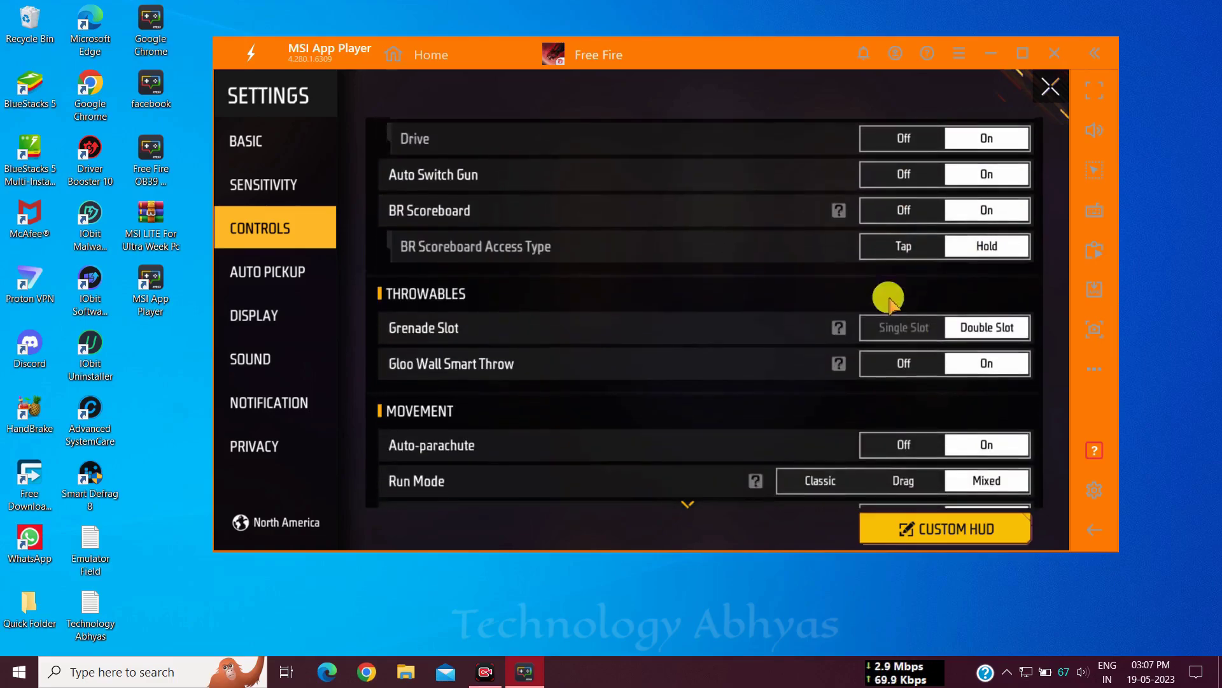
{"action": "left_click", "coordinate": [904, 359]}
{"action": "scroll", "coordinate": [828, 331], "scroll_direction": "down", "scroll_amount": 3}
{"action": "left_click", "coordinate": [817, 285]}
Step: Set In-game Tips to Simplified, Elimination Notifications to Classic and Damage Indicator to New
{"action": "left_click", "coordinate": [986, 403]}
{"action": "scroll", "coordinate": [891, 382], "scroll_direction": "down", "scroll_amount": 3}
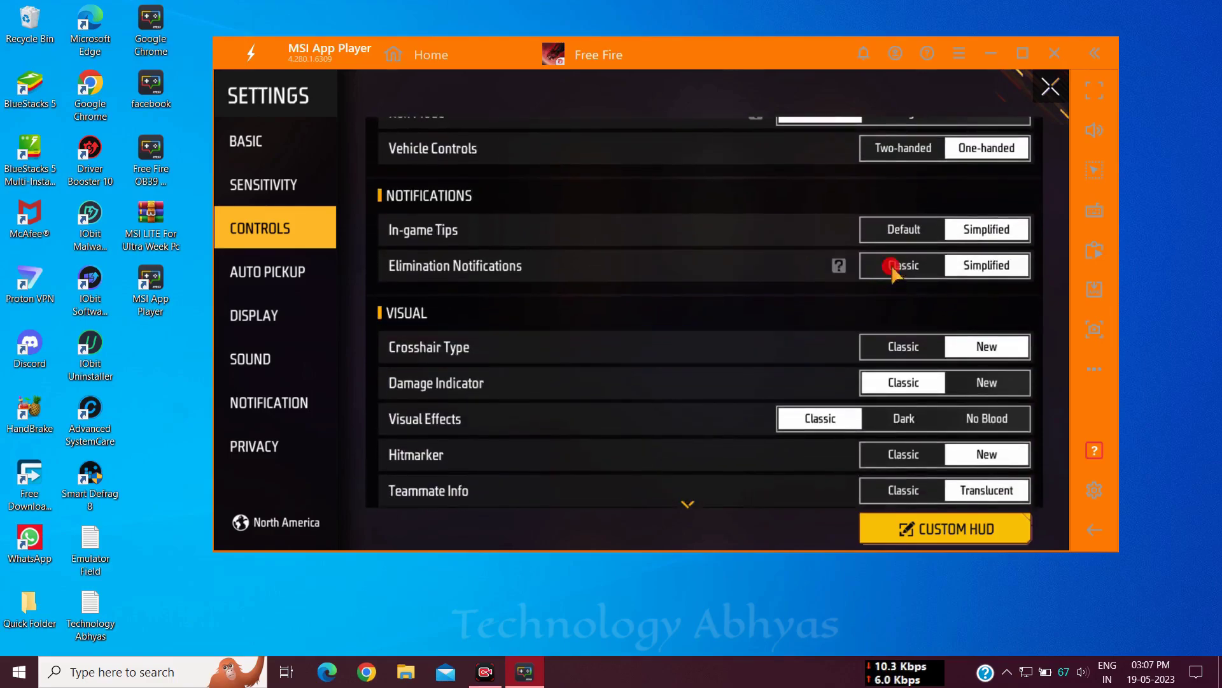
{"action": "left_click", "coordinate": [895, 265]}
{"action": "left_click", "coordinate": [988, 386]}
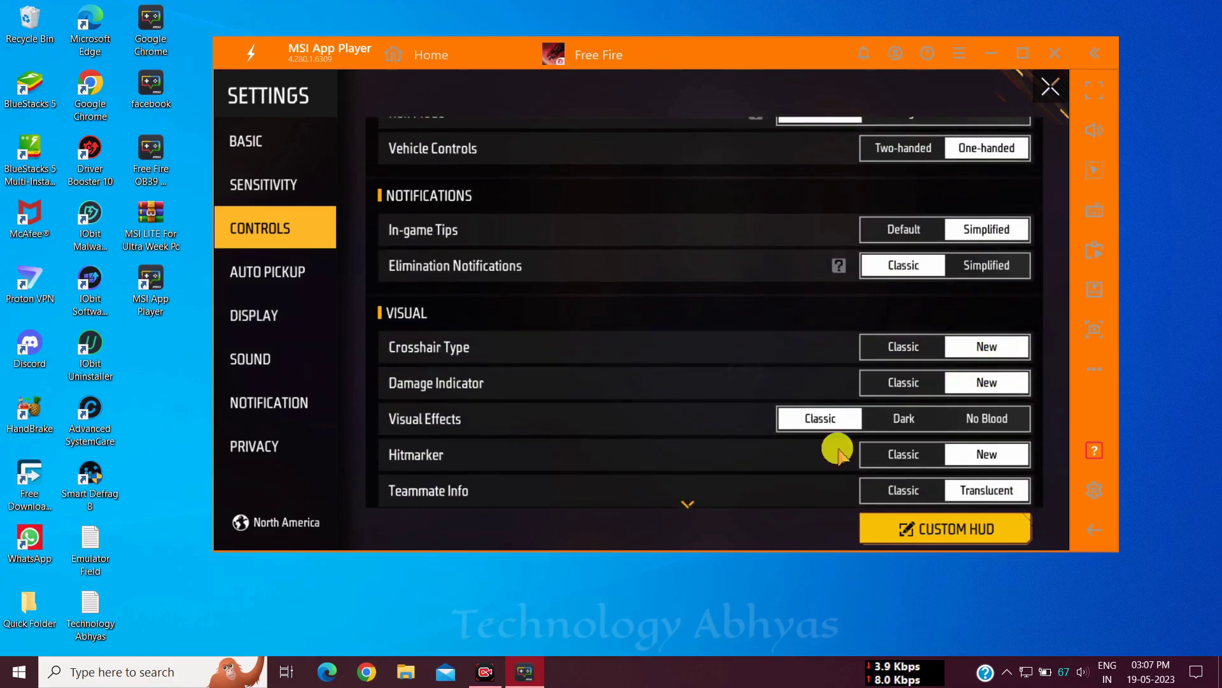
Step: Review the Auto Pickup options for Team Clash Modes and the Display, Sound, Notification and Privacy settings
{"action": "left_click", "coordinate": [304, 272]}
{"action": "left_click", "coordinate": [1016, 144]}
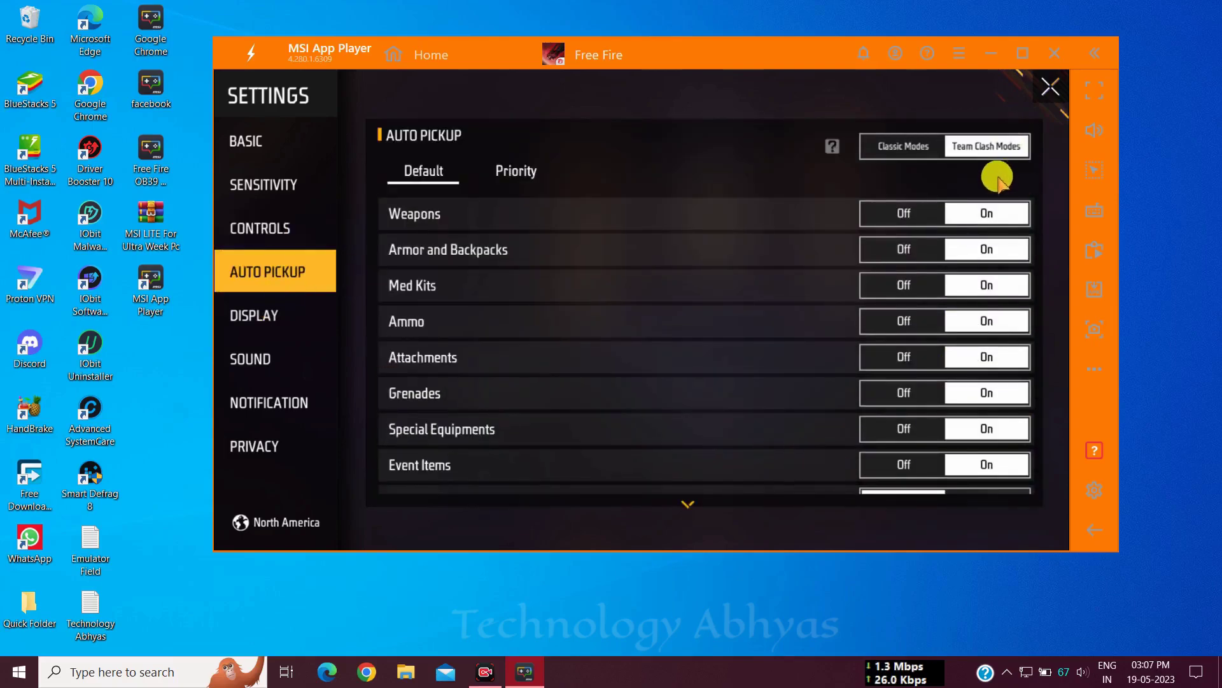
{"action": "left_click", "coordinate": [263, 316]}
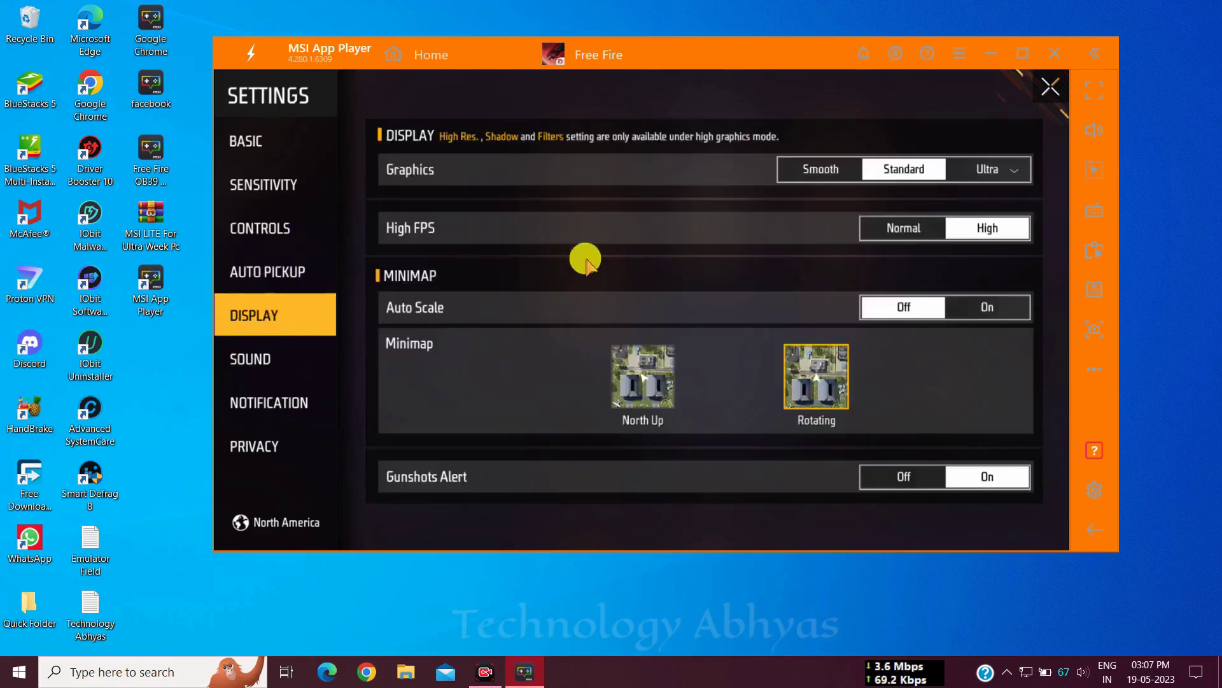
{"action": "left_click", "coordinate": [276, 360]}
{"action": "left_click", "coordinate": [284, 402]}
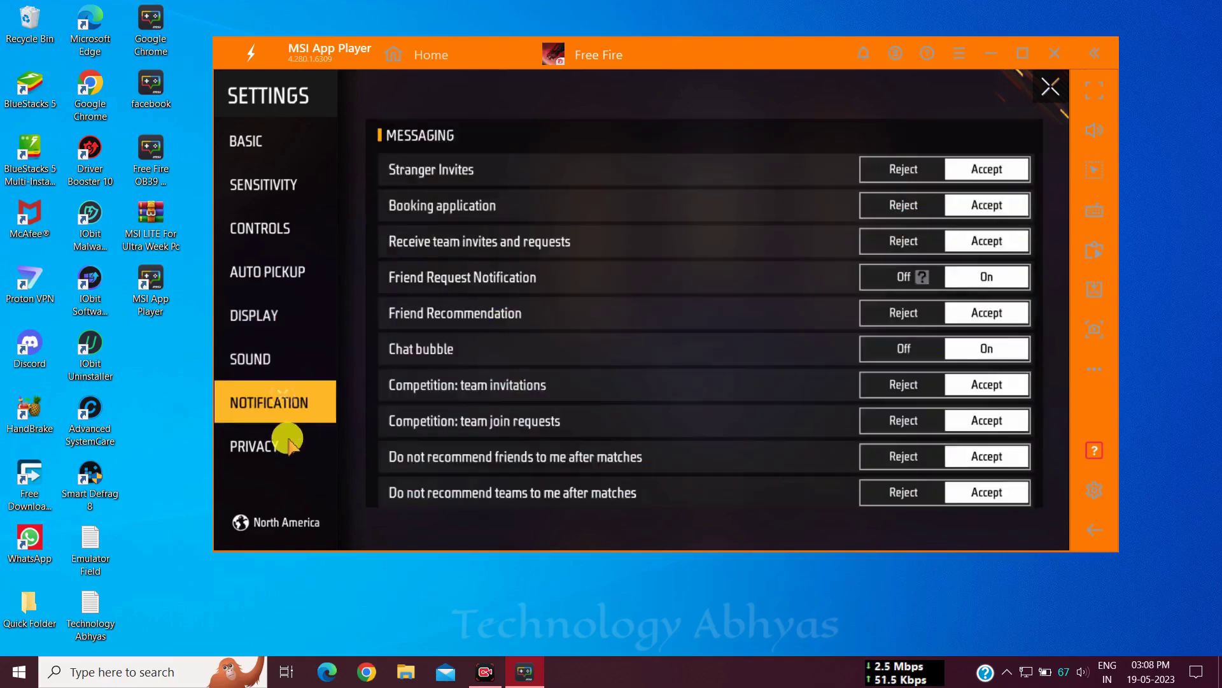
{"action": "left_click", "coordinate": [284, 443]}
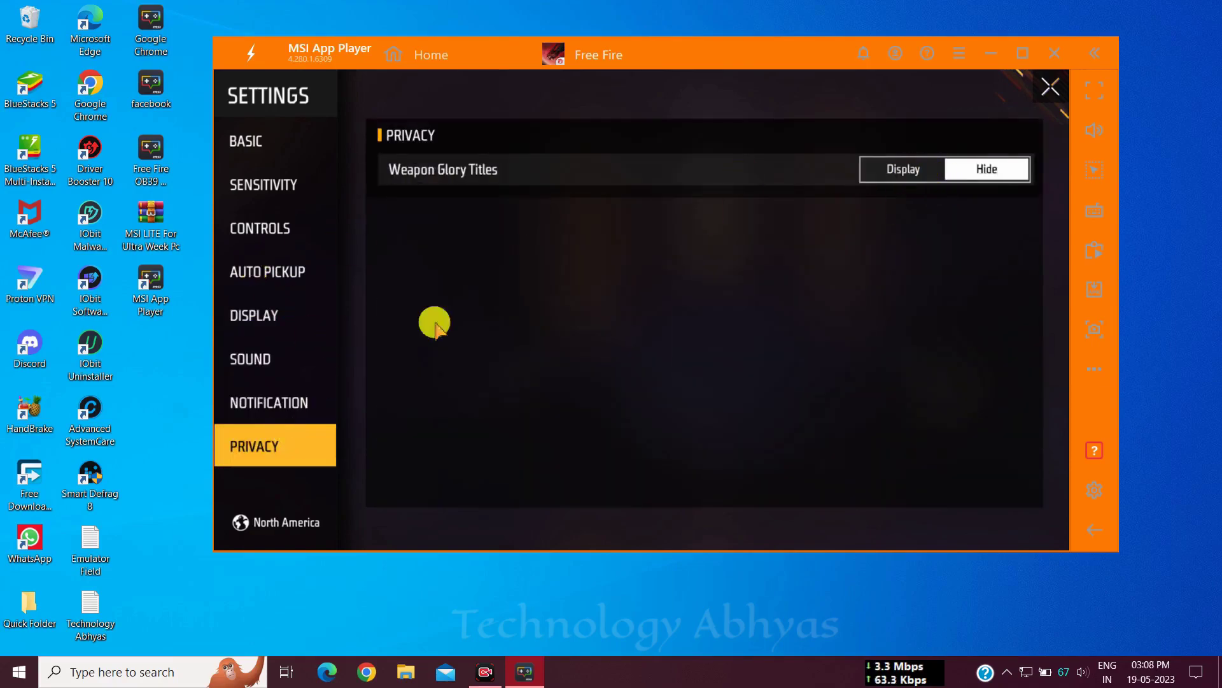
Step: Open the Custom HUD from the Controls settings, check the on-screen button layout and save it as Preset 1
{"action": "left_click", "coordinate": [280, 228]}
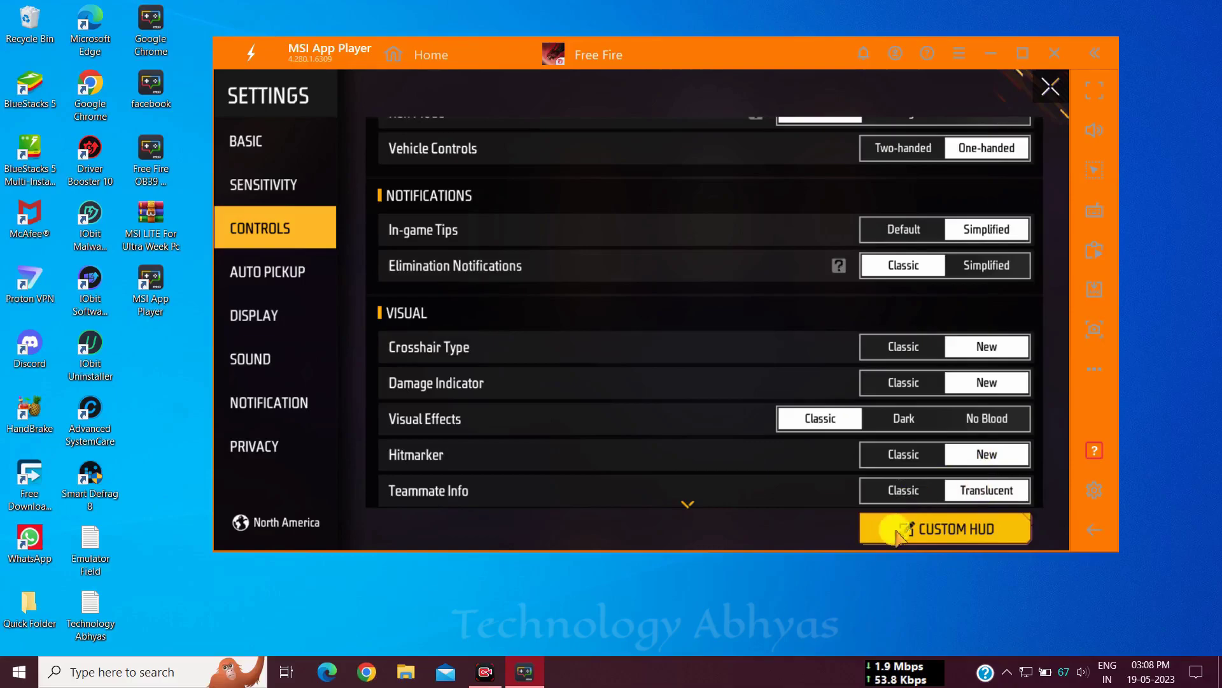
{"action": "left_click", "coordinate": [936, 534]}
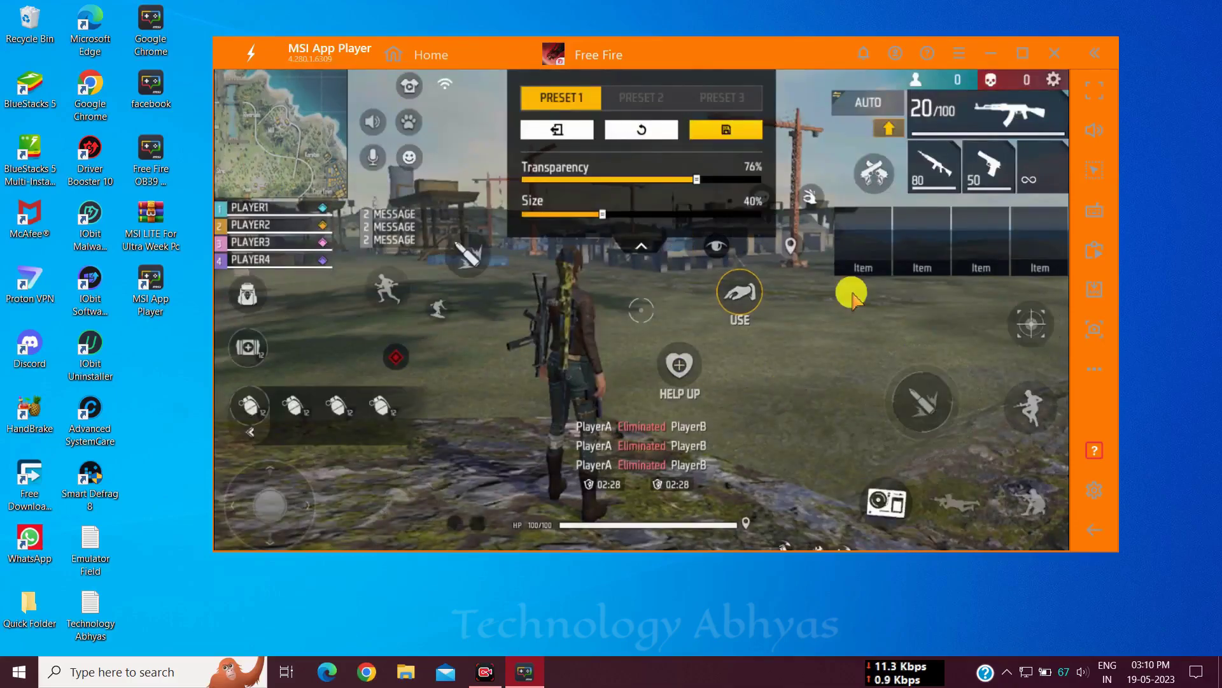
{"action": "left_click", "coordinate": [254, 295]}
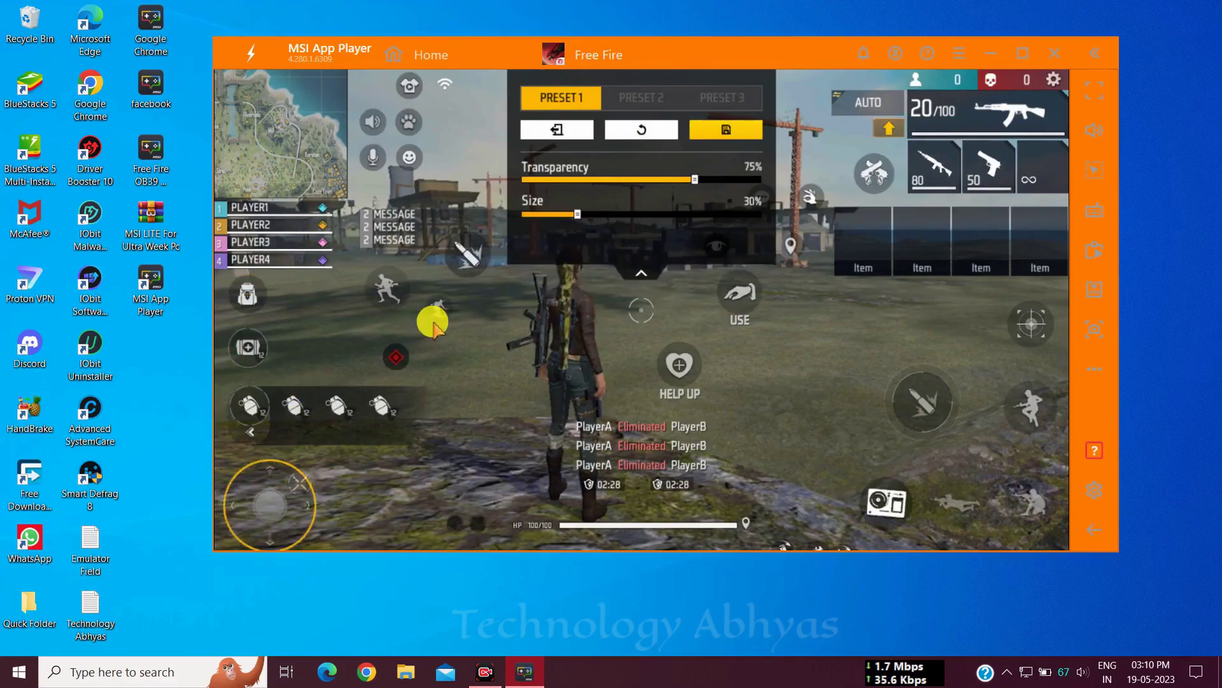
{"action": "left_click", "coordinate": [680, 364]}
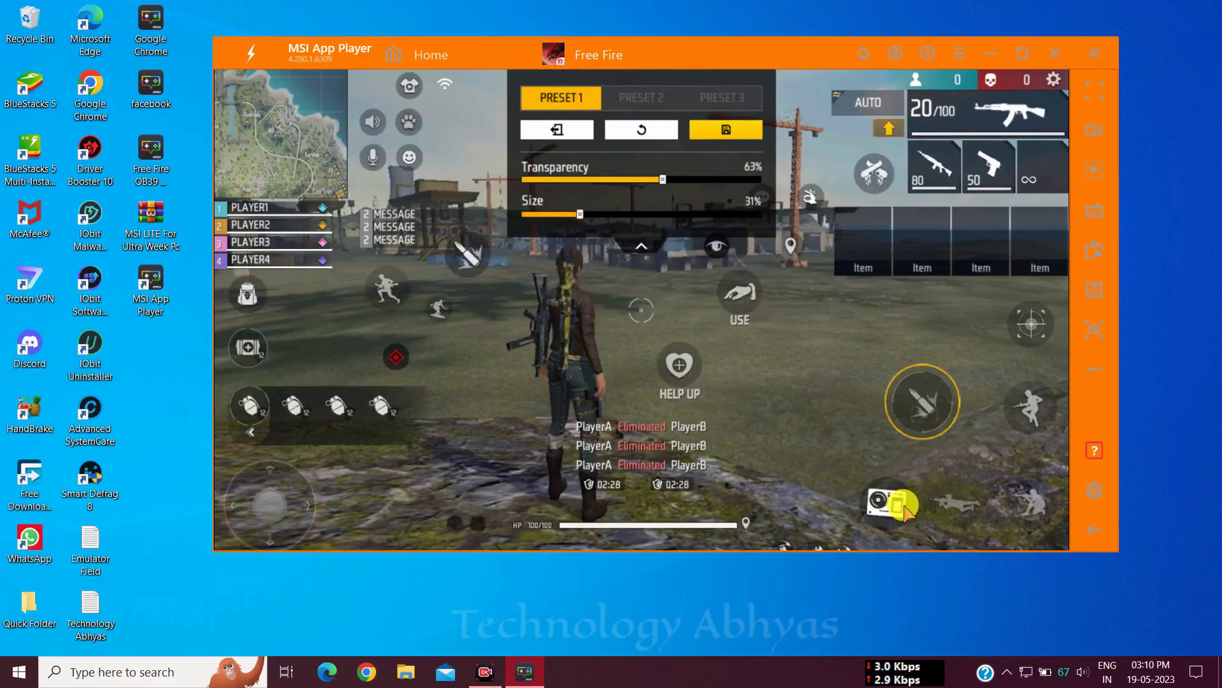
{"action": "left_click", "coordinate": [962, 503]}
{"action": "left_click", "coordinate": [724, 131]}
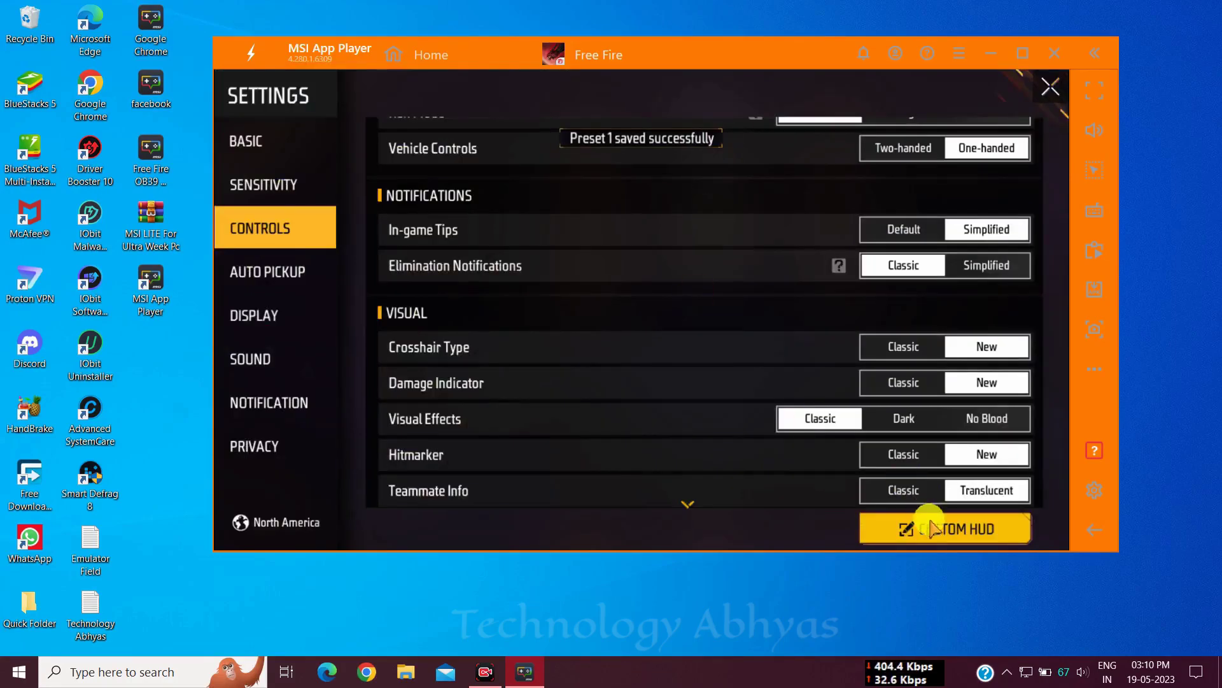
Step: Reopen the Custom HUD layout and open the emulator's advanced game controls editor over it
{"action": "left_click", "coordinate": [930, 528]}
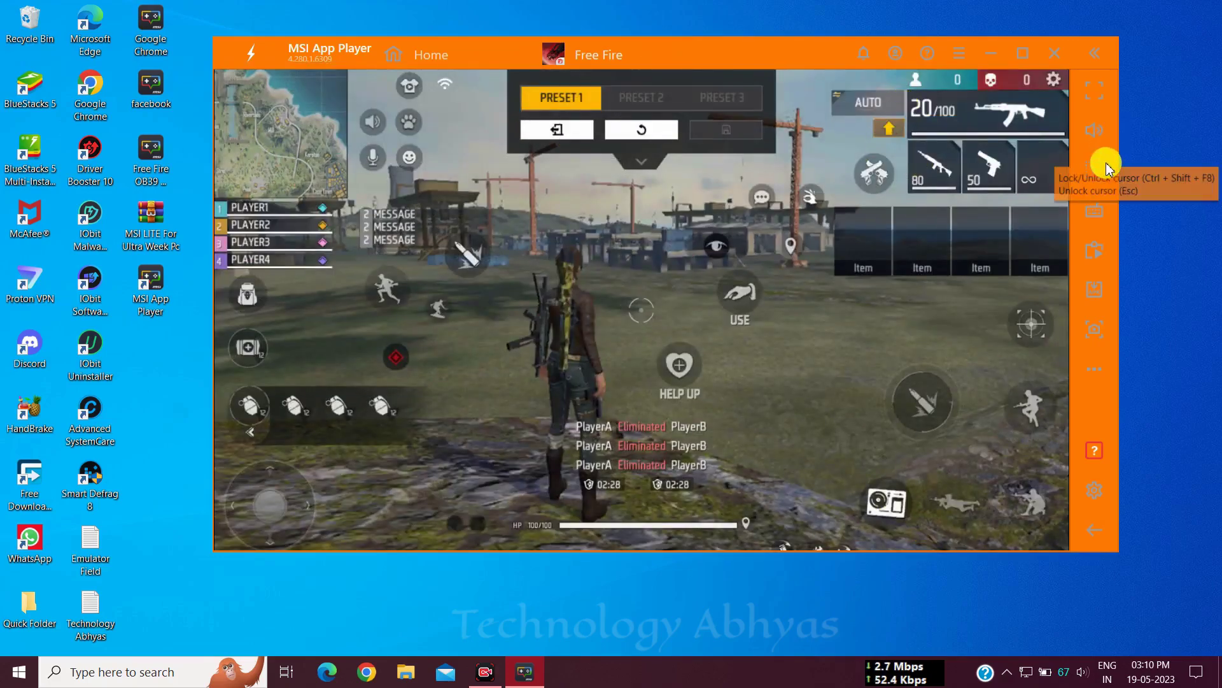
{"action": "left_click", "coordinate": [1097, 220]}
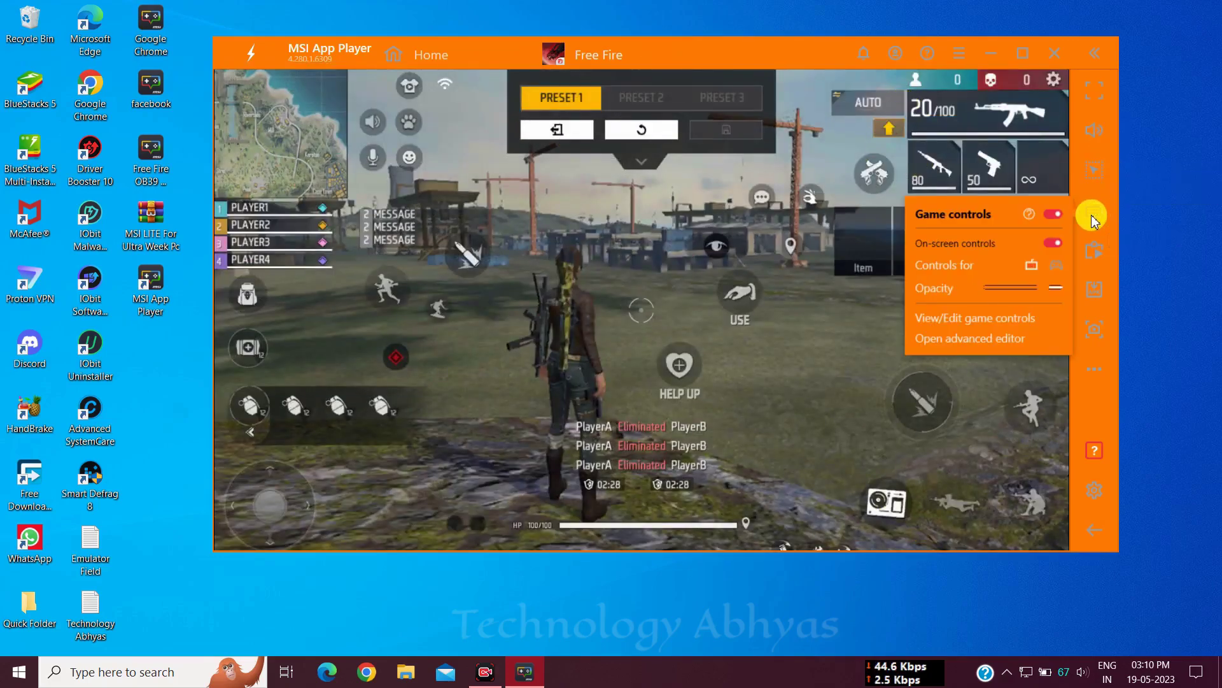
{"action": "left_click", "coordinate": [941, 335]}
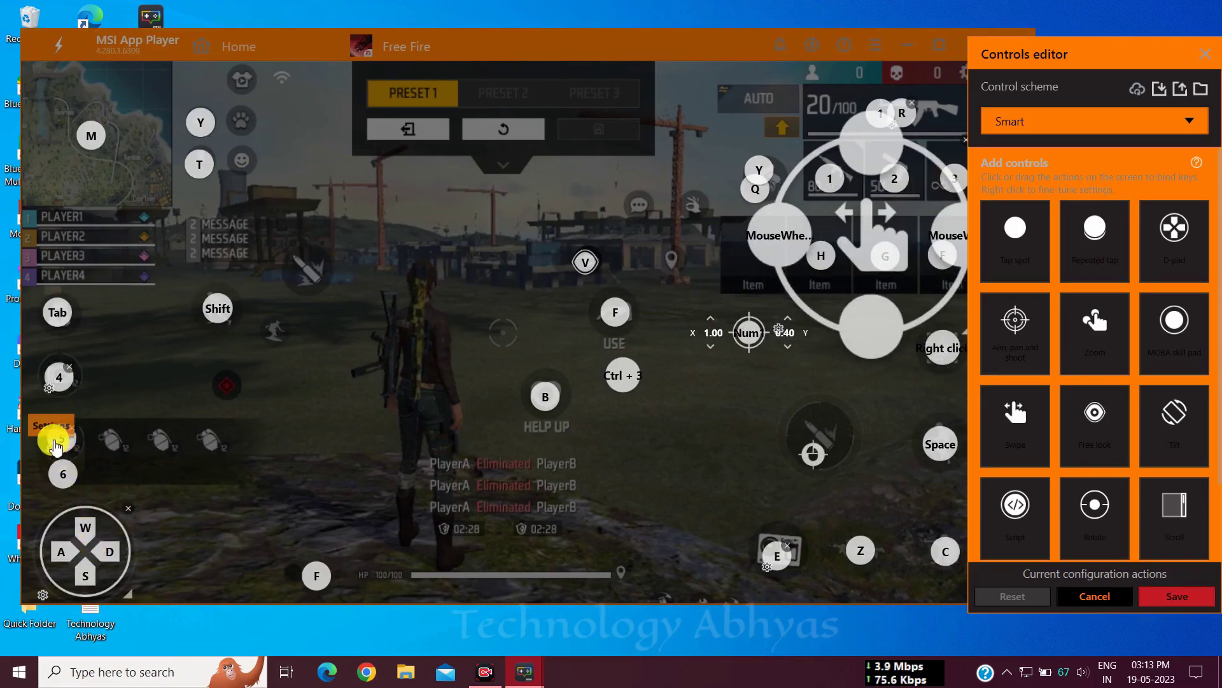
Step: Remove the Ctrl + 3 key control, bind the aim, pan and shoot control to Ctrl, and save the Smart scheme
{"action": "left_click", "coordinate": [56, 376]}
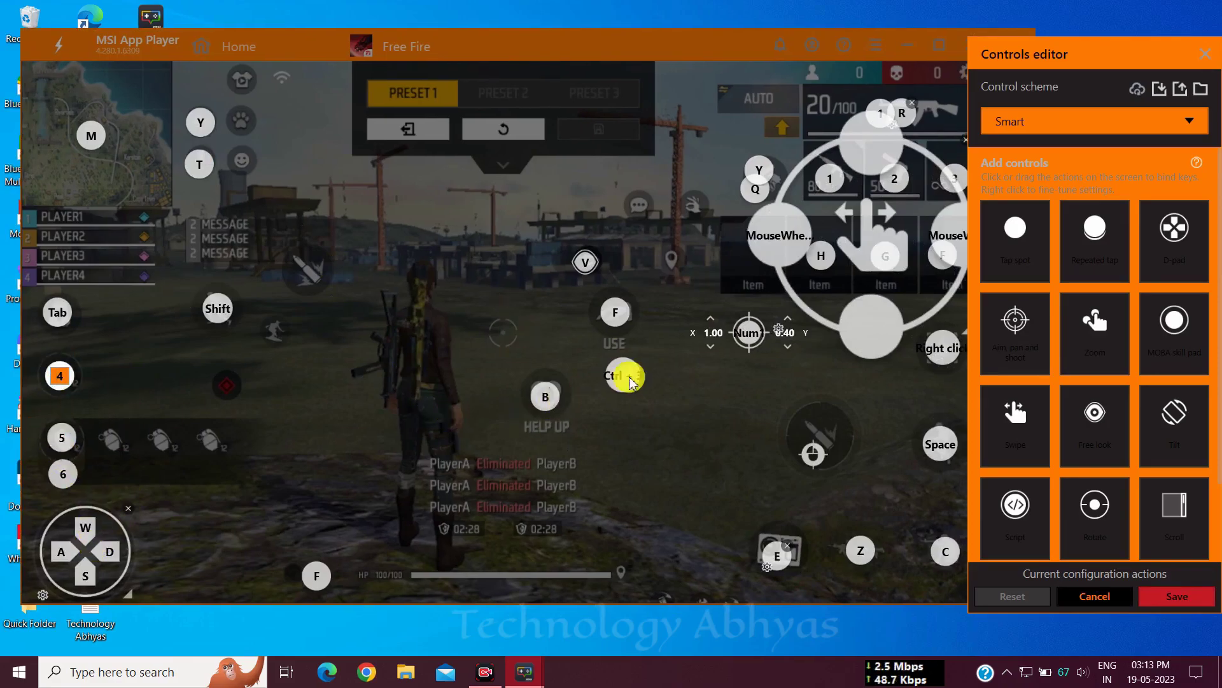
{"action": "left_click_drag", "start_coordinate": [757, 337], "coordinate": [752, 340]}
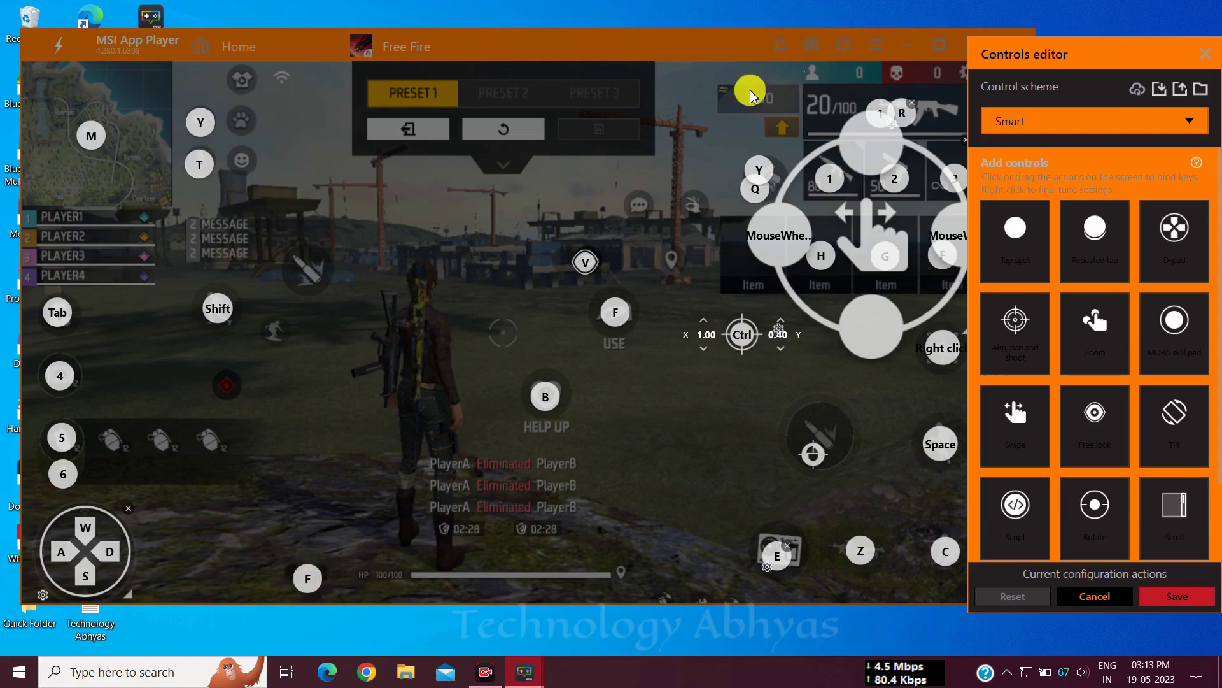
{"action": "left_click", "coordinate": [1173, 599]}
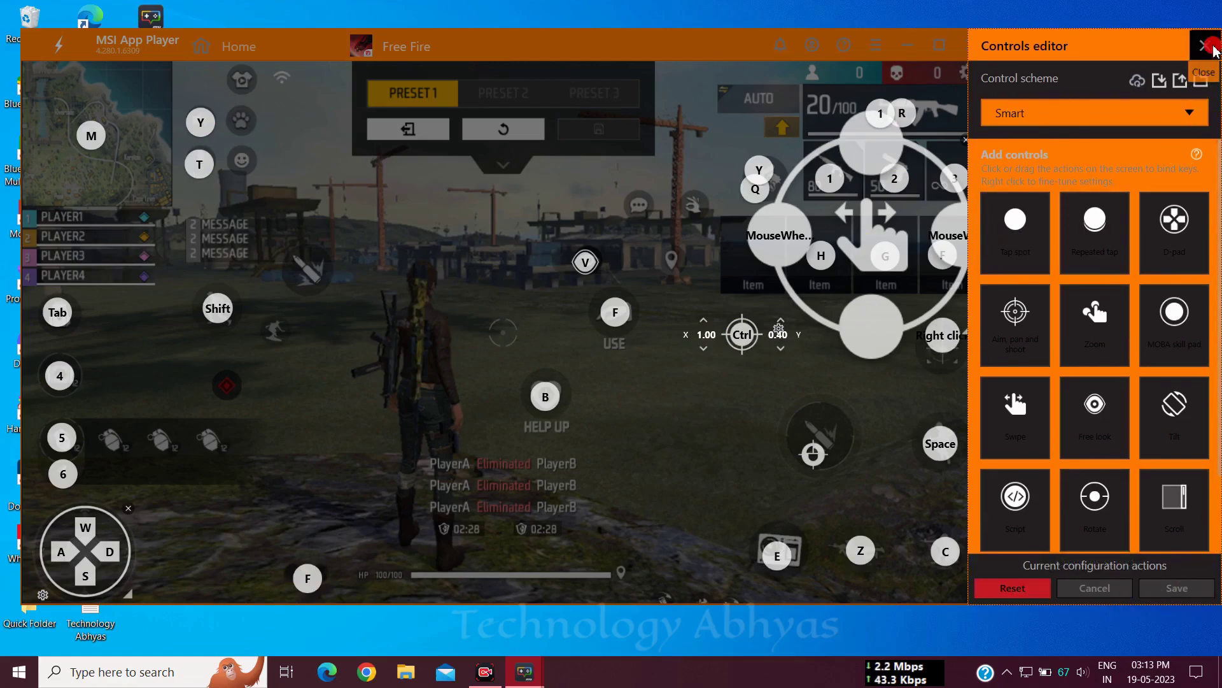